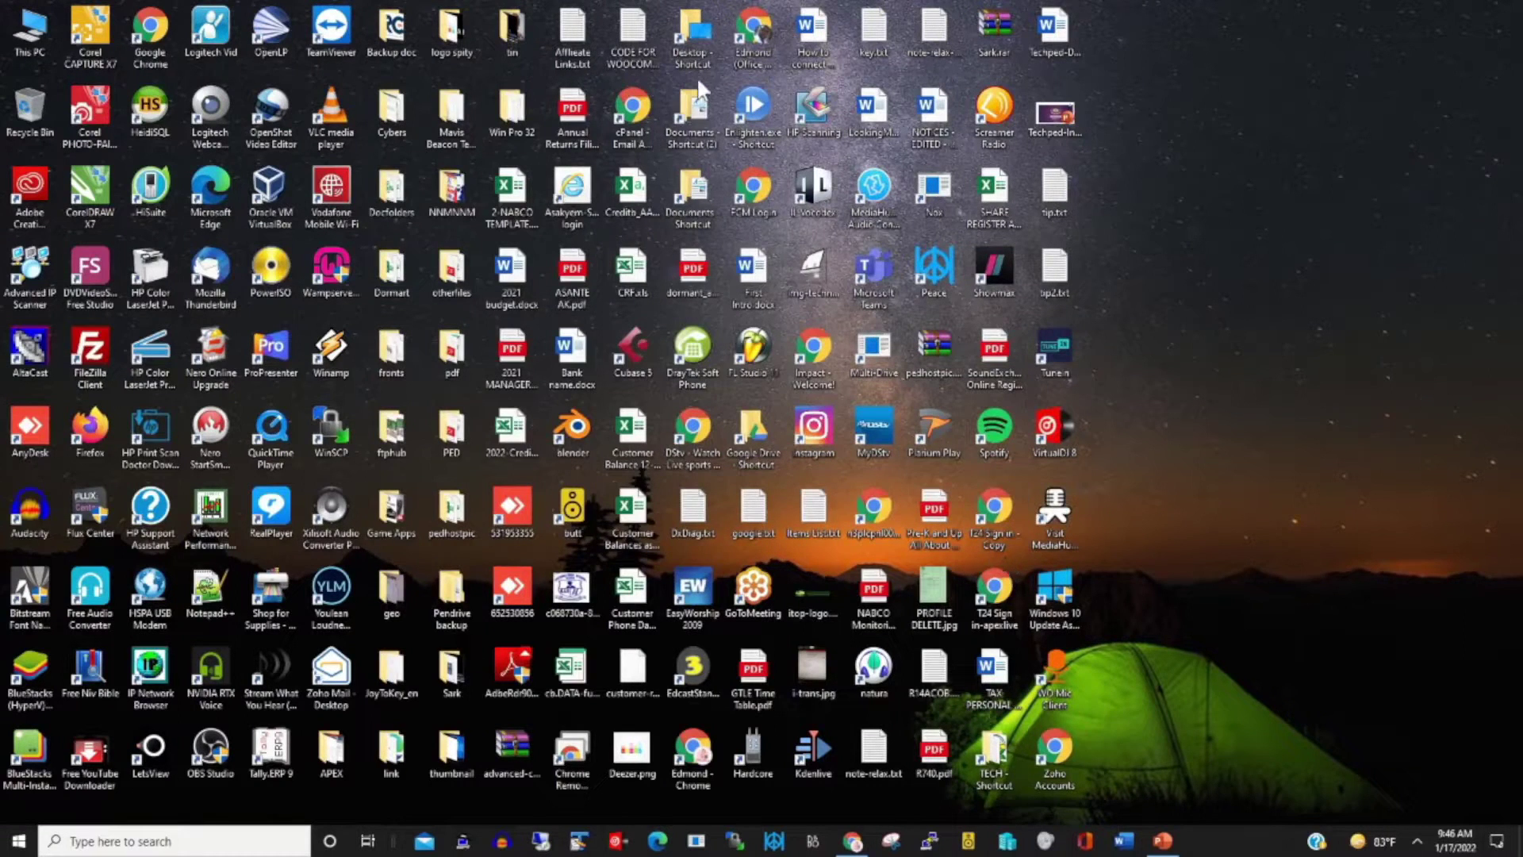
# - Open a maximized Chrome window and go to drive.google.com/drive/
pyautogui.doubleClick(755, 36)
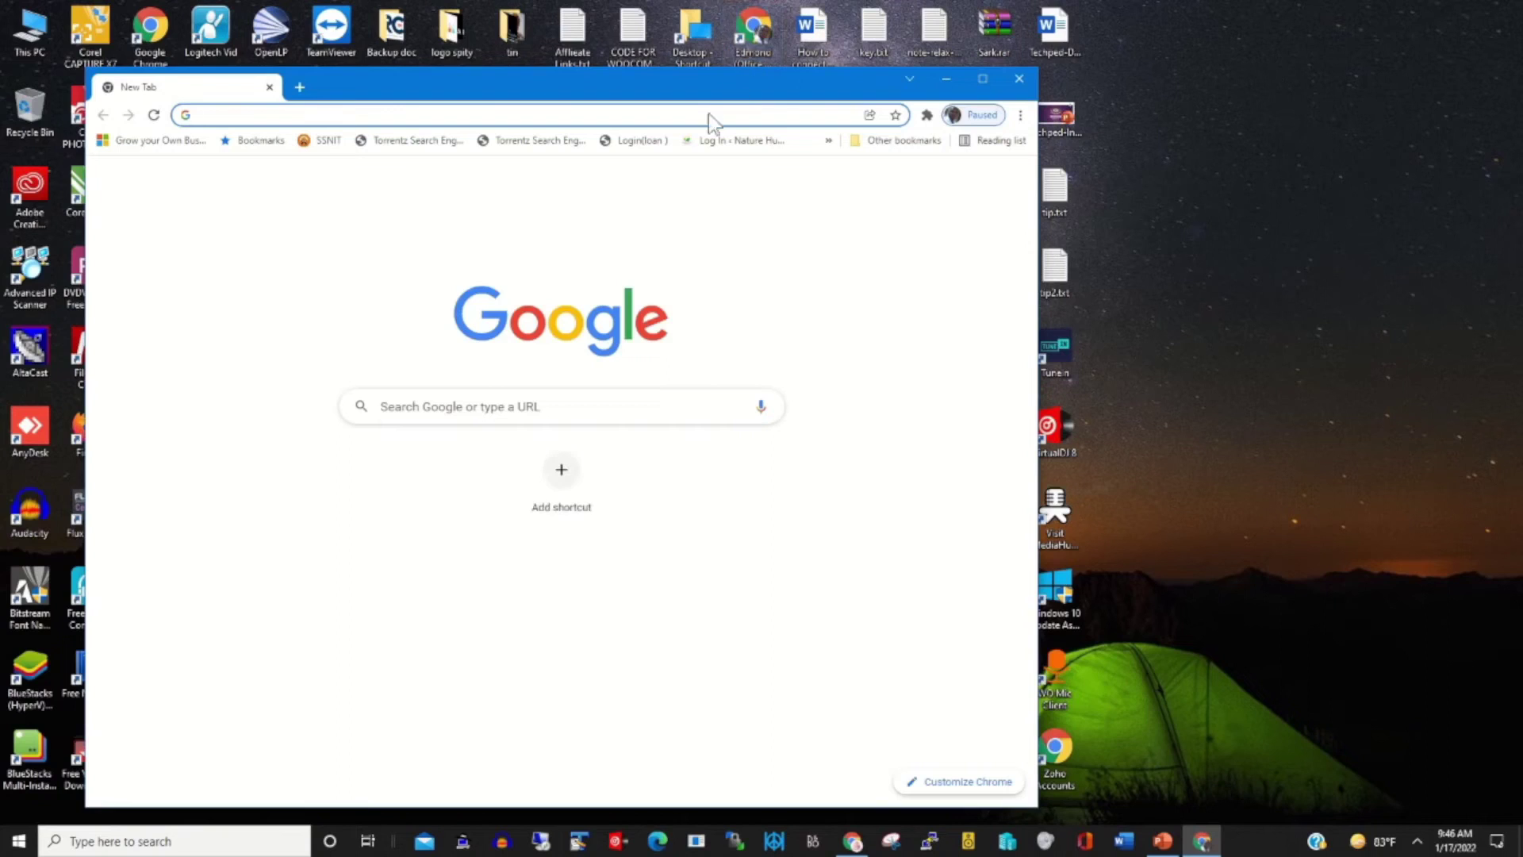
pyautogui.click(983, 79)
pyautogui.click(368, 40)
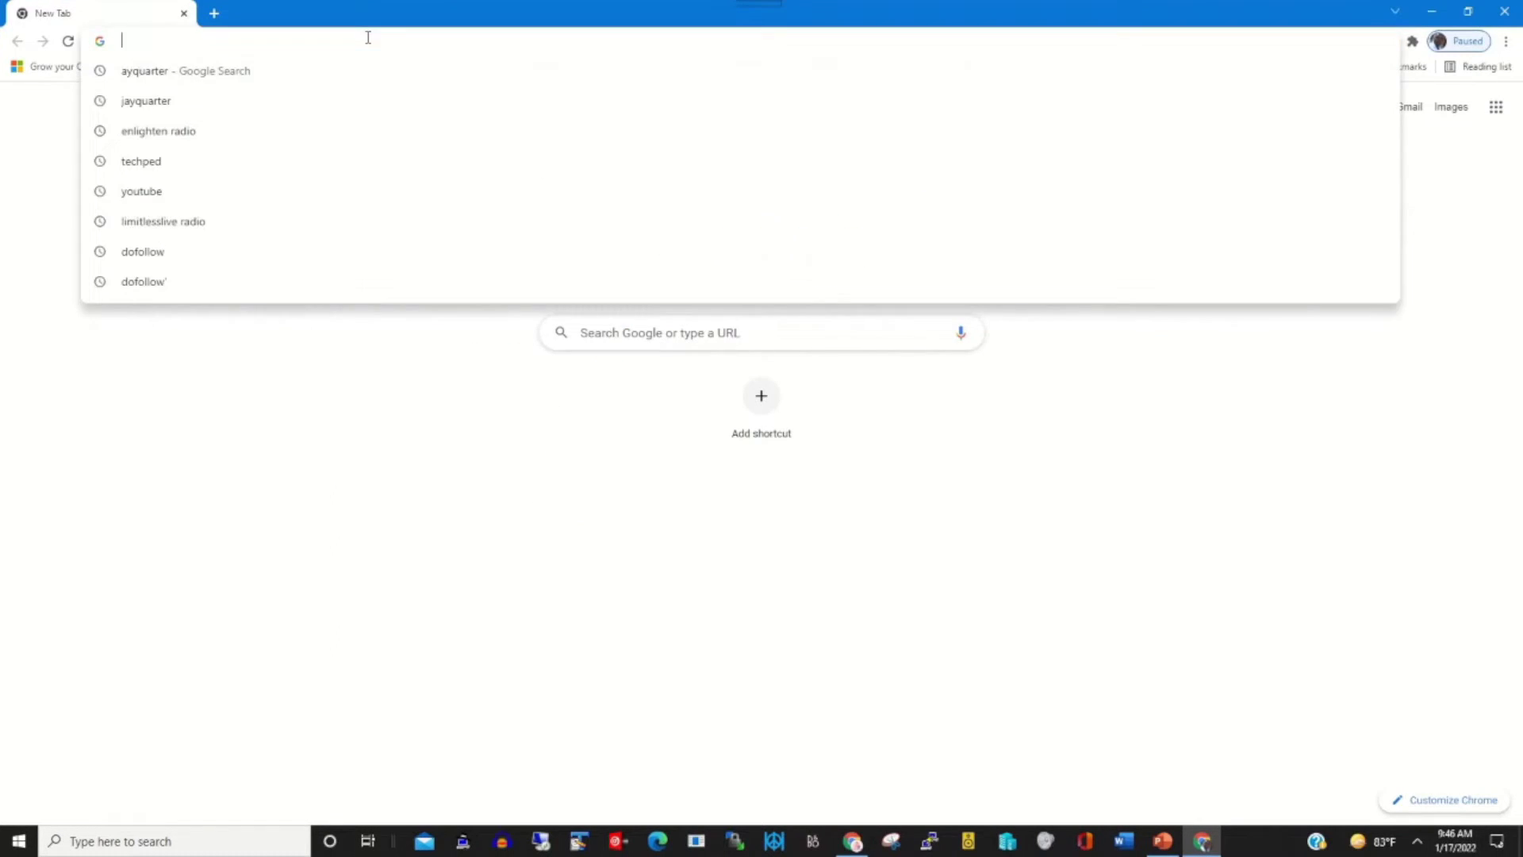
pyautogui.write('drive')
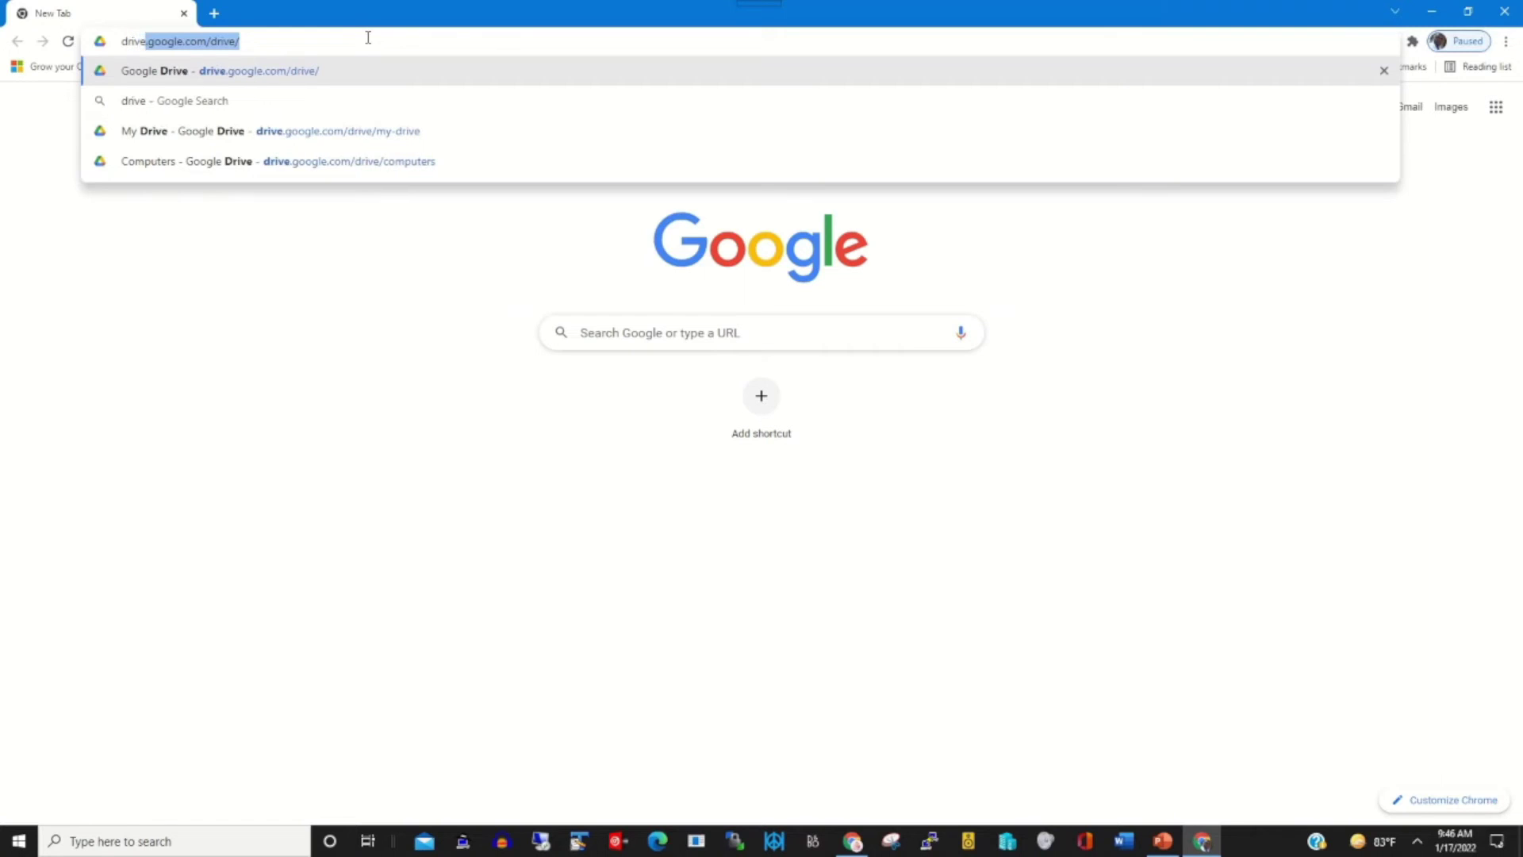
pyautogui.write('.')
pyautogui.press('Right')
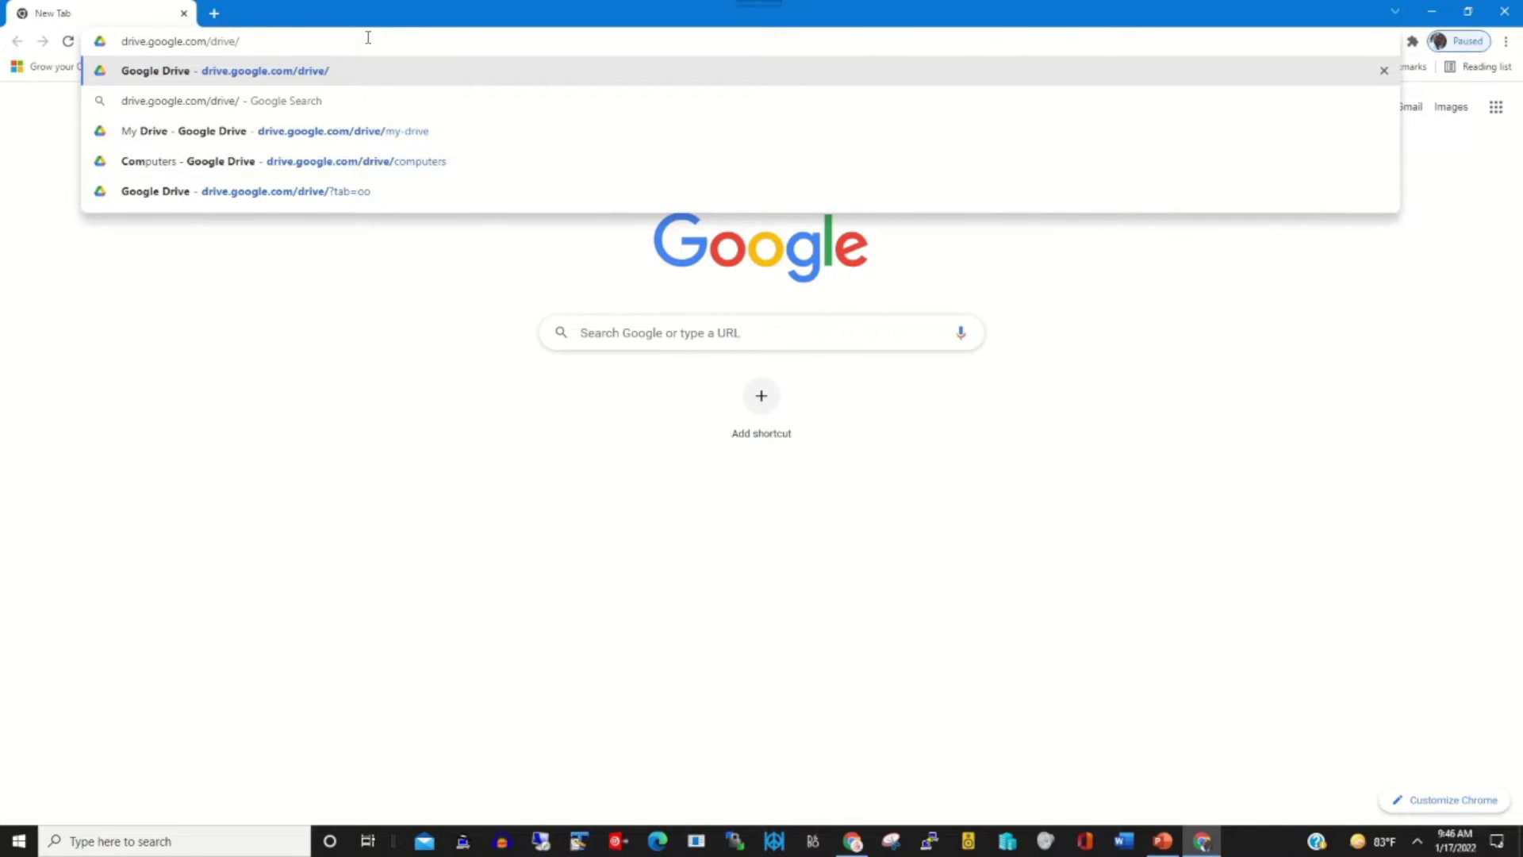
pyautogui.press('Return')
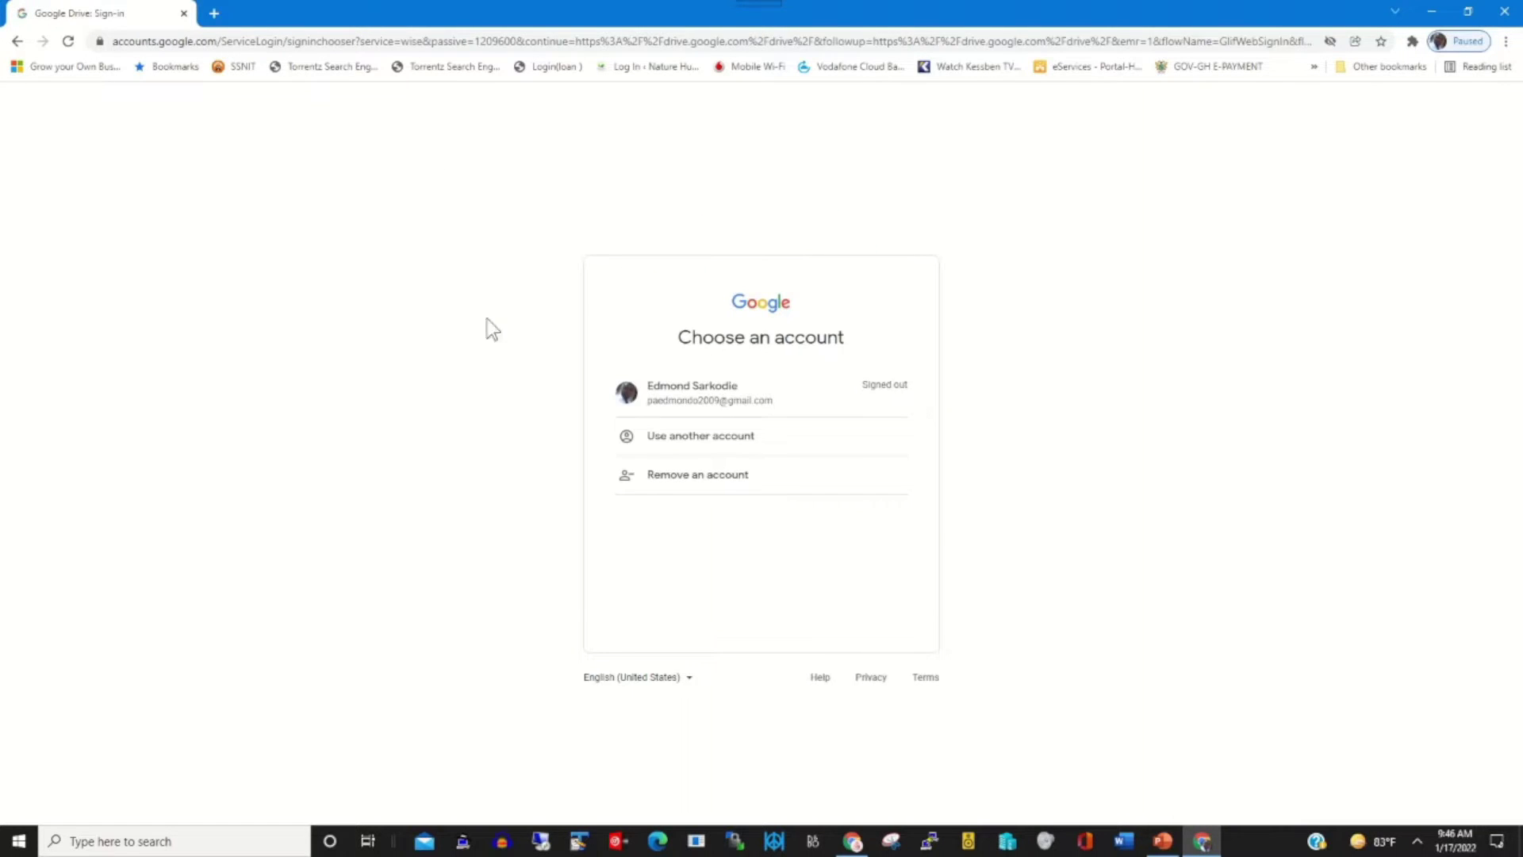
# - Sign in to Google Drive with the listed account and its saved password
pyautogui.click(698, 392)
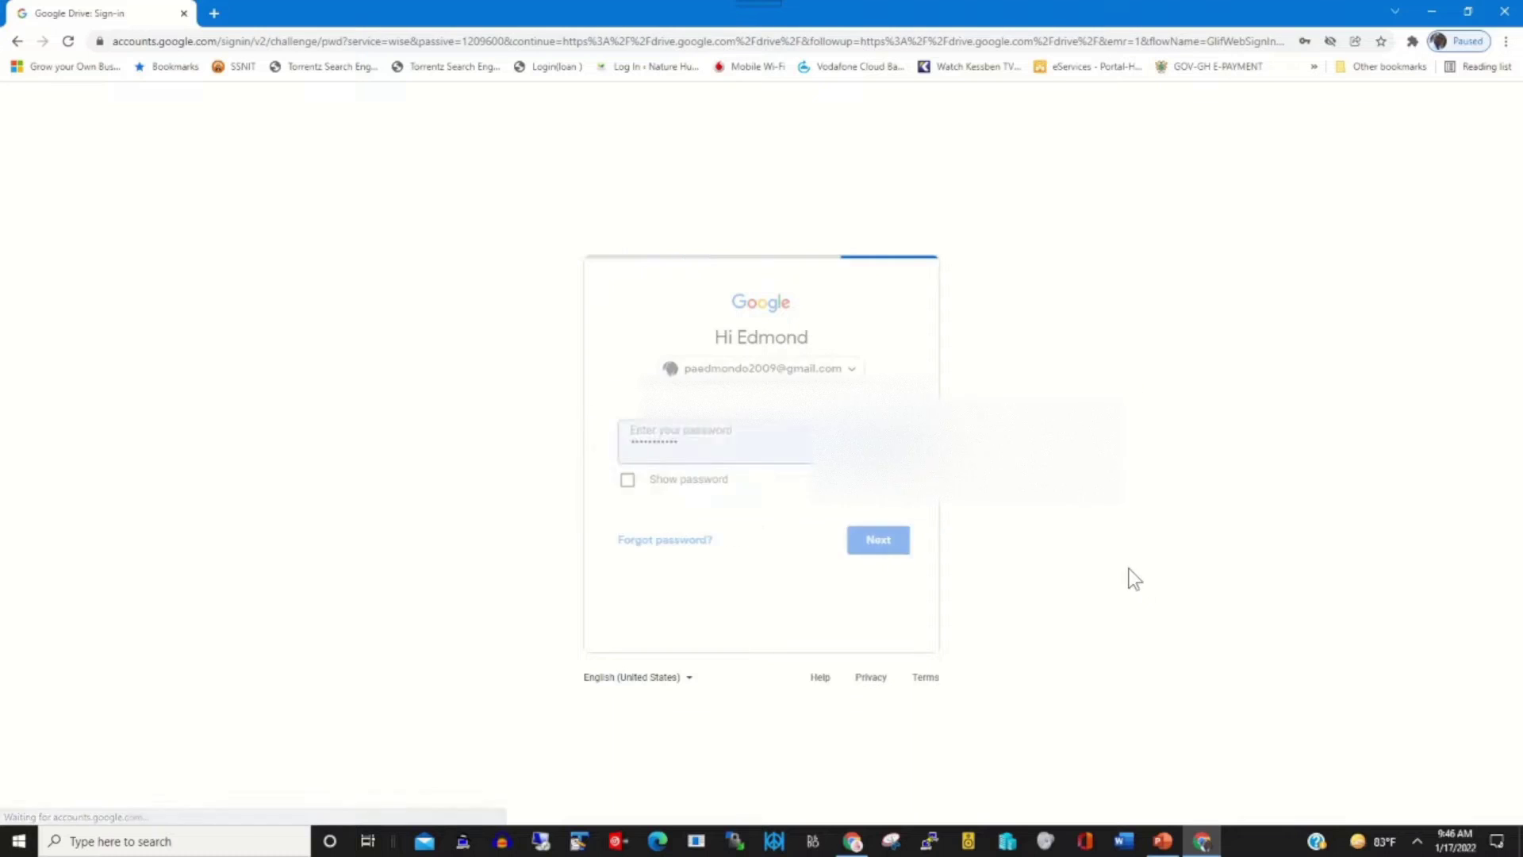
pyautogui.press('Escape')
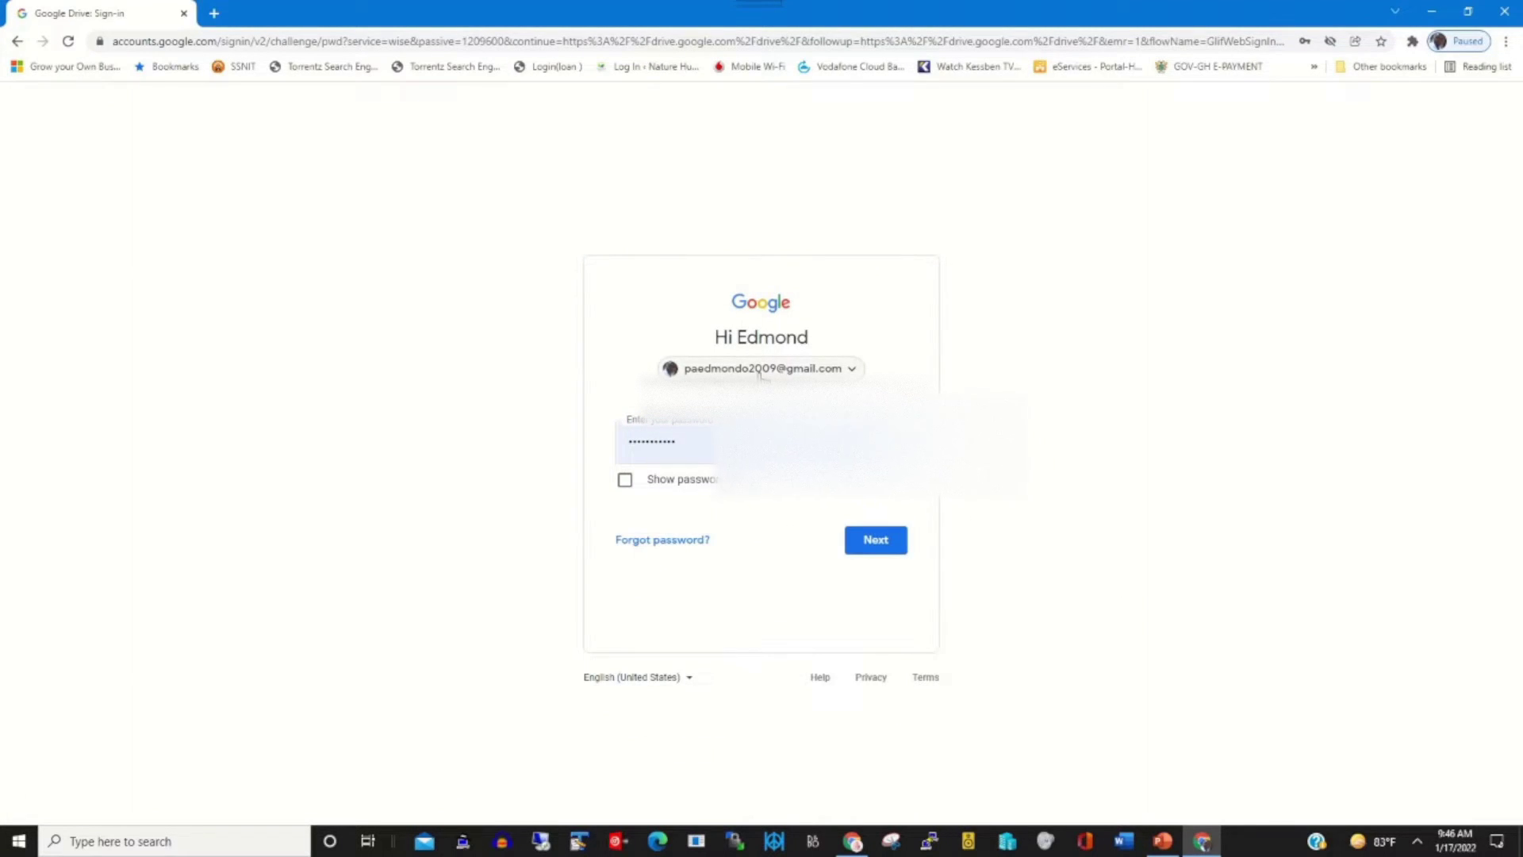
pyautogui.click(883, 554)
pyautogui.click(882, 554)
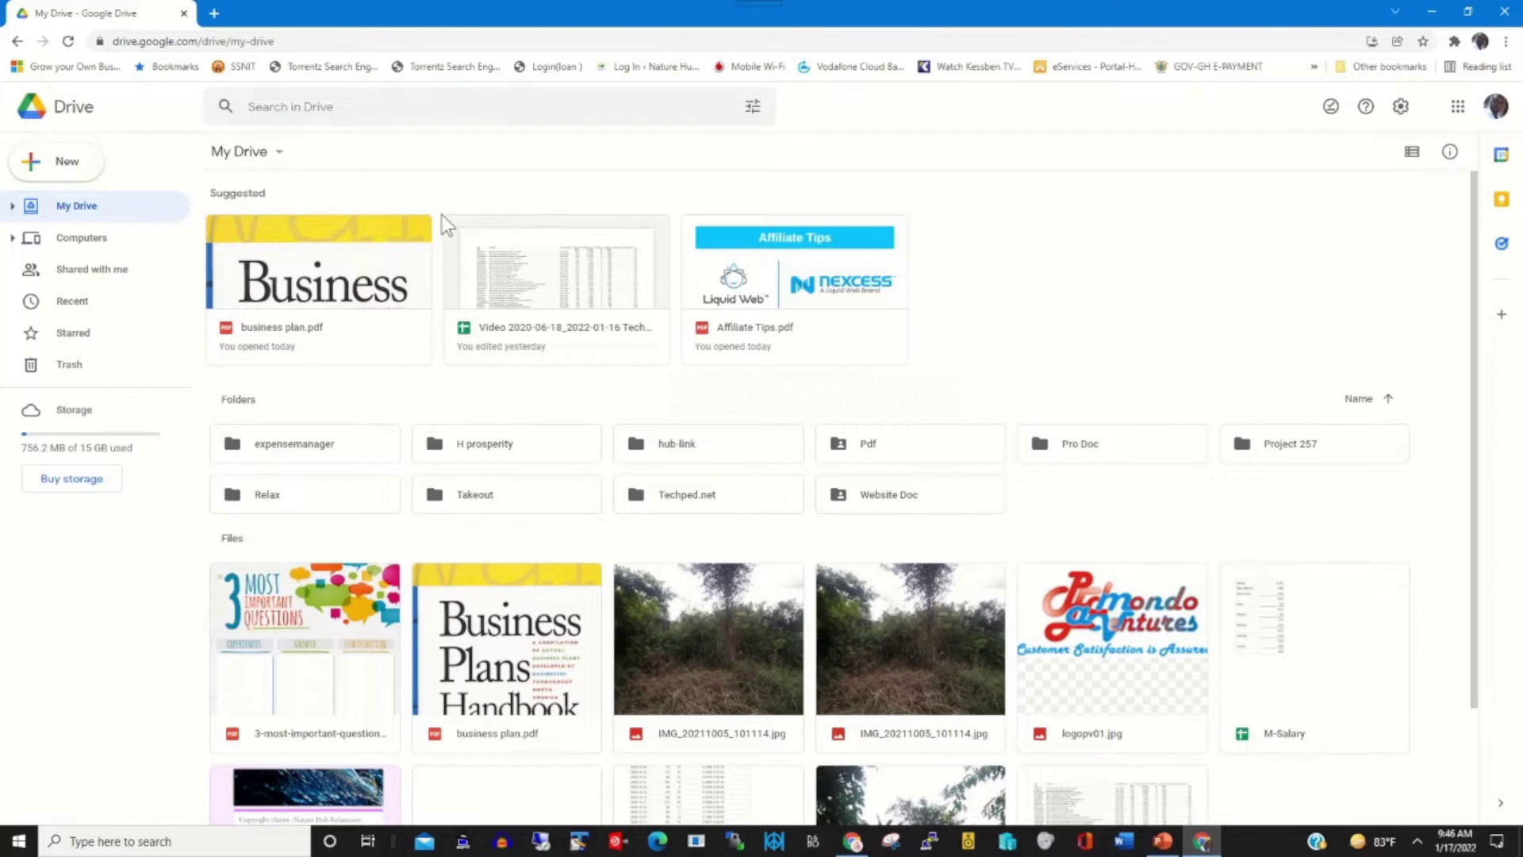
# - Look through the options for new Drive items and the connectable apps in the Google Workspace Marketplace, and close the marketplace
pyautogui.click(81, 117)
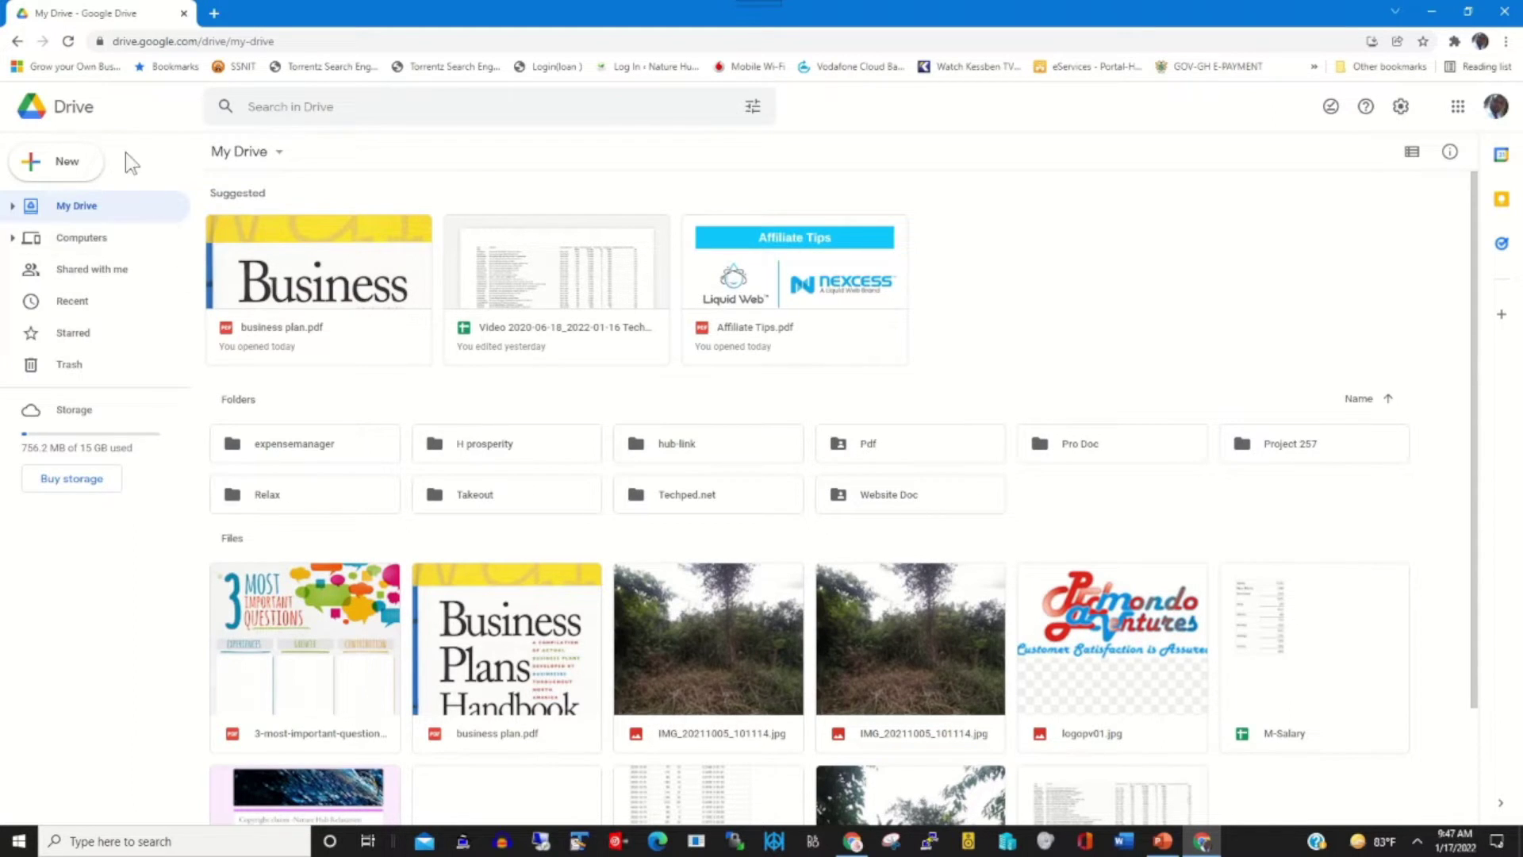
pyautogui.click(60, 168)
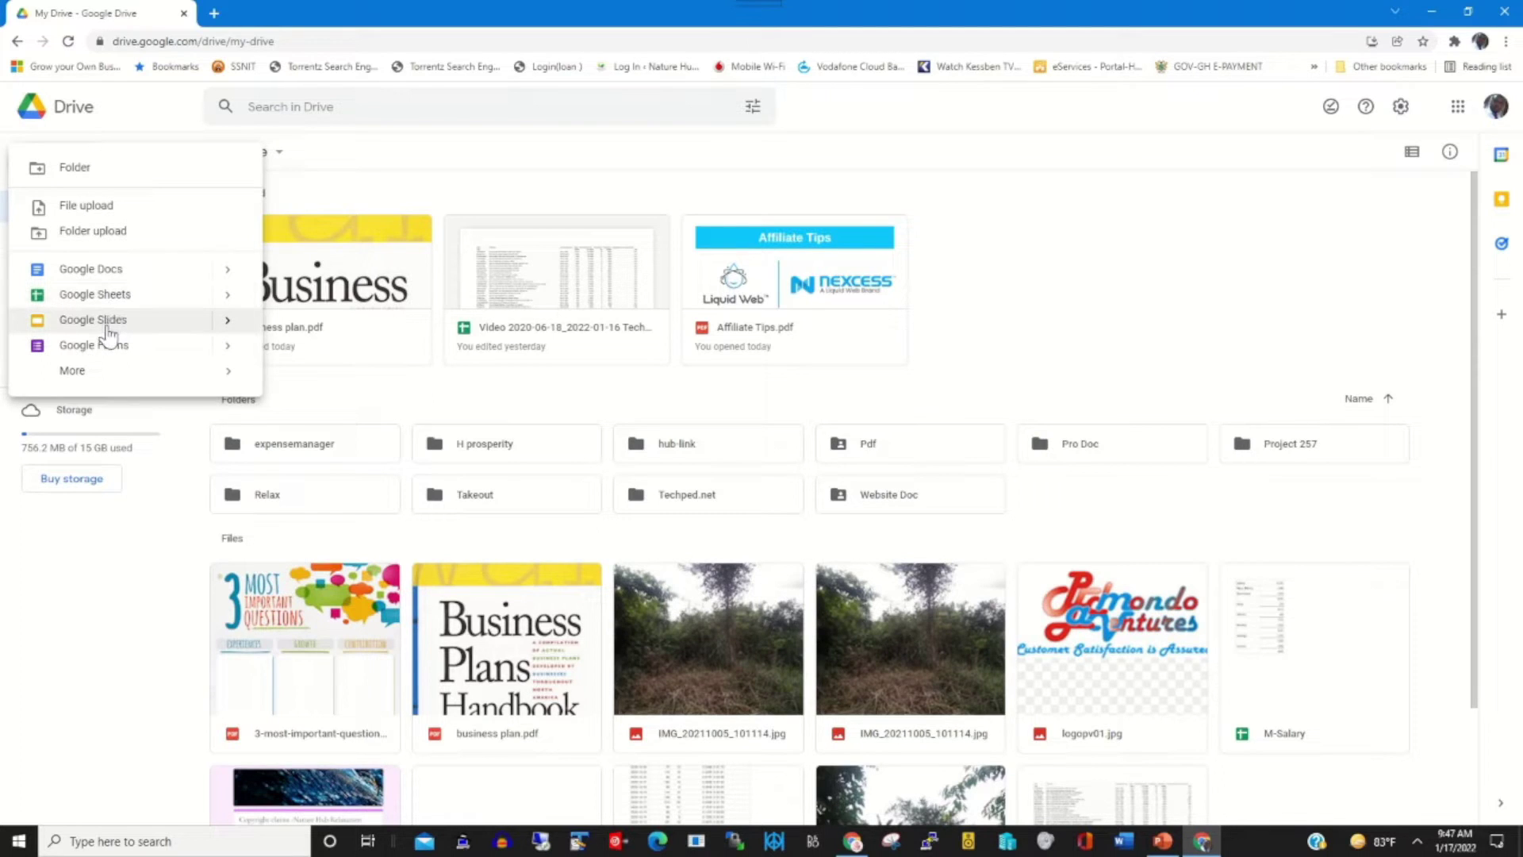
pyautogui.moveTo(83, 383)
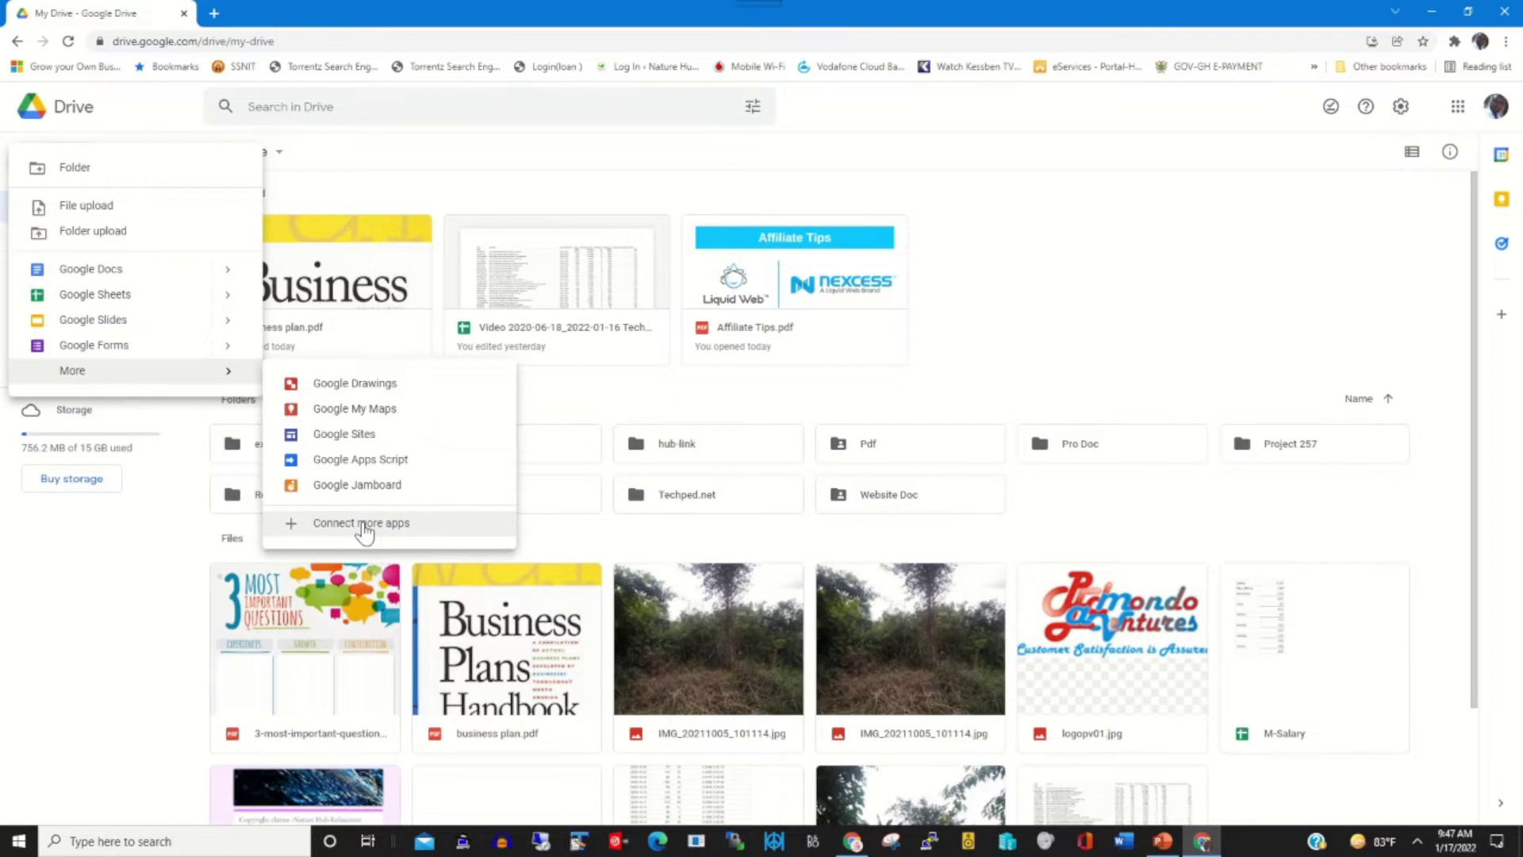
pyautogui.click(365, 533)
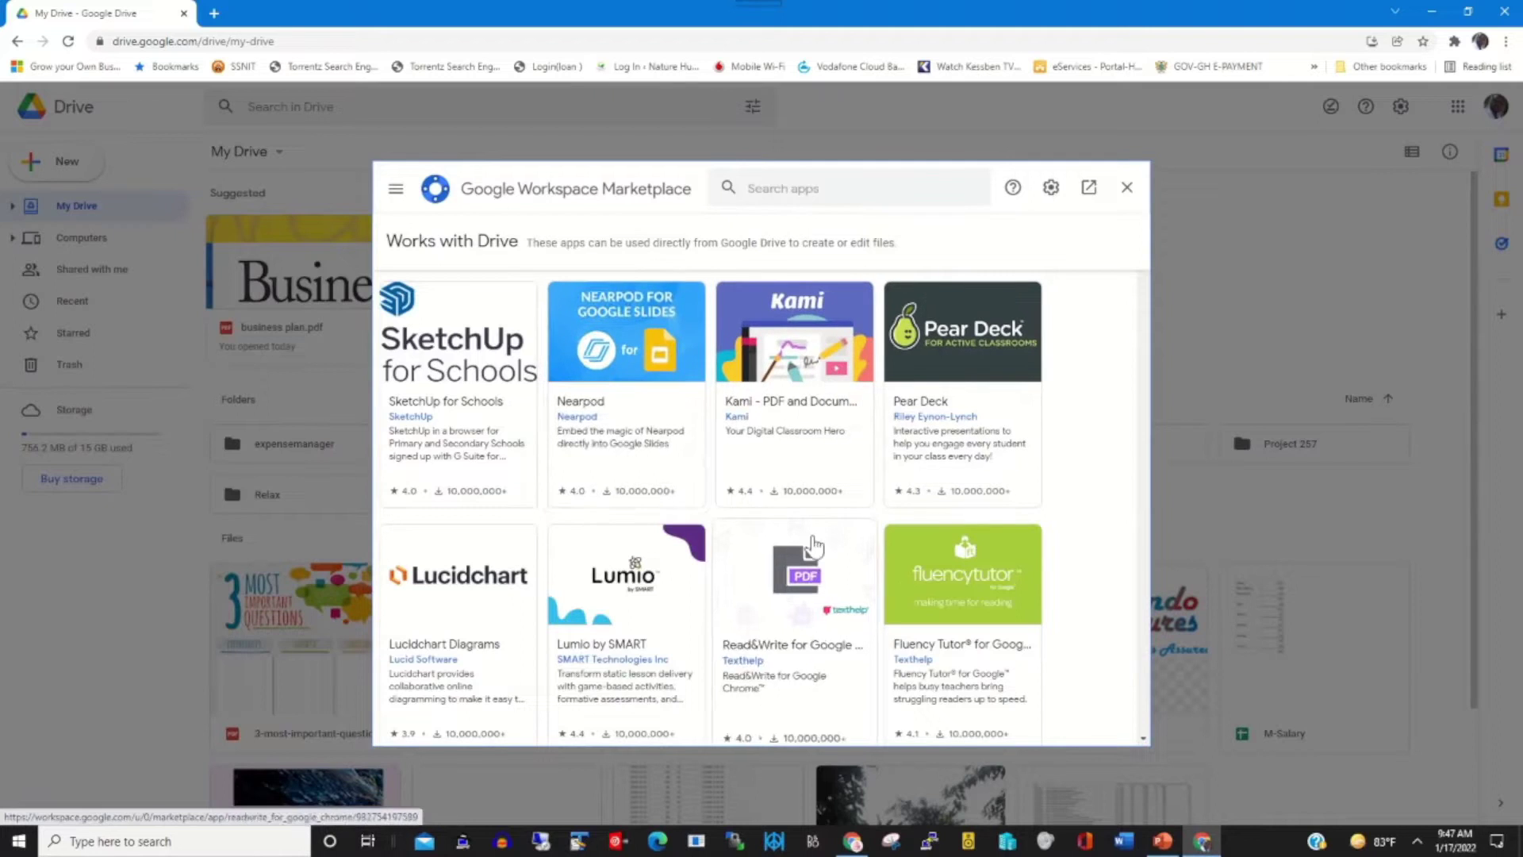
pyautogui.click(1127, 188)
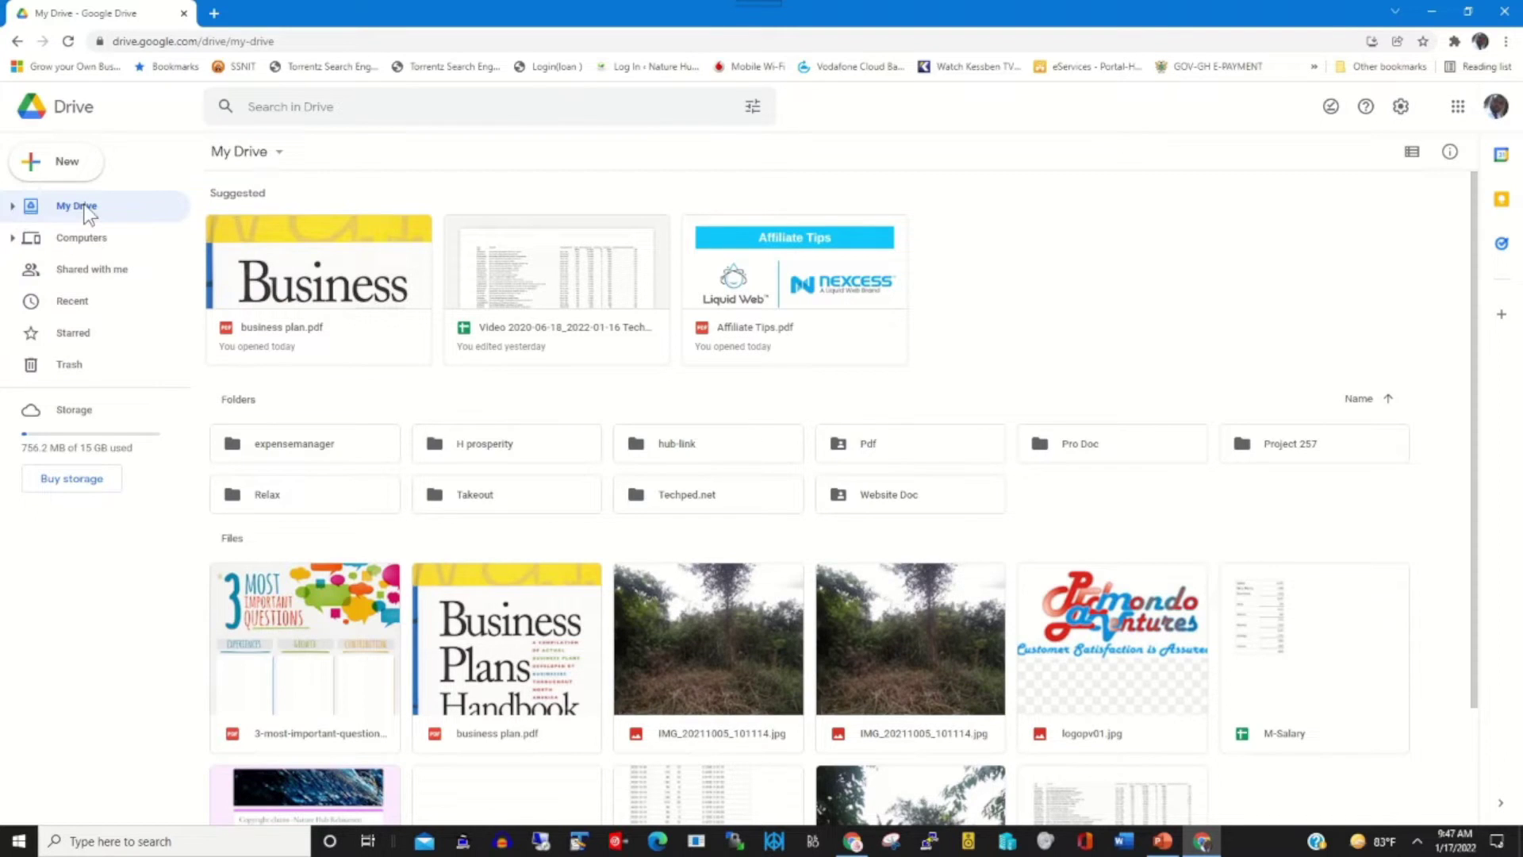
# - Examine the My Drive folder tree and the contents of Computers, Shared with me, Recent and Starred
pyautogui.click(12, 207)
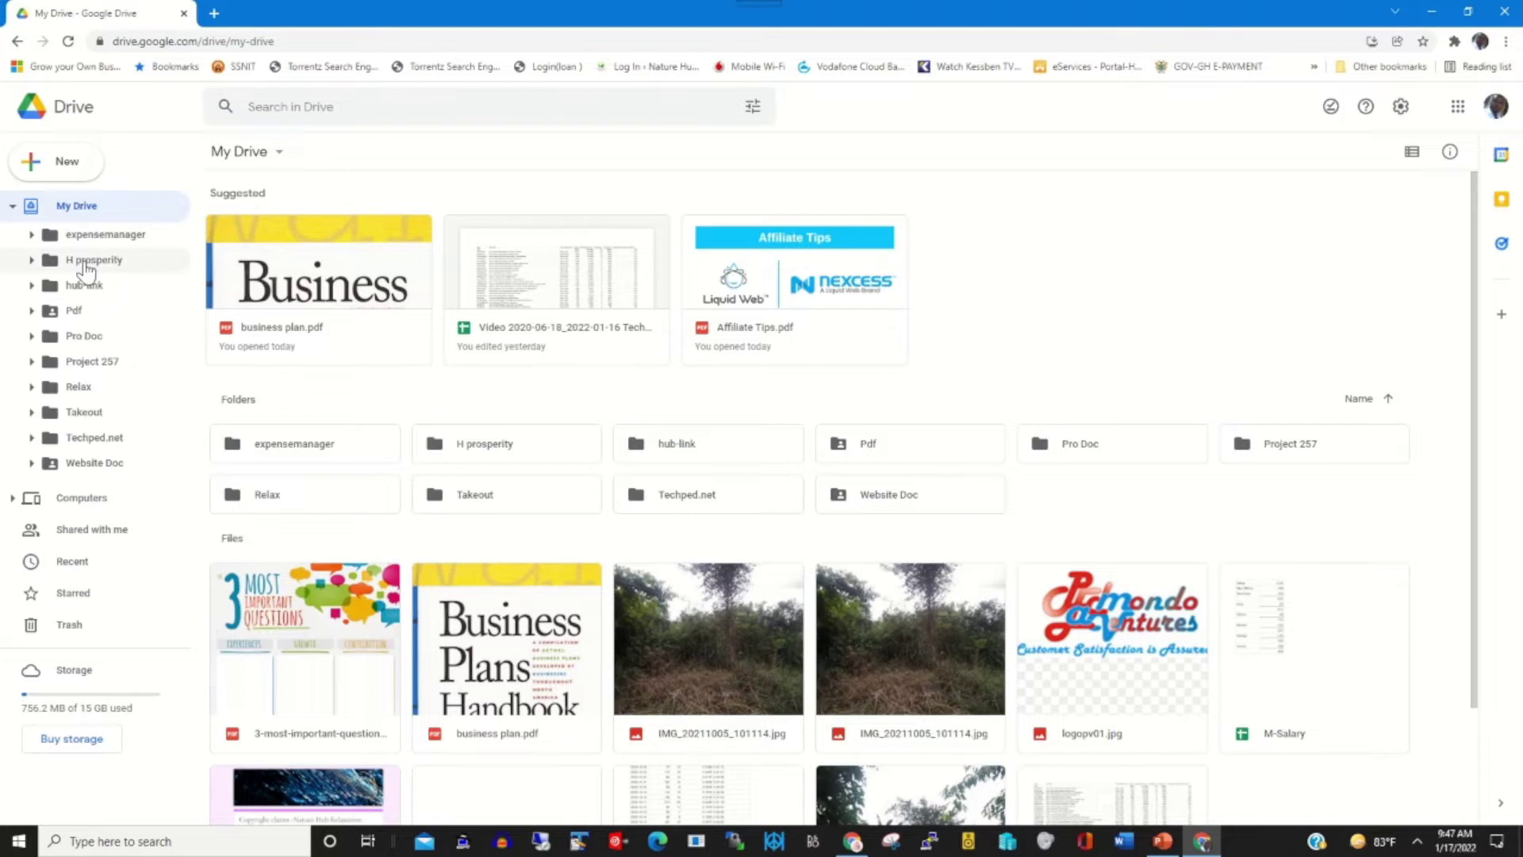
pyautogui.click(14, 208)
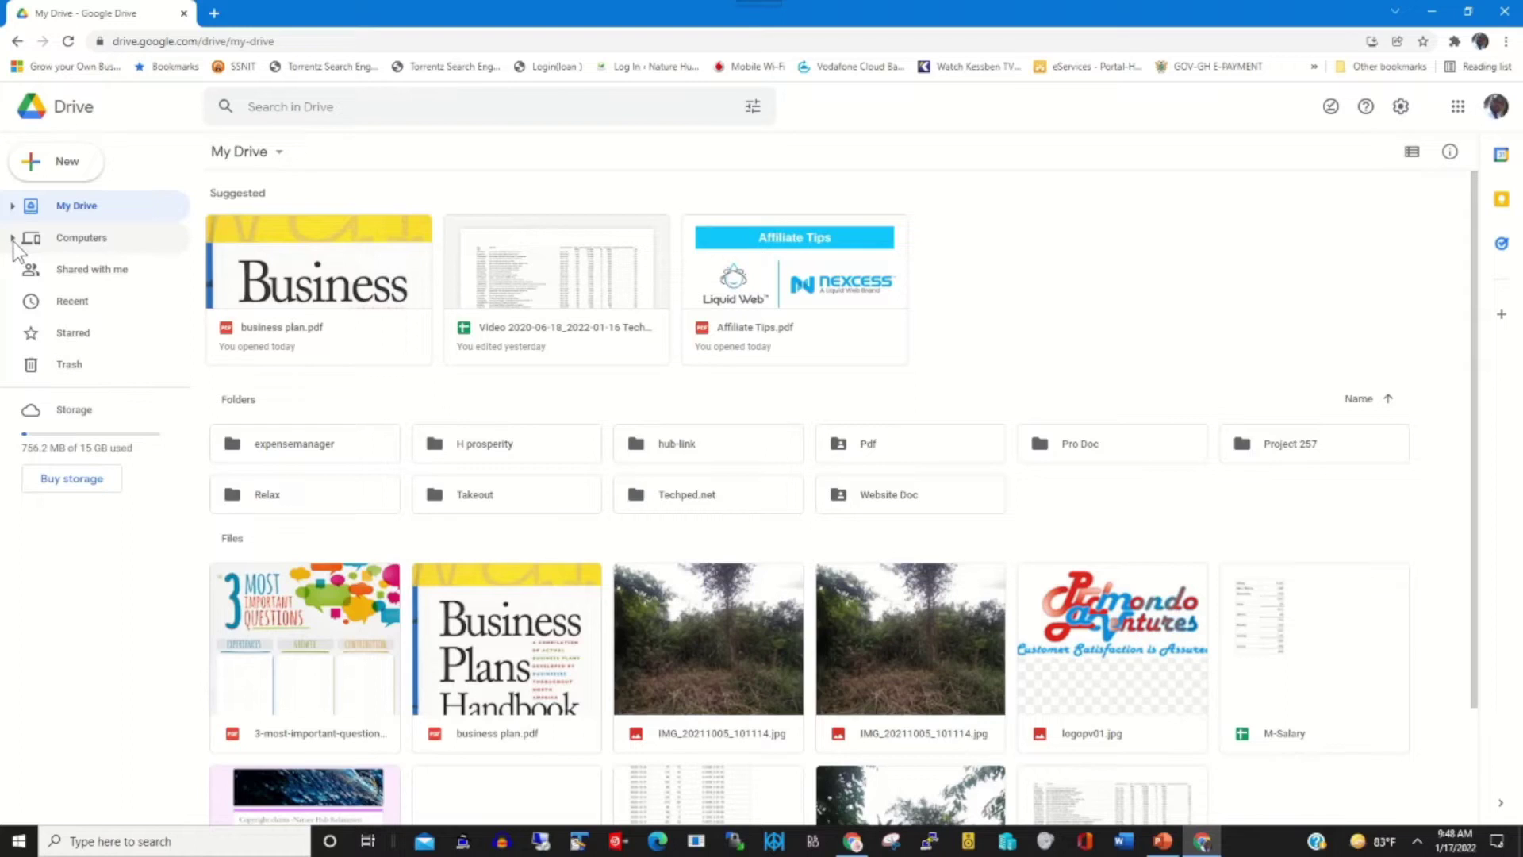
pyautogui.click(68, 244)
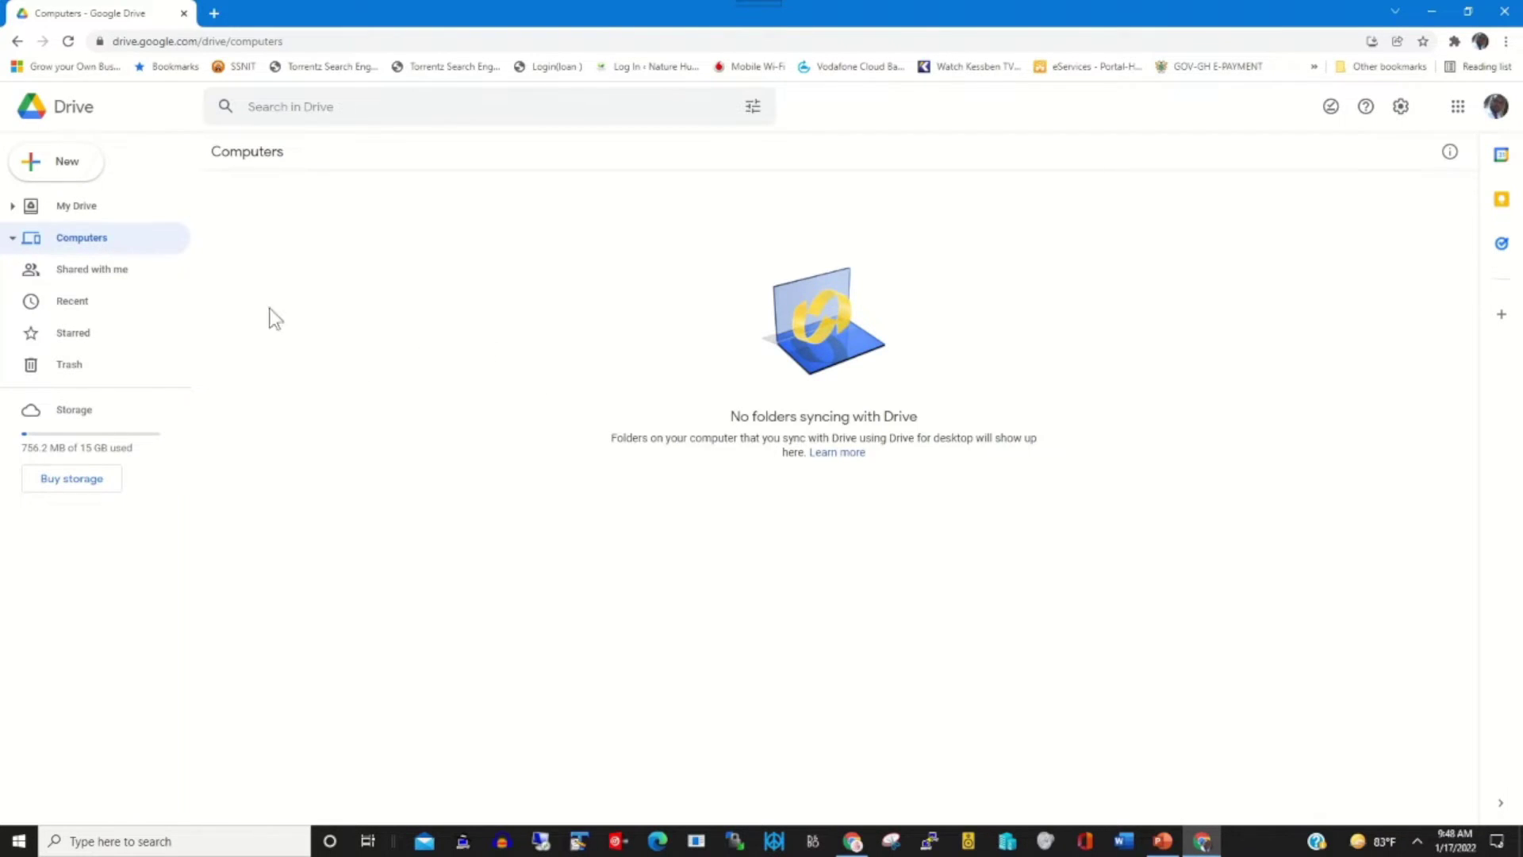
pyautogui.click(97, 277)
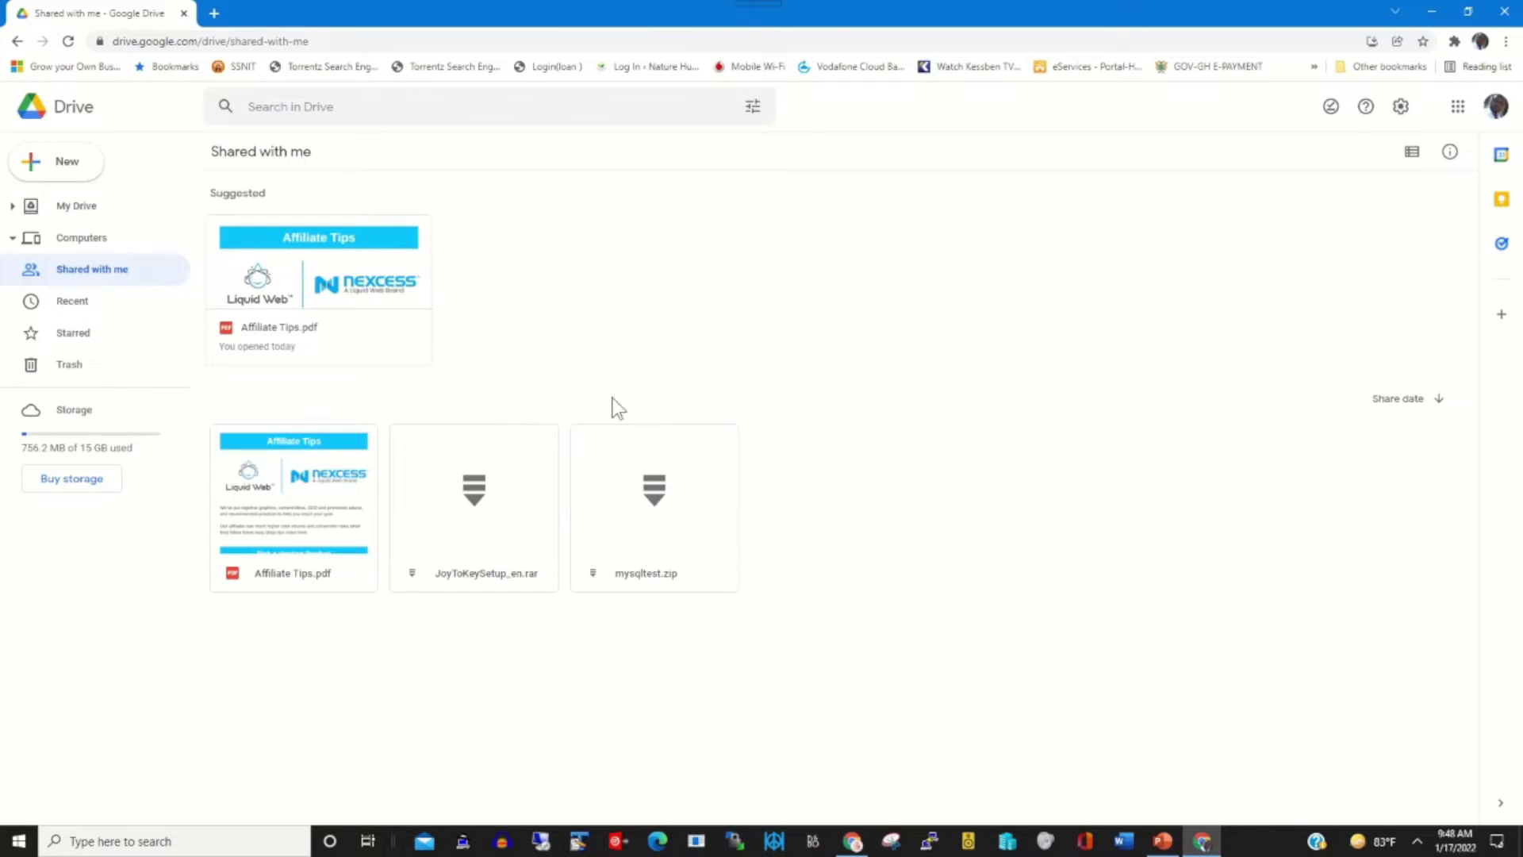
pyautogui.click(61, 308)
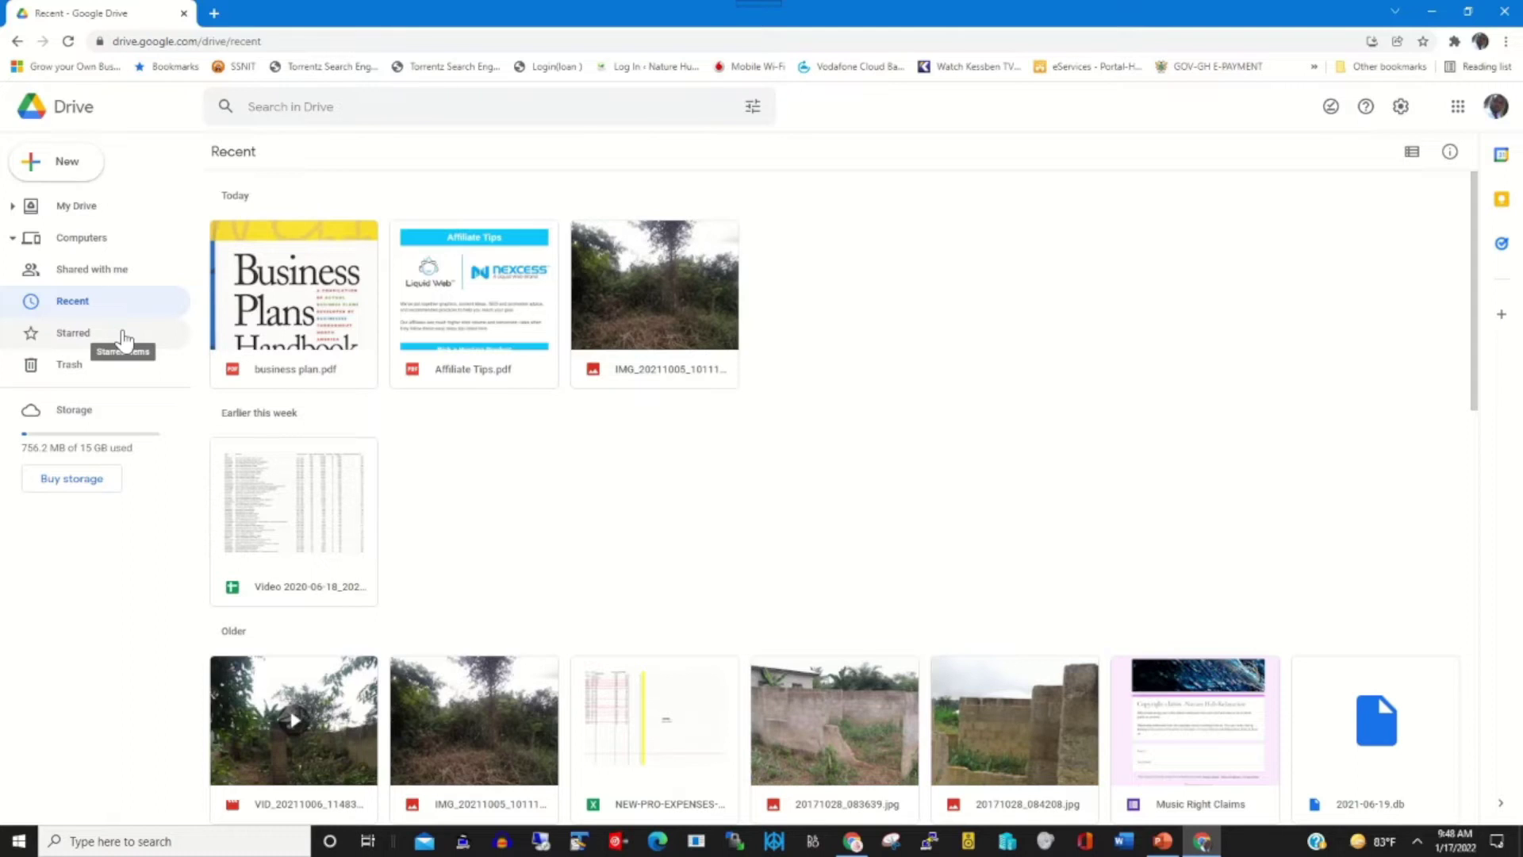
pyautogui.click(75, 340)
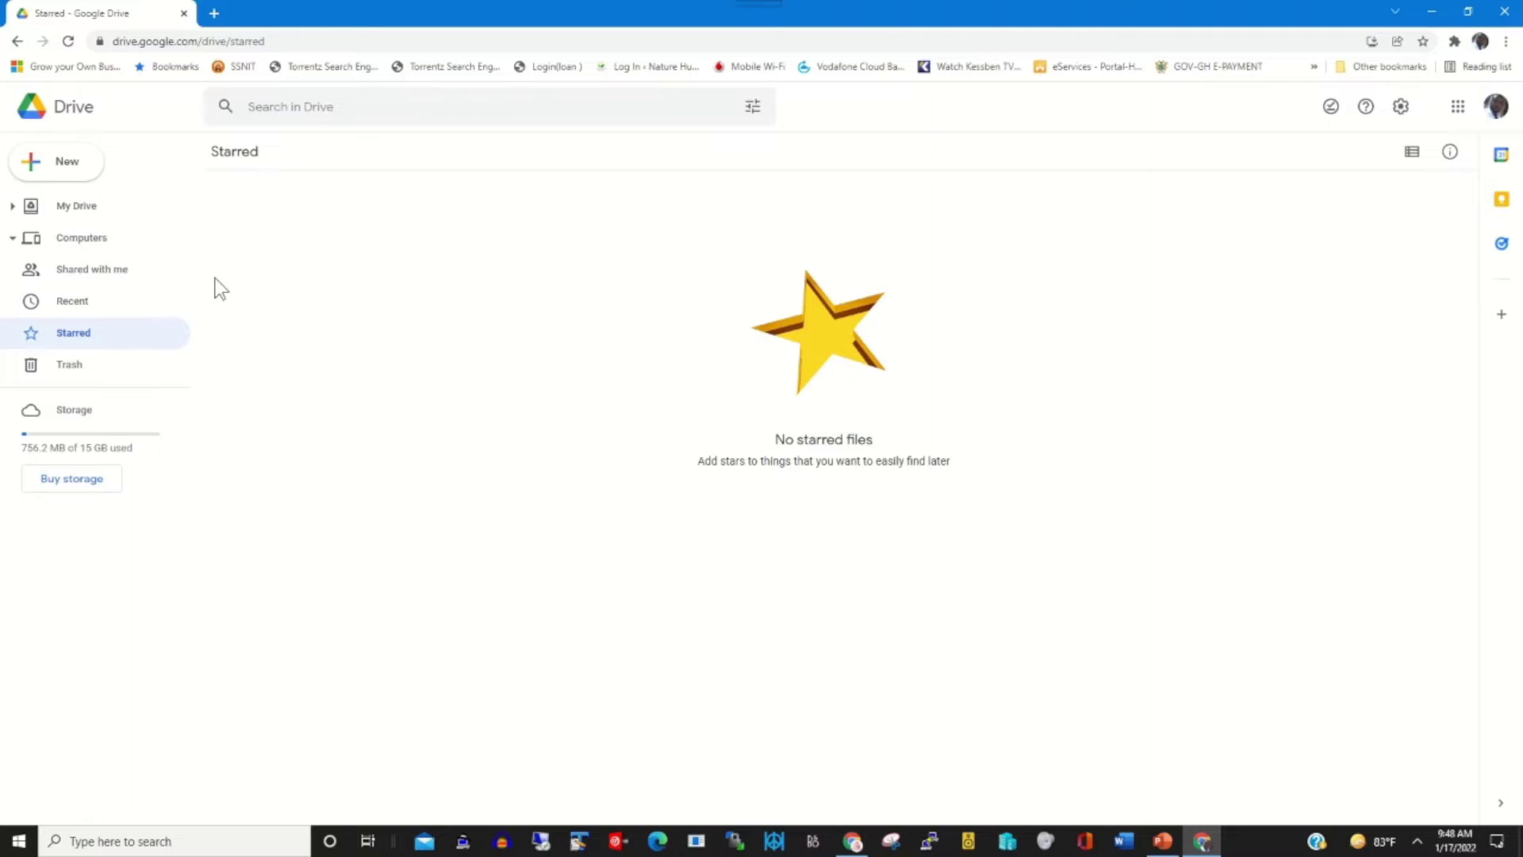
# - Add 3-most-important-questions.pdf from My Drive to Starred and check the starred files
pyautogui.click(71, 211)
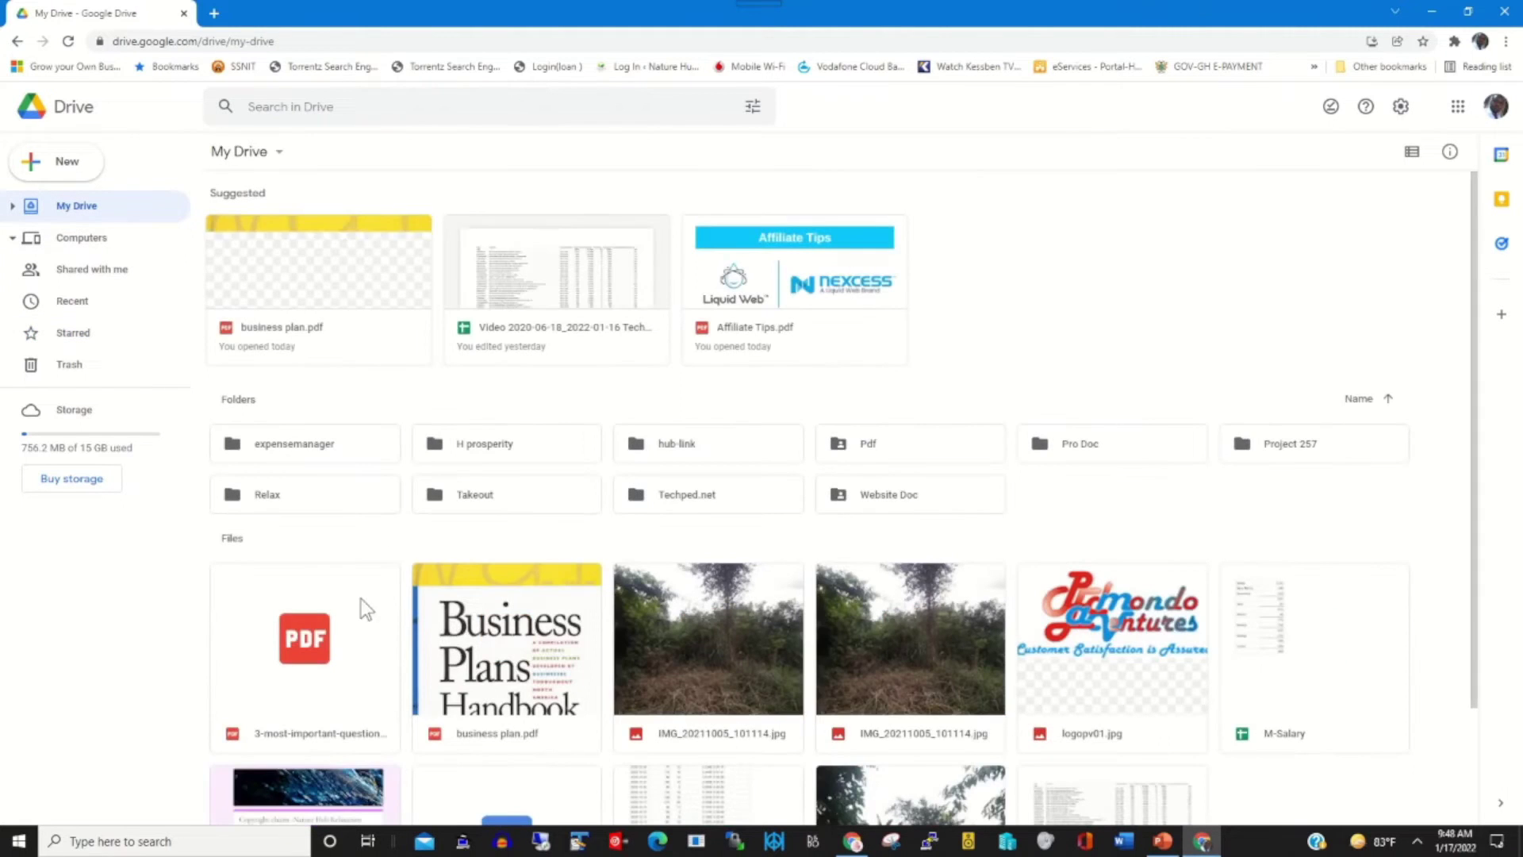
pyautogui.rightClick(361, 643)
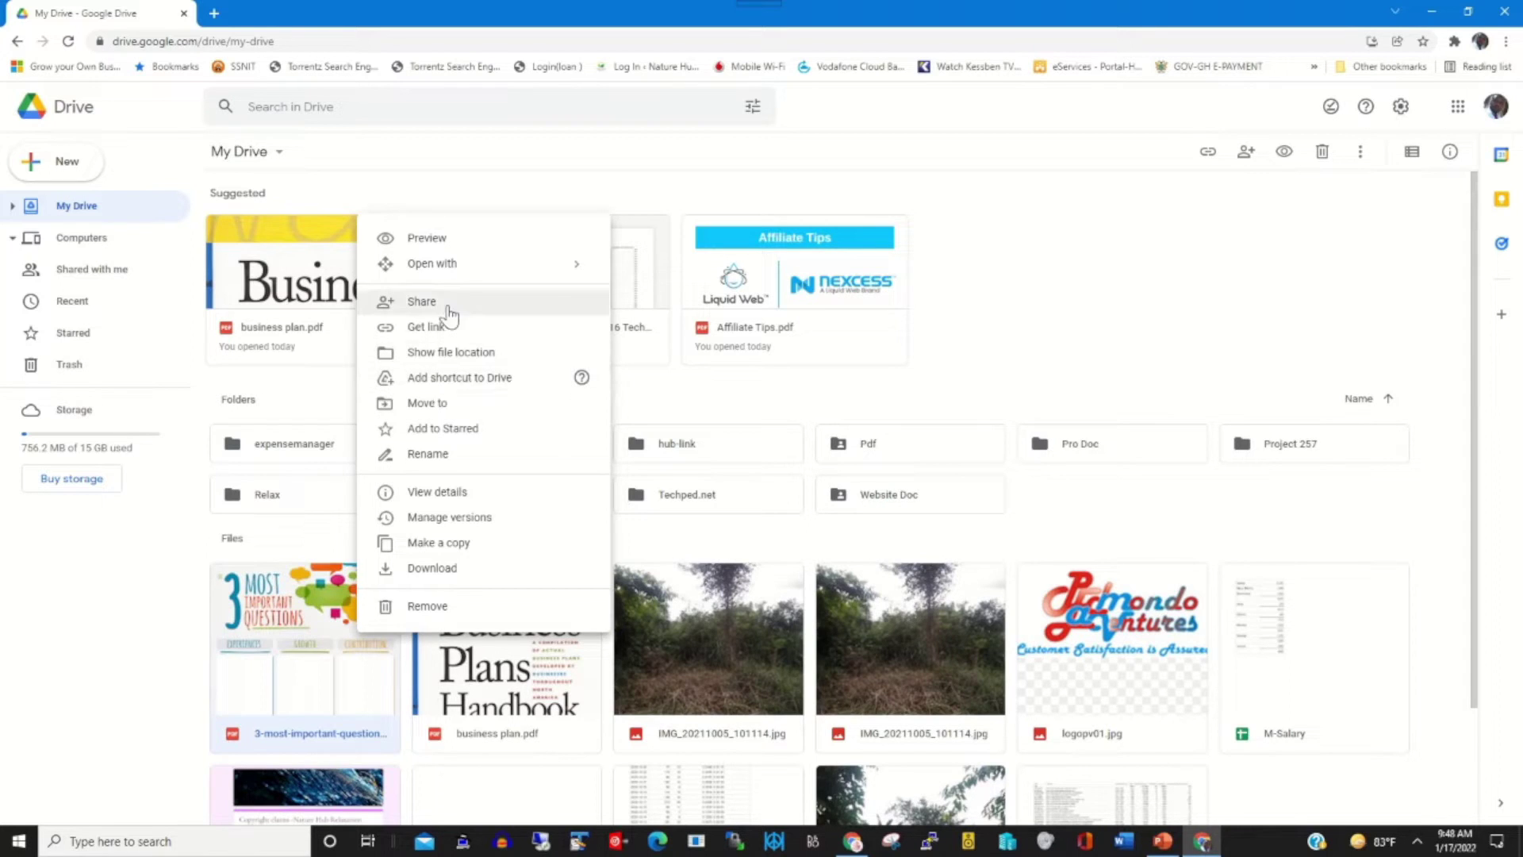
pyautogui.click(442, 432)
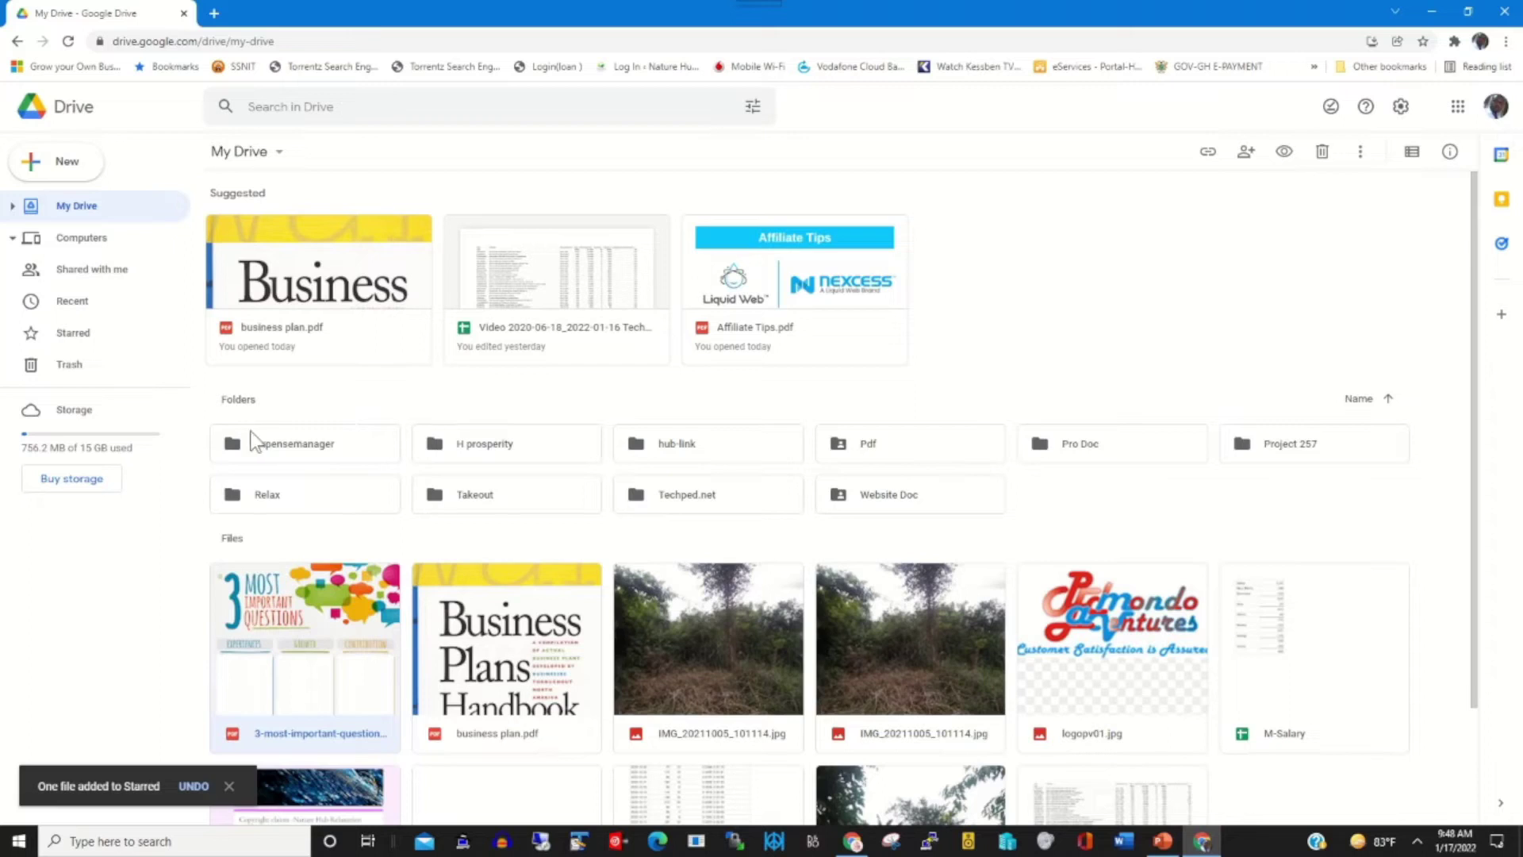
pyautogui.click(73, 335)
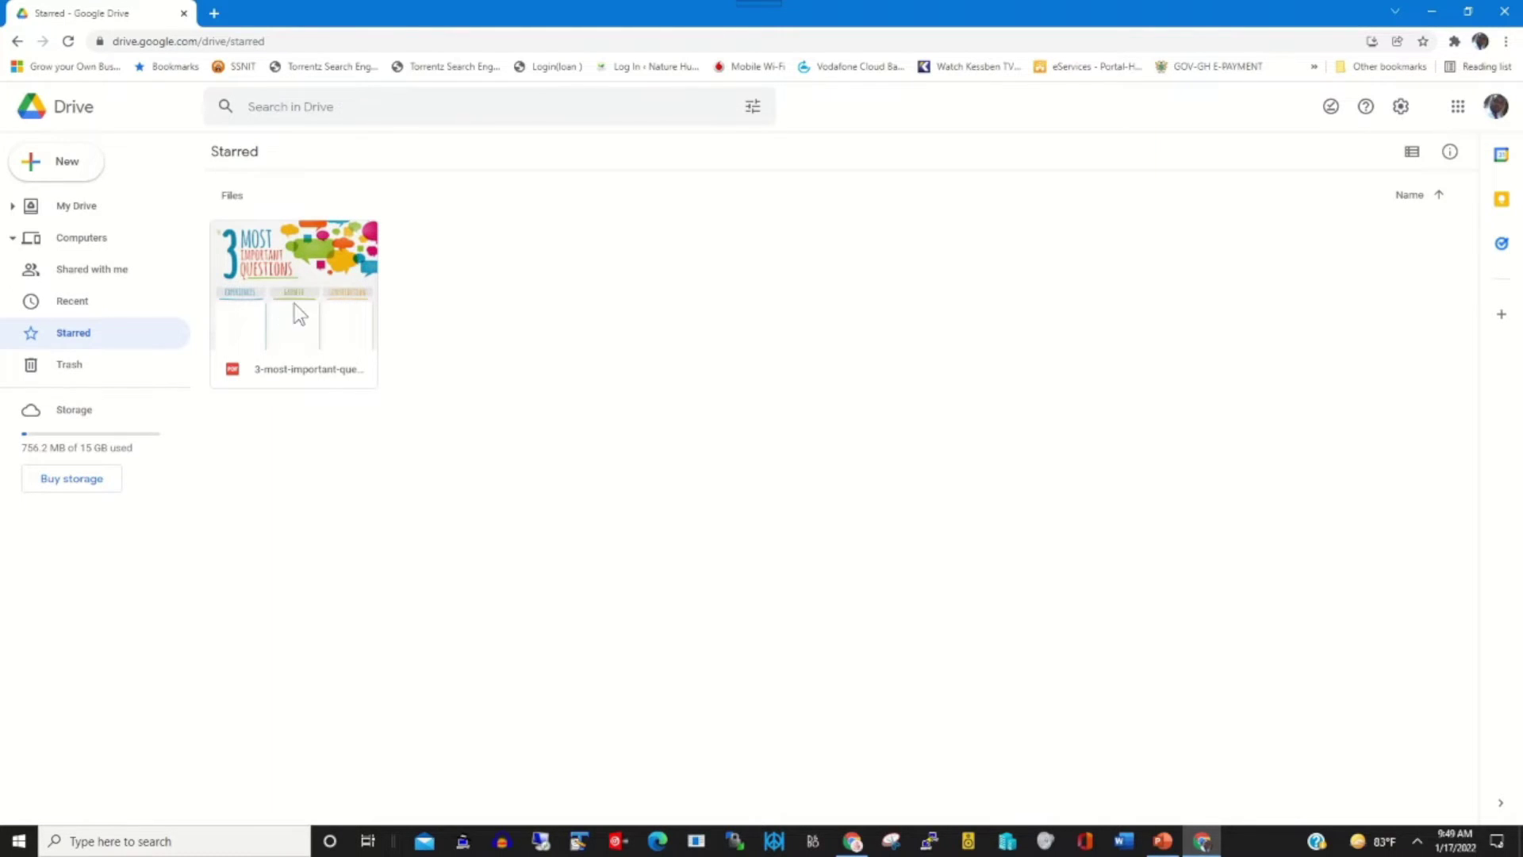
# - Show the details of 3-most-important-questions.pdf and remove the file from Starred
pyautogui.rightClick(365, 295)
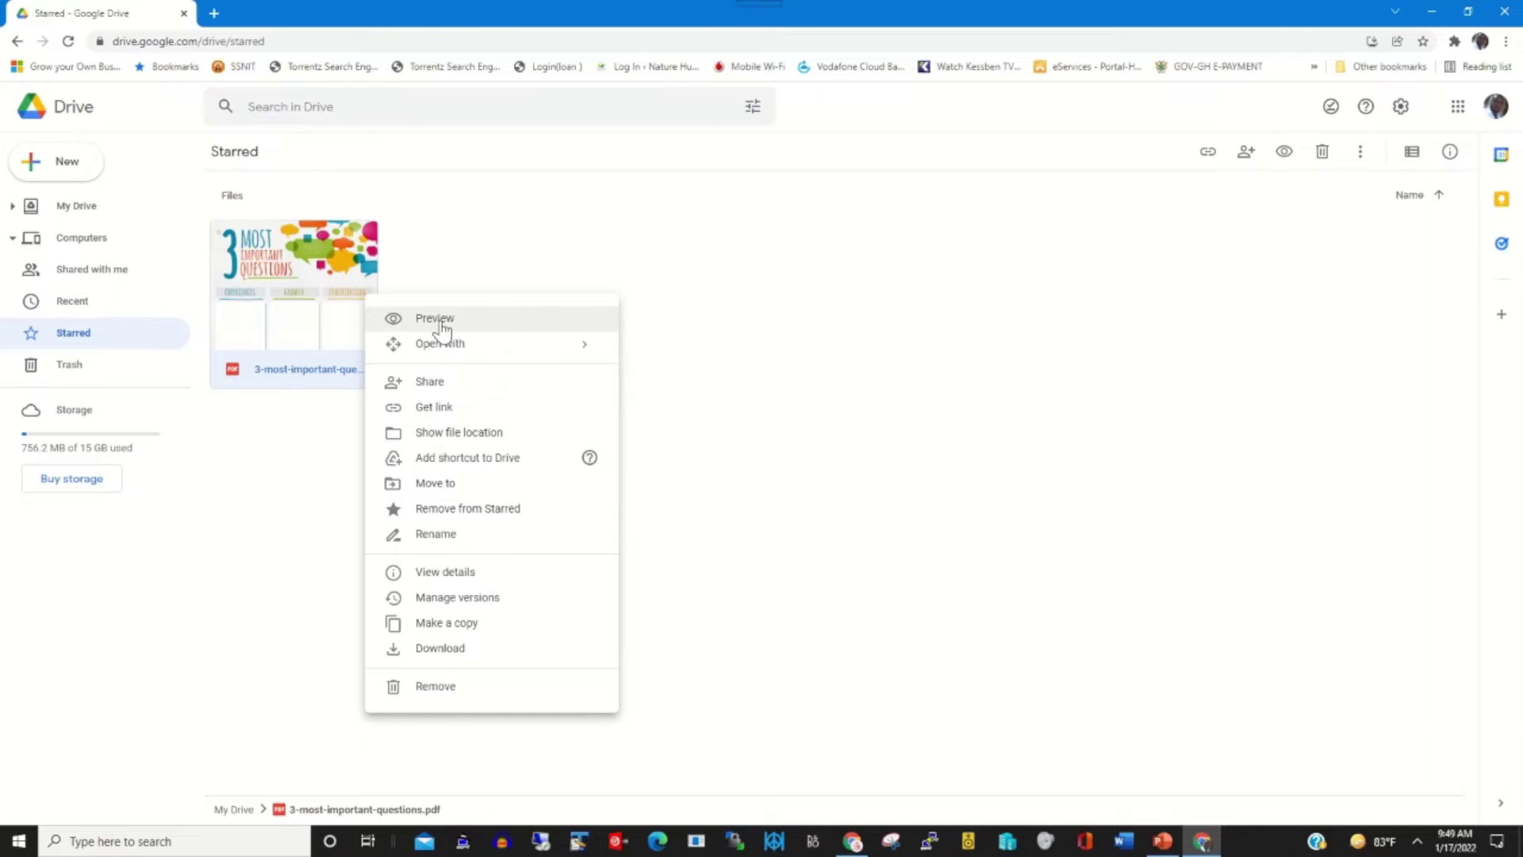
pyautogui.moveTo(456, 354)
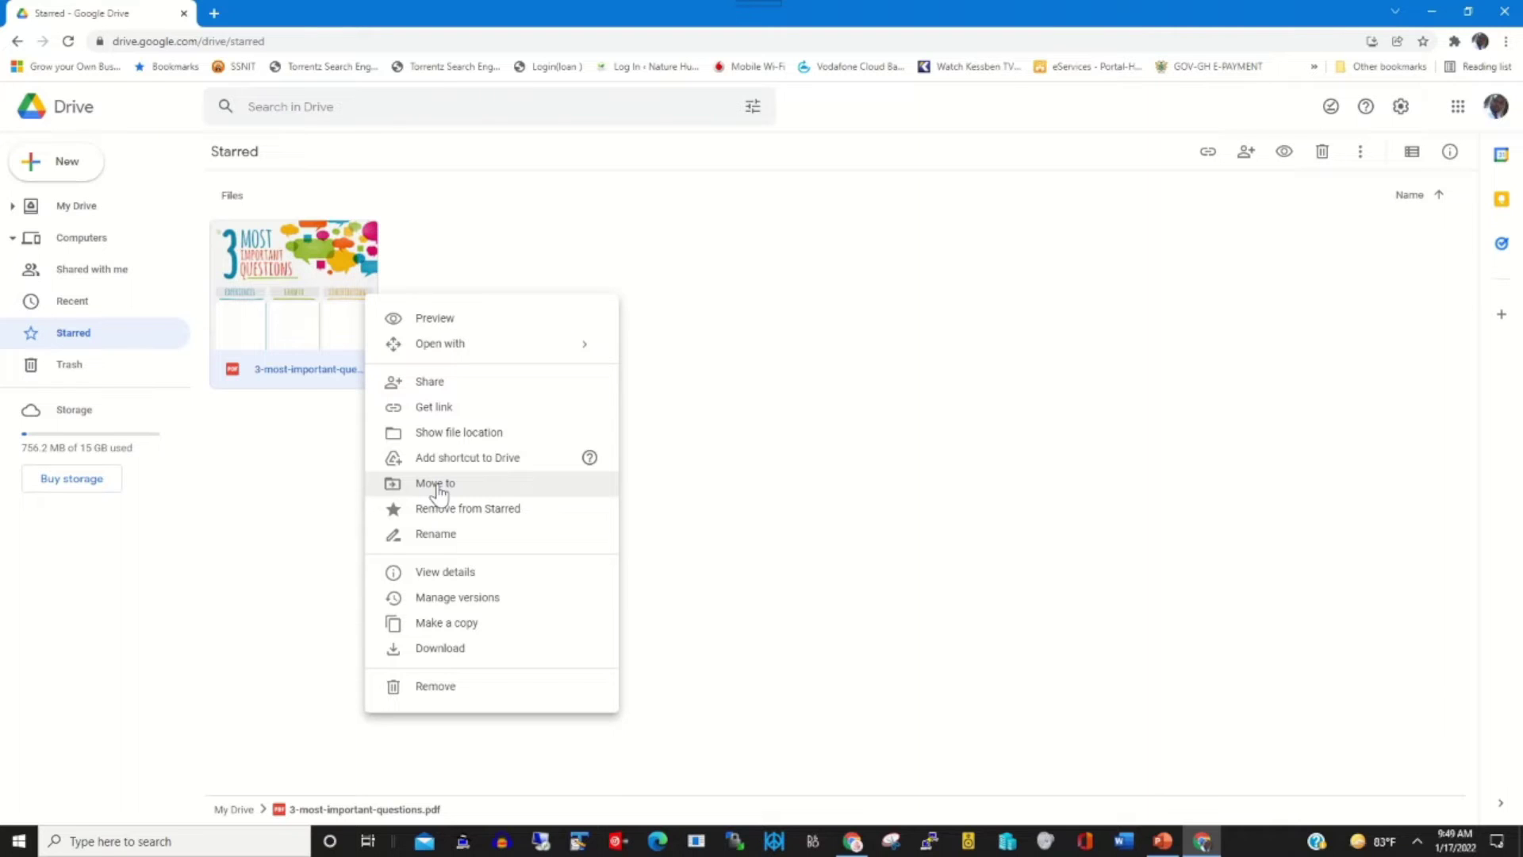
pyautogui.click(448, 583)
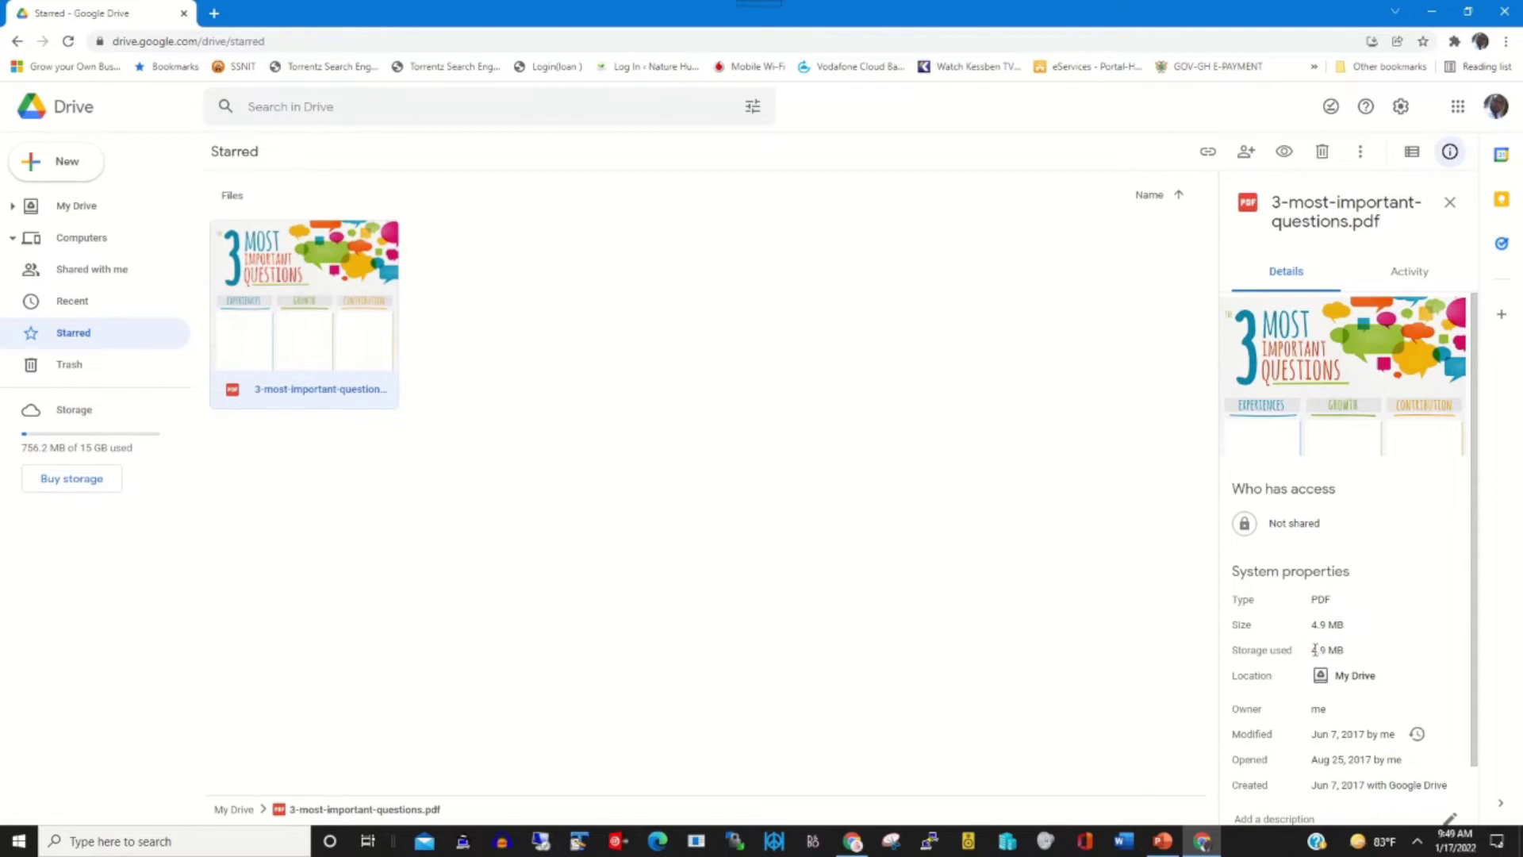
pyautogui.rightClick(355, 327)
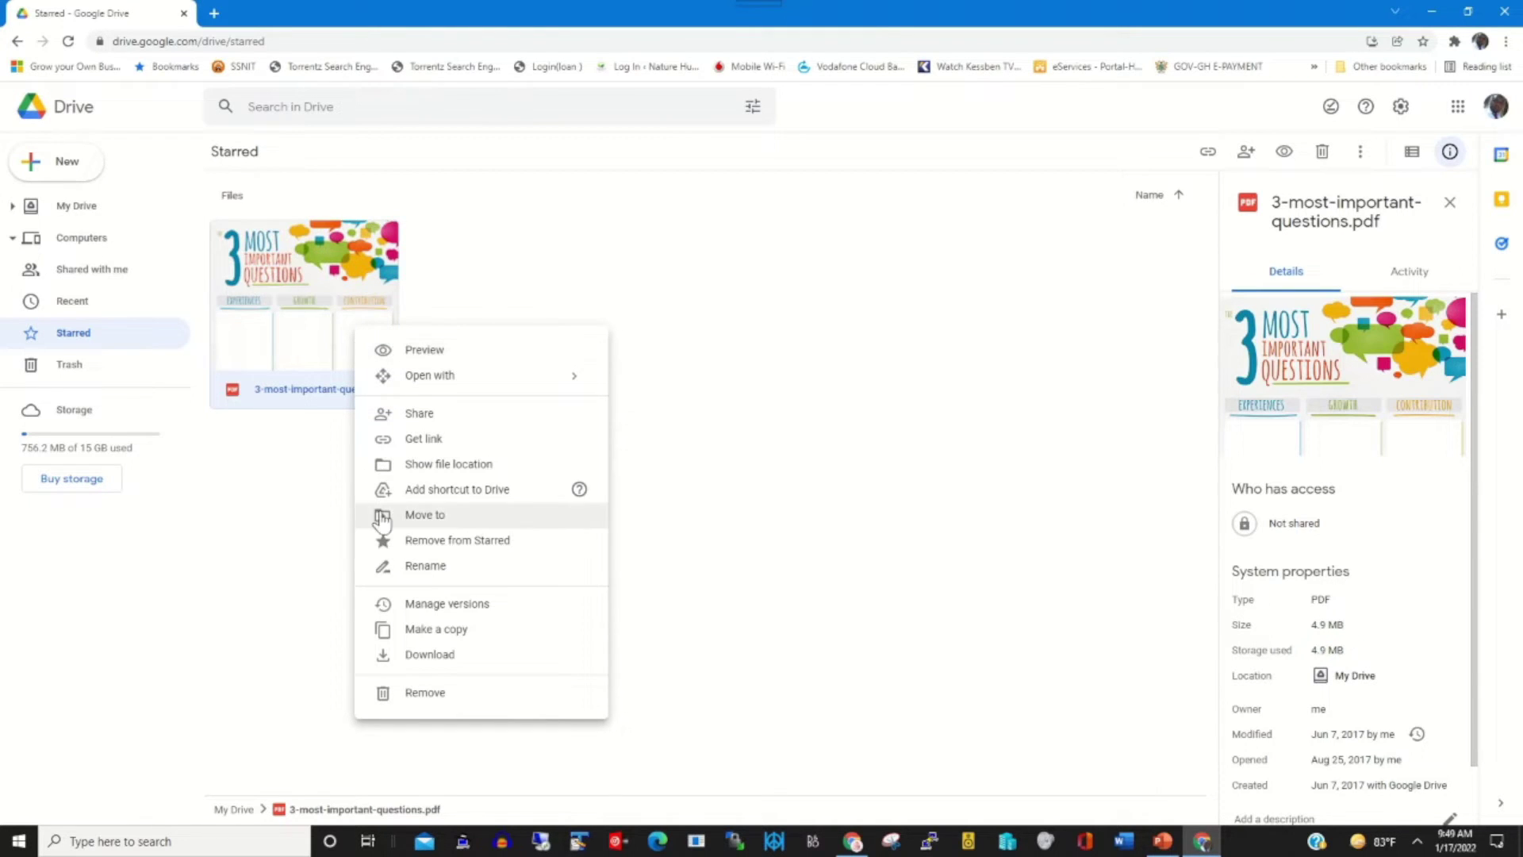
pyautogui.click(460, 548)
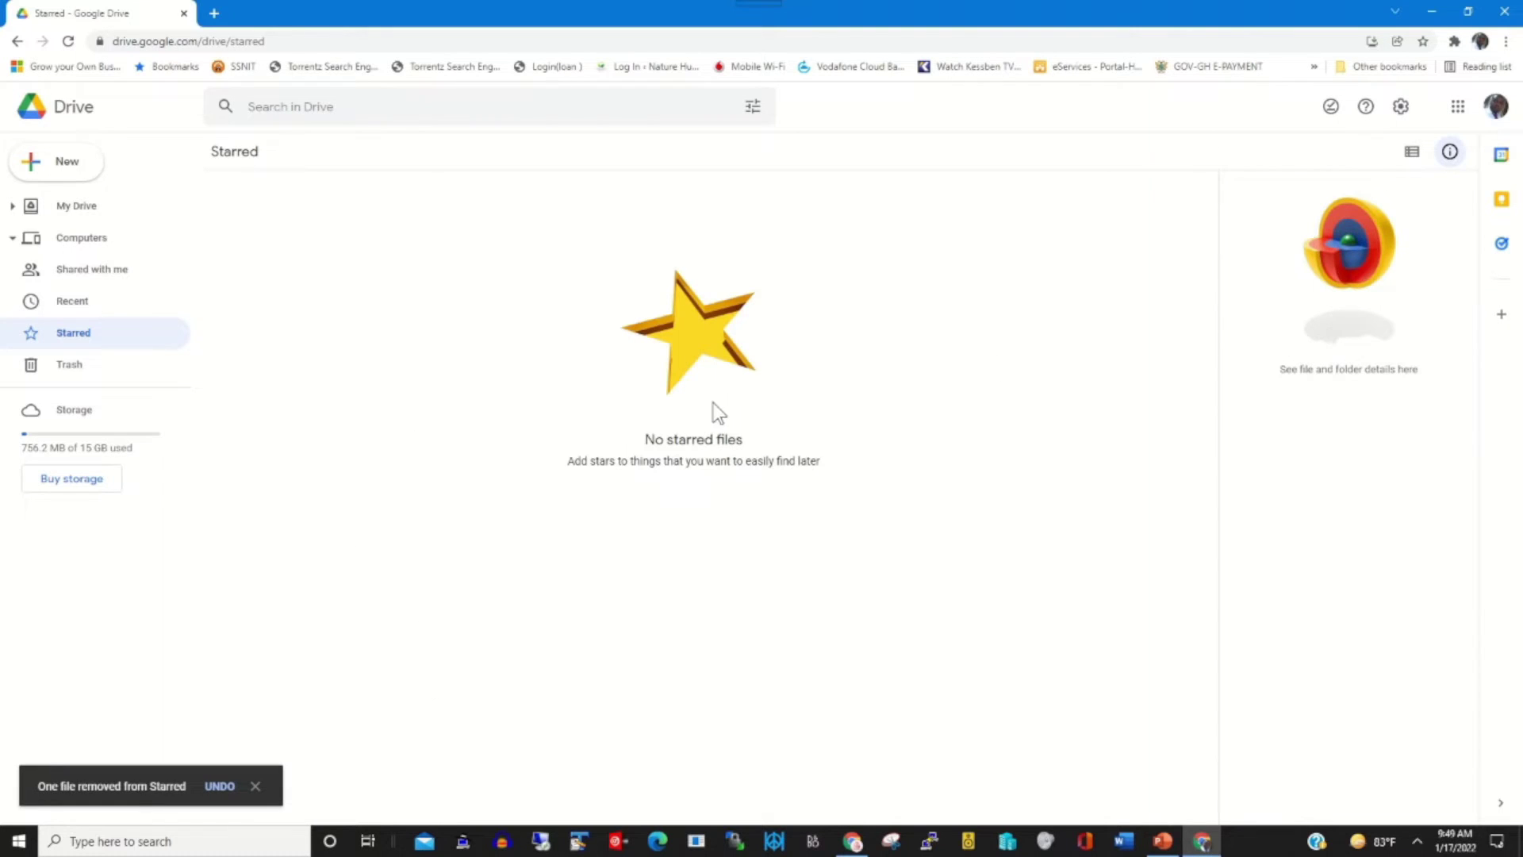
# - Review the Trash, the files using Drive storage, and the Google One storage plans
pyautogui.click(69, 369)
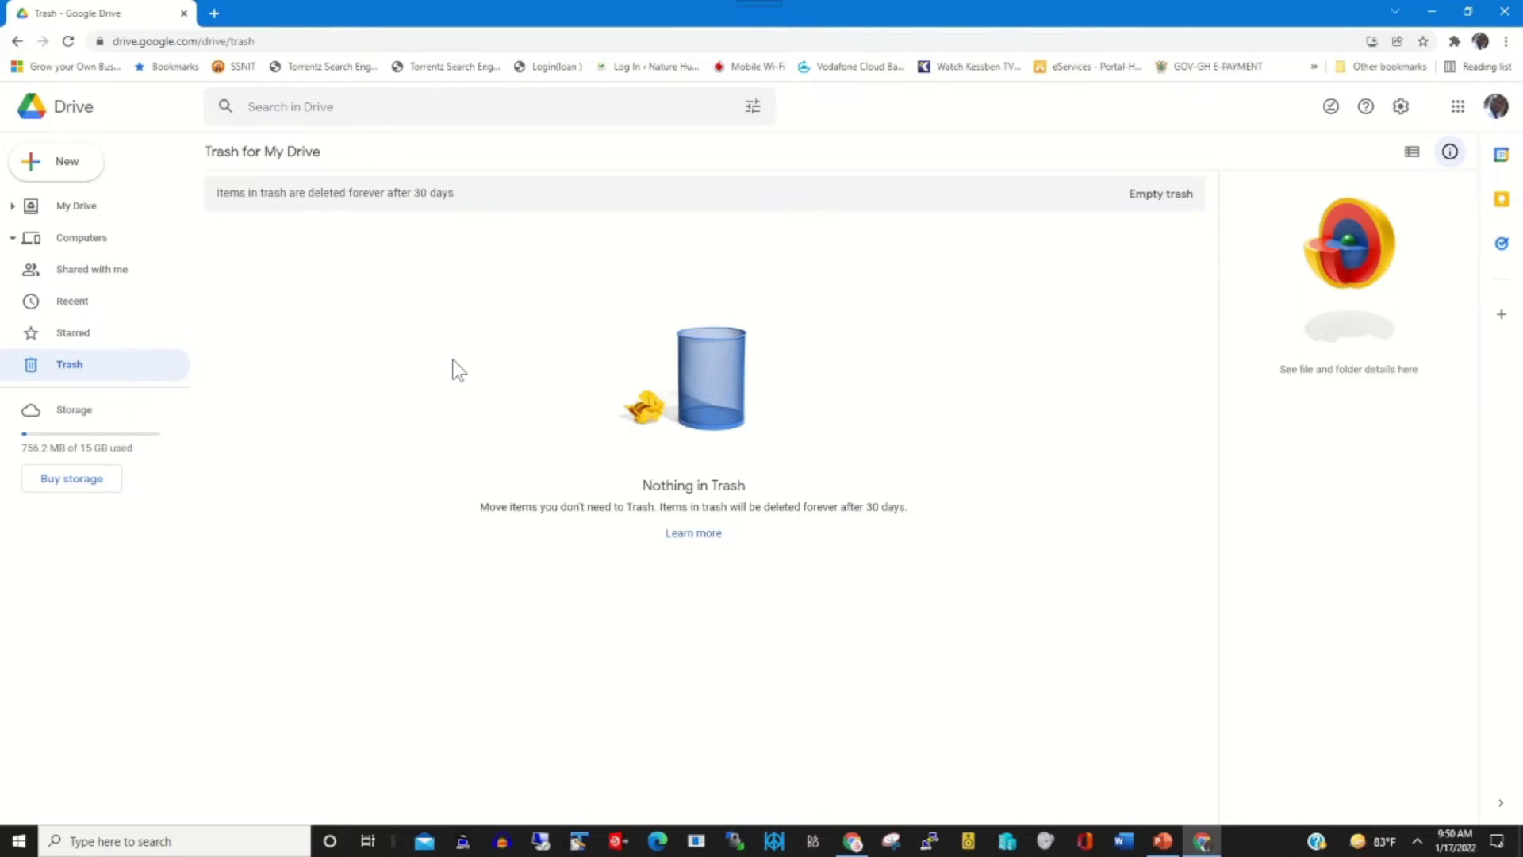
pyautogui.click(72, 419)
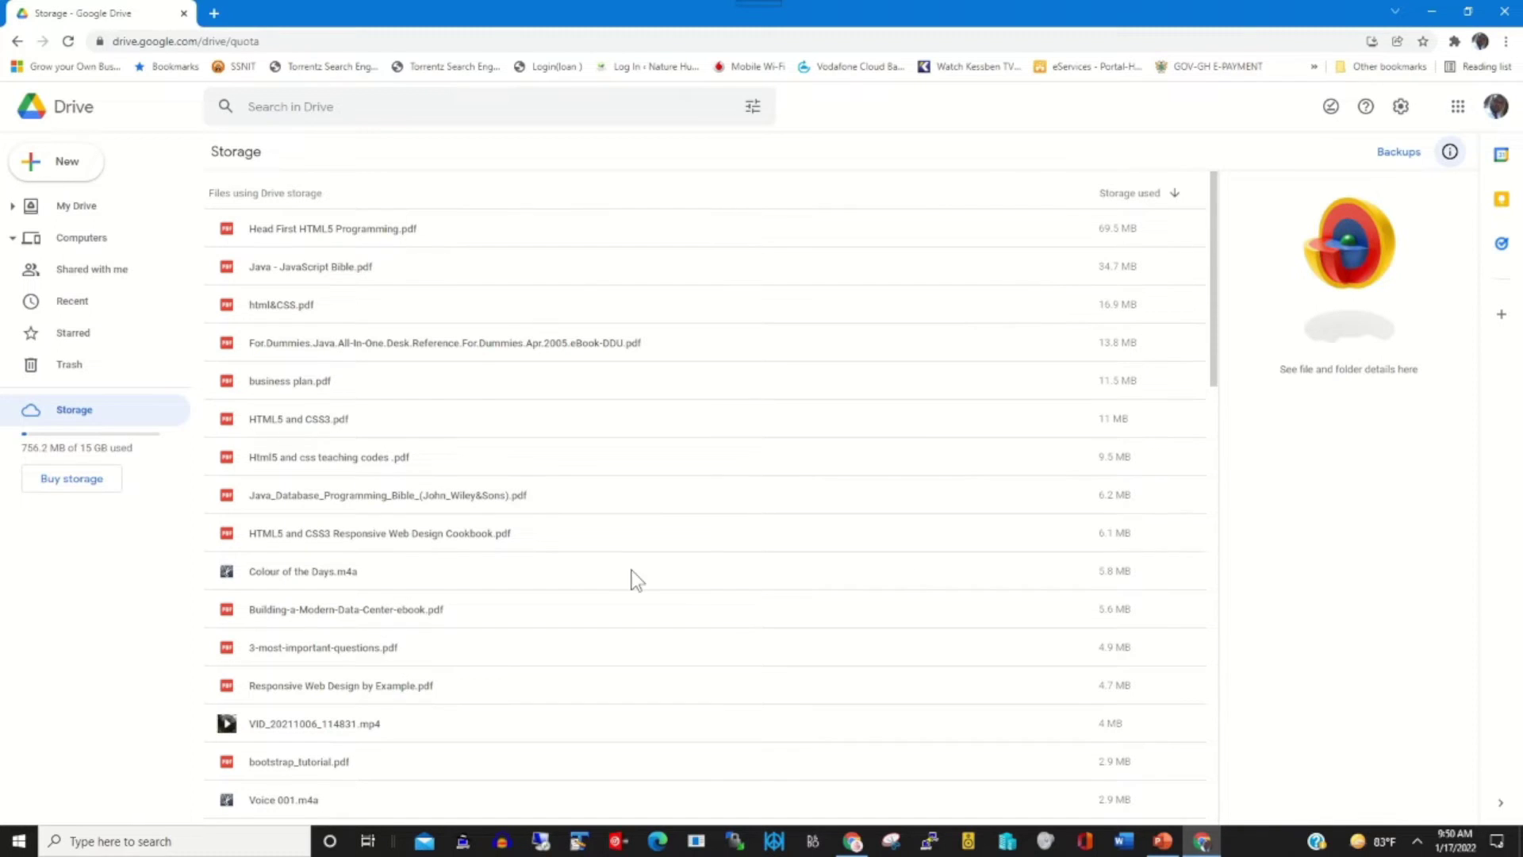
pyautogui.click(69, 492)
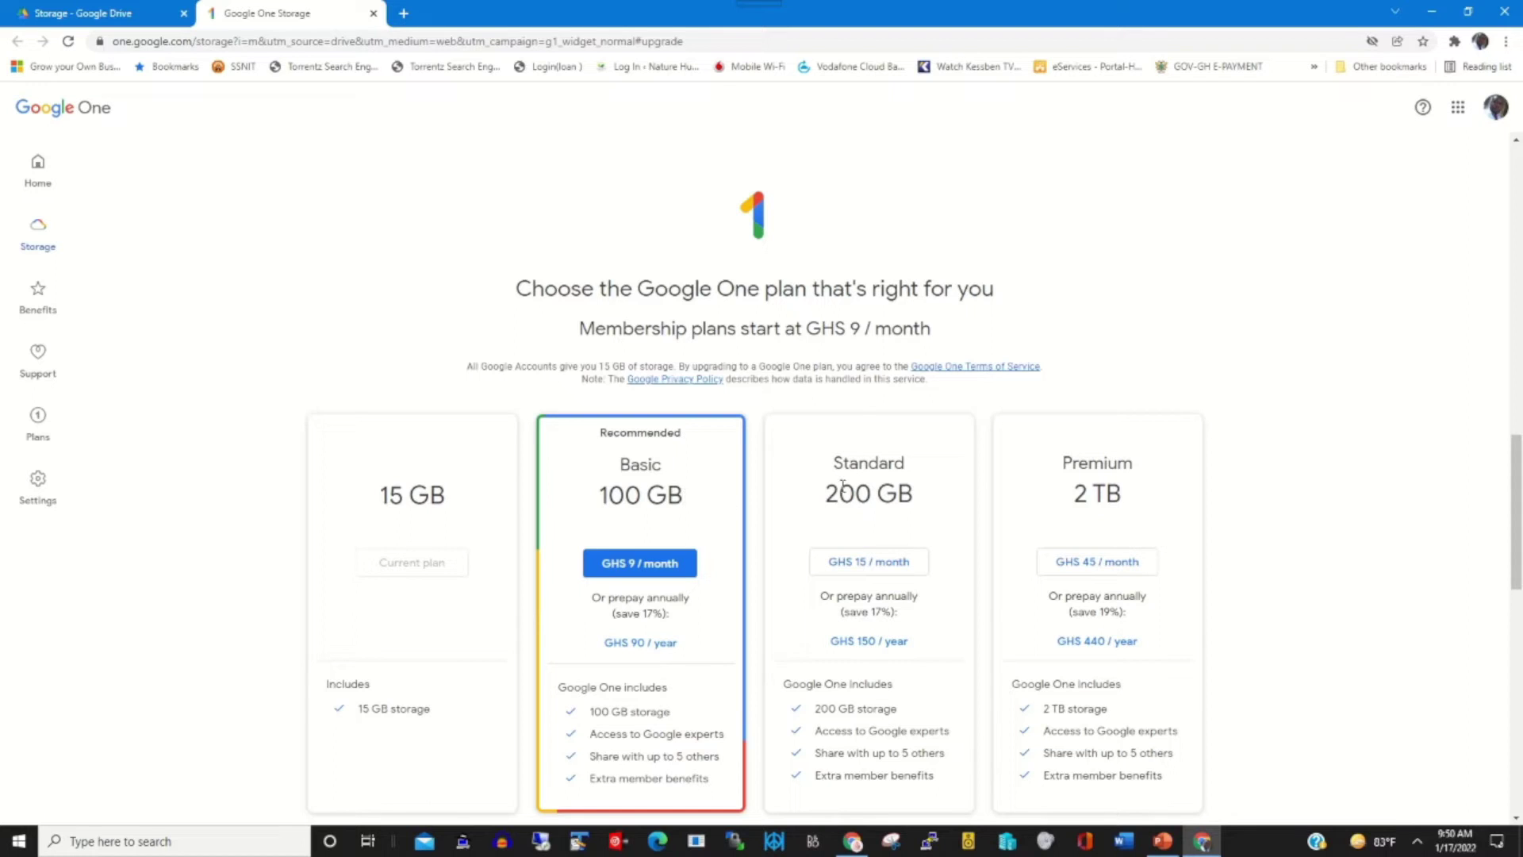
pyautogui.moveTo(1516, 496); pyautogui.dragTo(1519, 520)
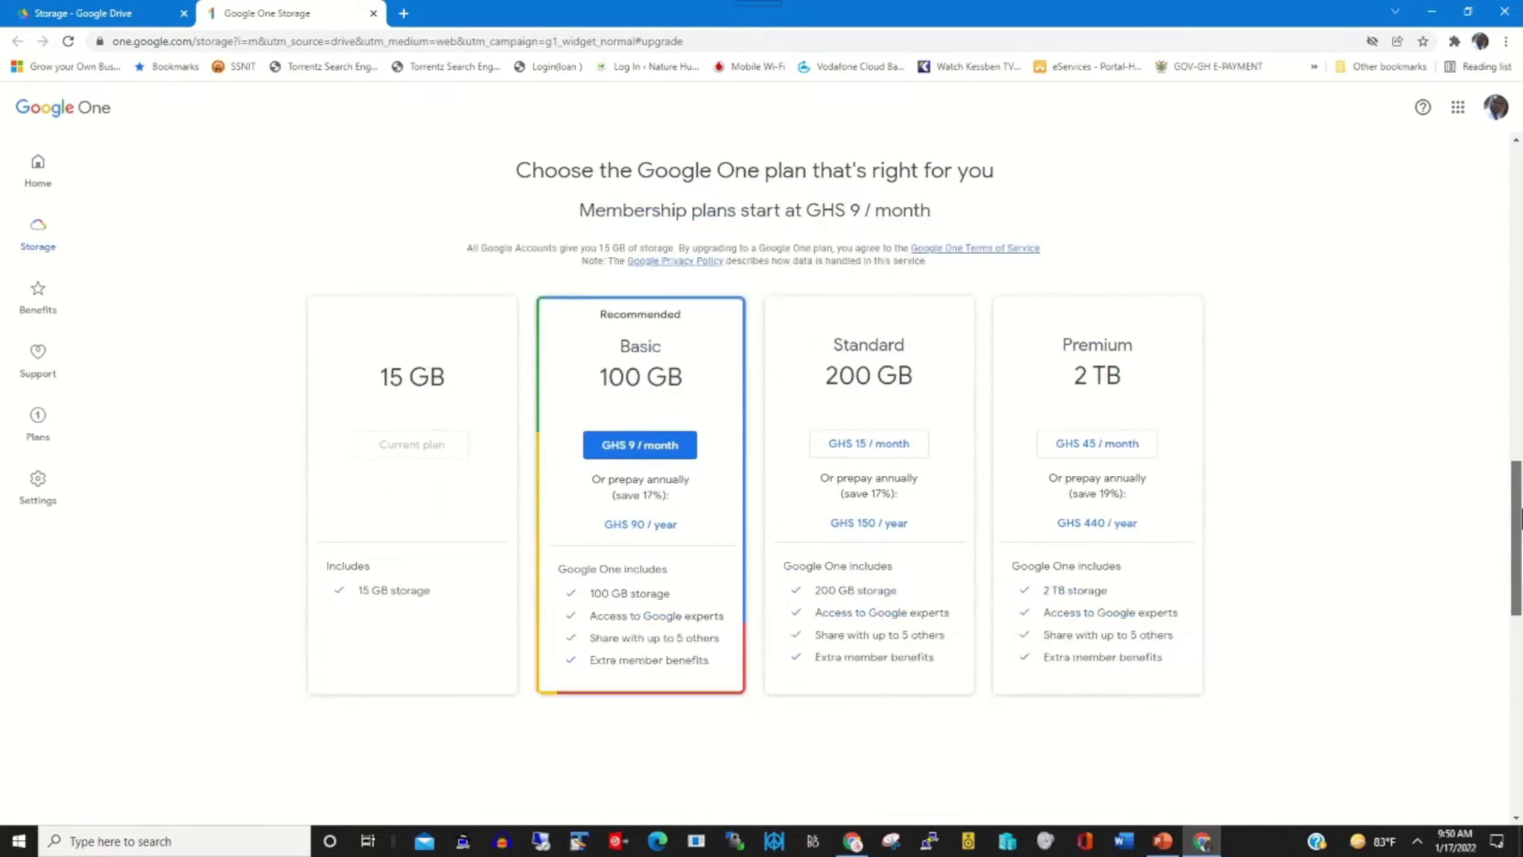
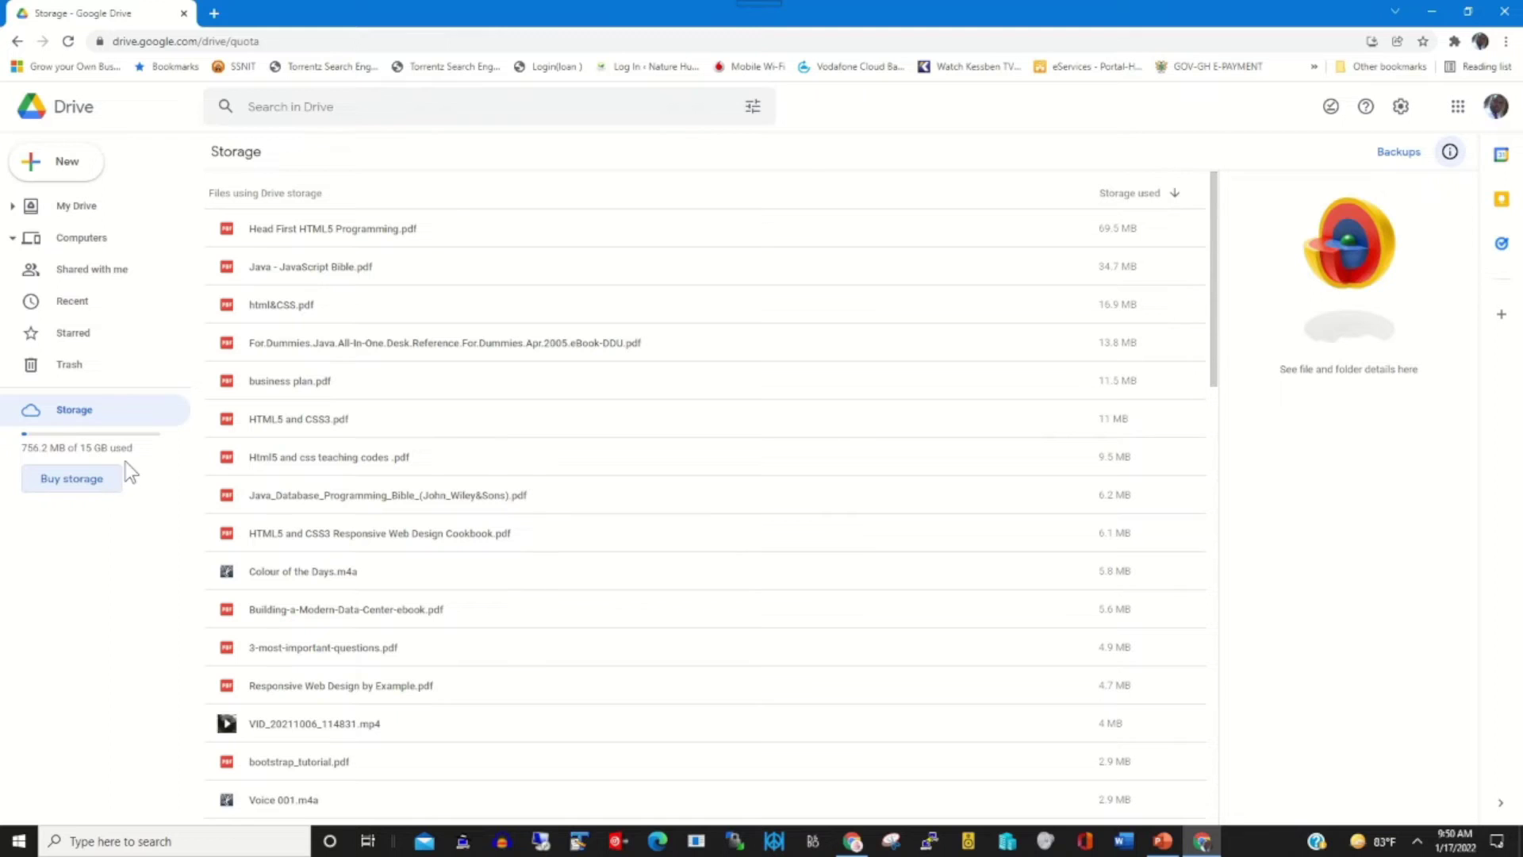
# - Return to My Drive and show the options for adding items to it
pyautogui.click(91, 204)
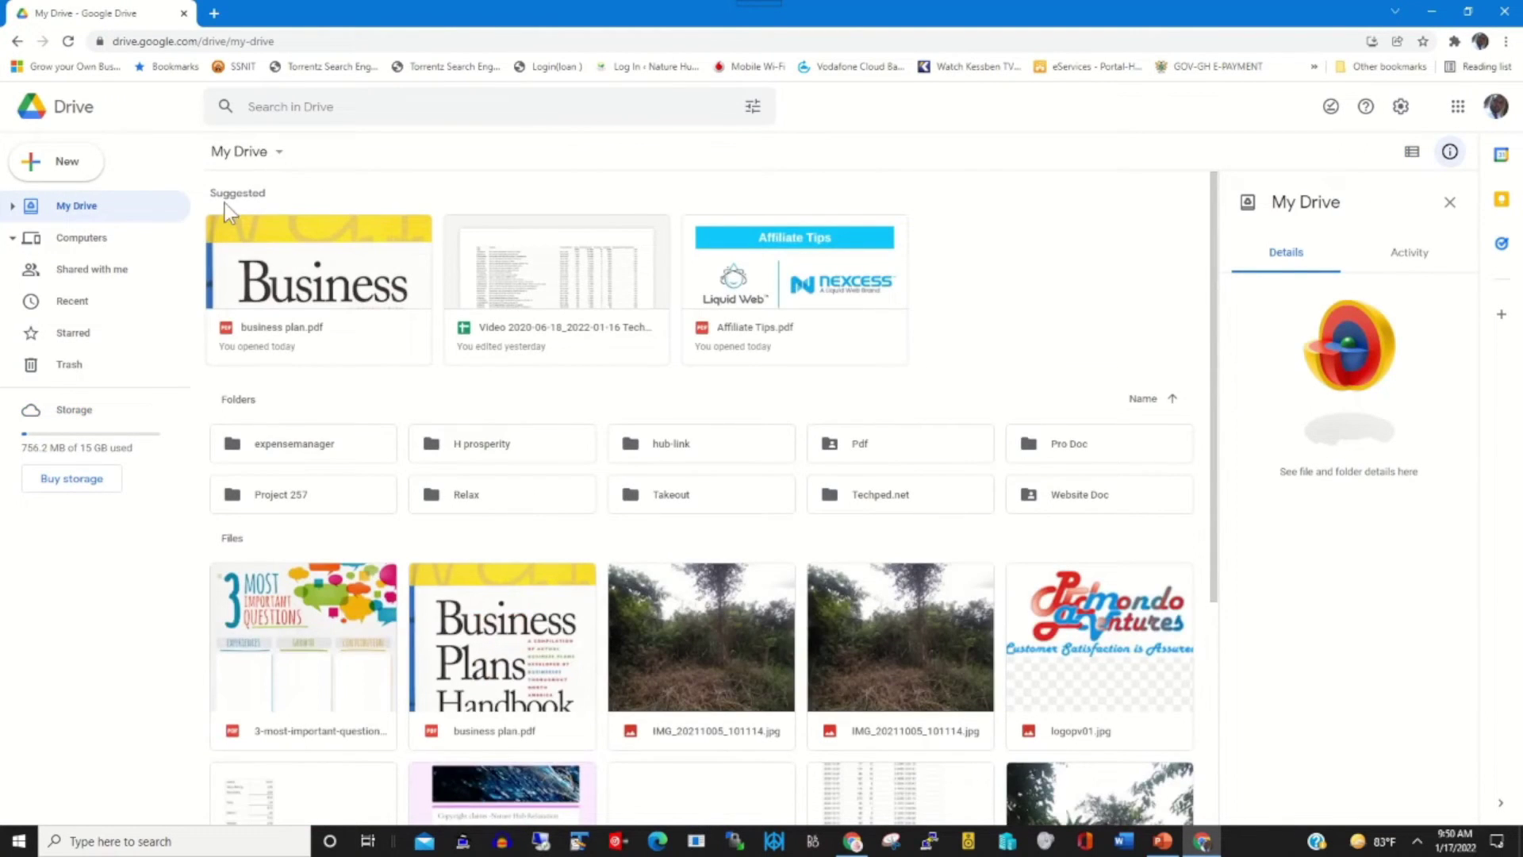
pyautogui.click(251, 159)
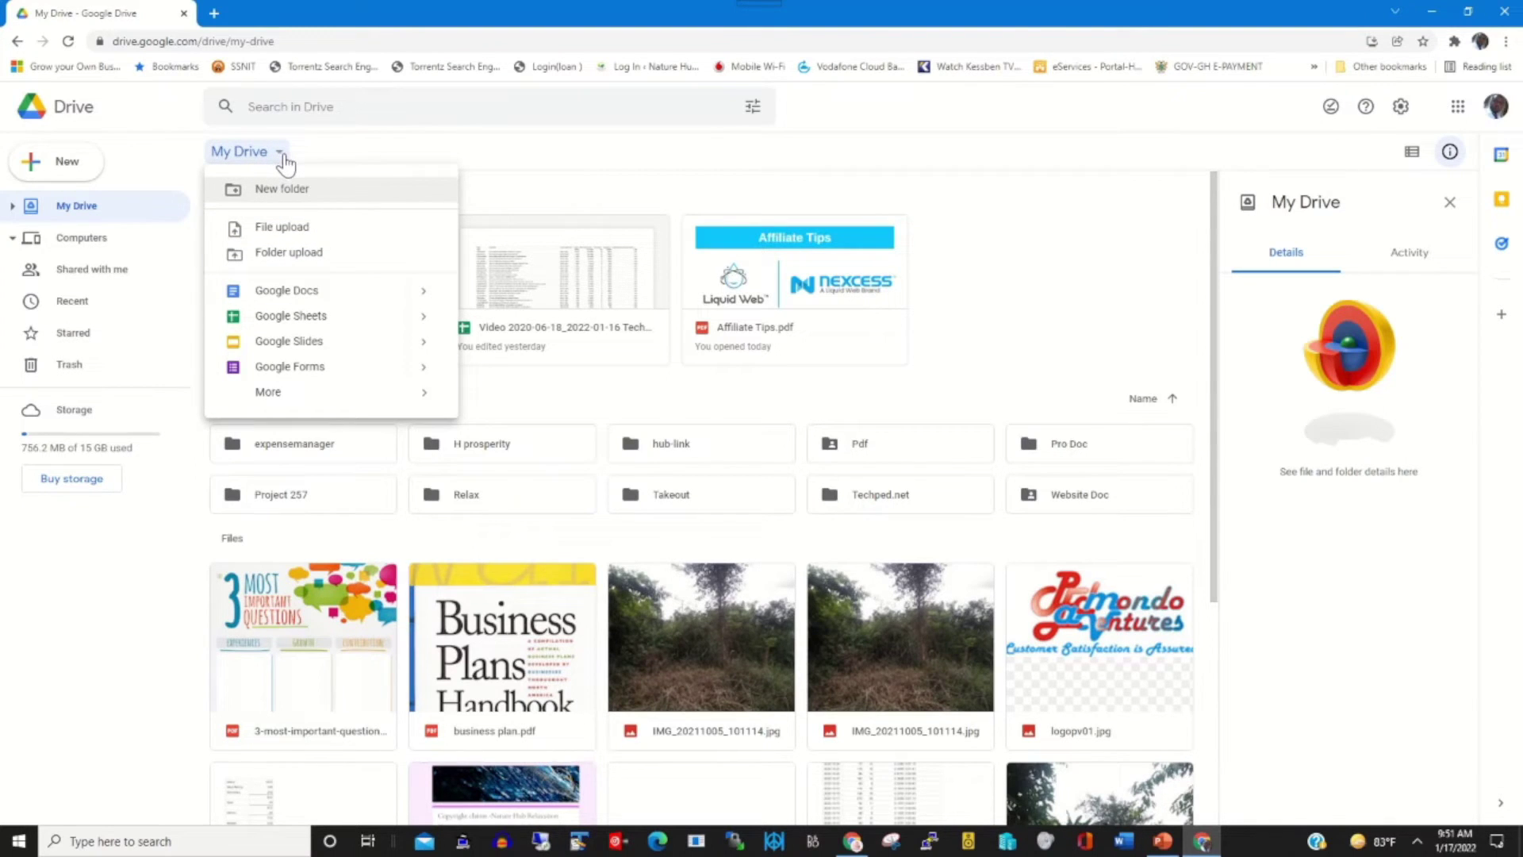
# - Review the My Drive options for creating folders, uploading files or folders, and adding Google Docs, Sheets, Slides and Forms
pyautogui.click(283, 163)
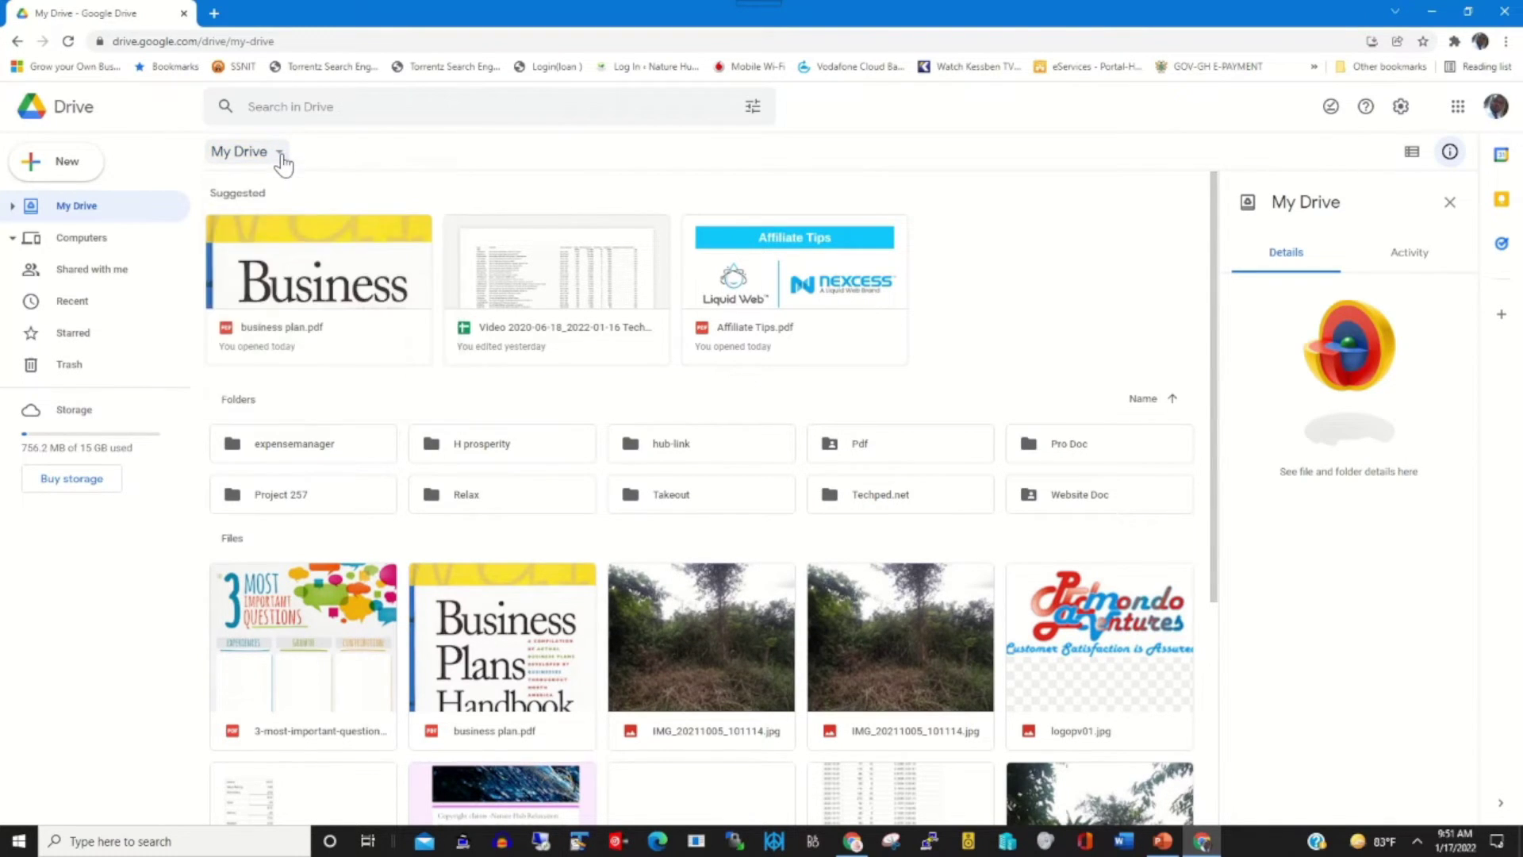
pyautogui.click(283, 163)
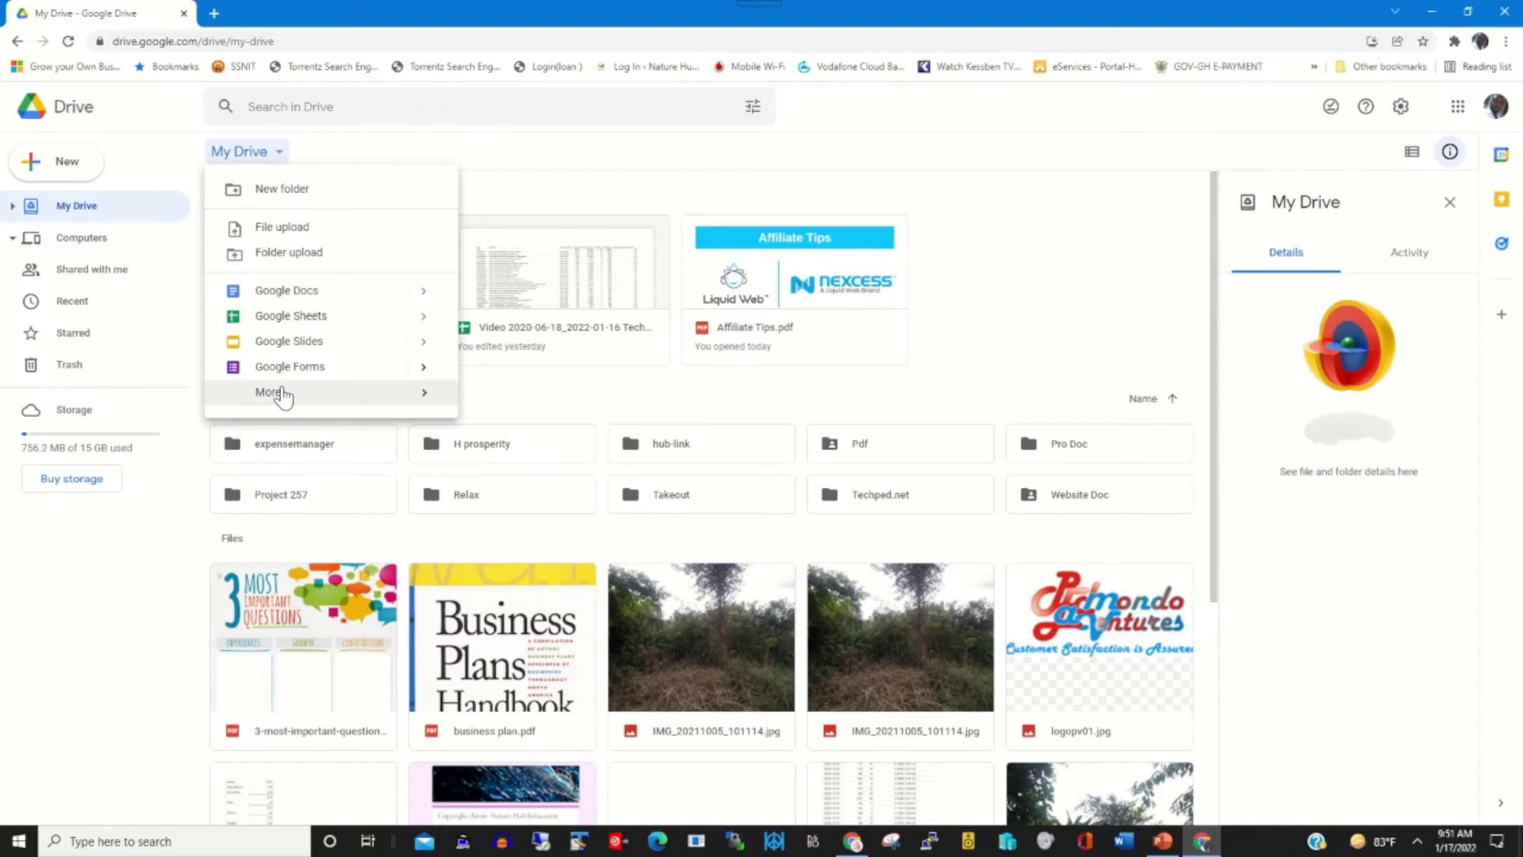
pyautogui.moveTo(287, 398)
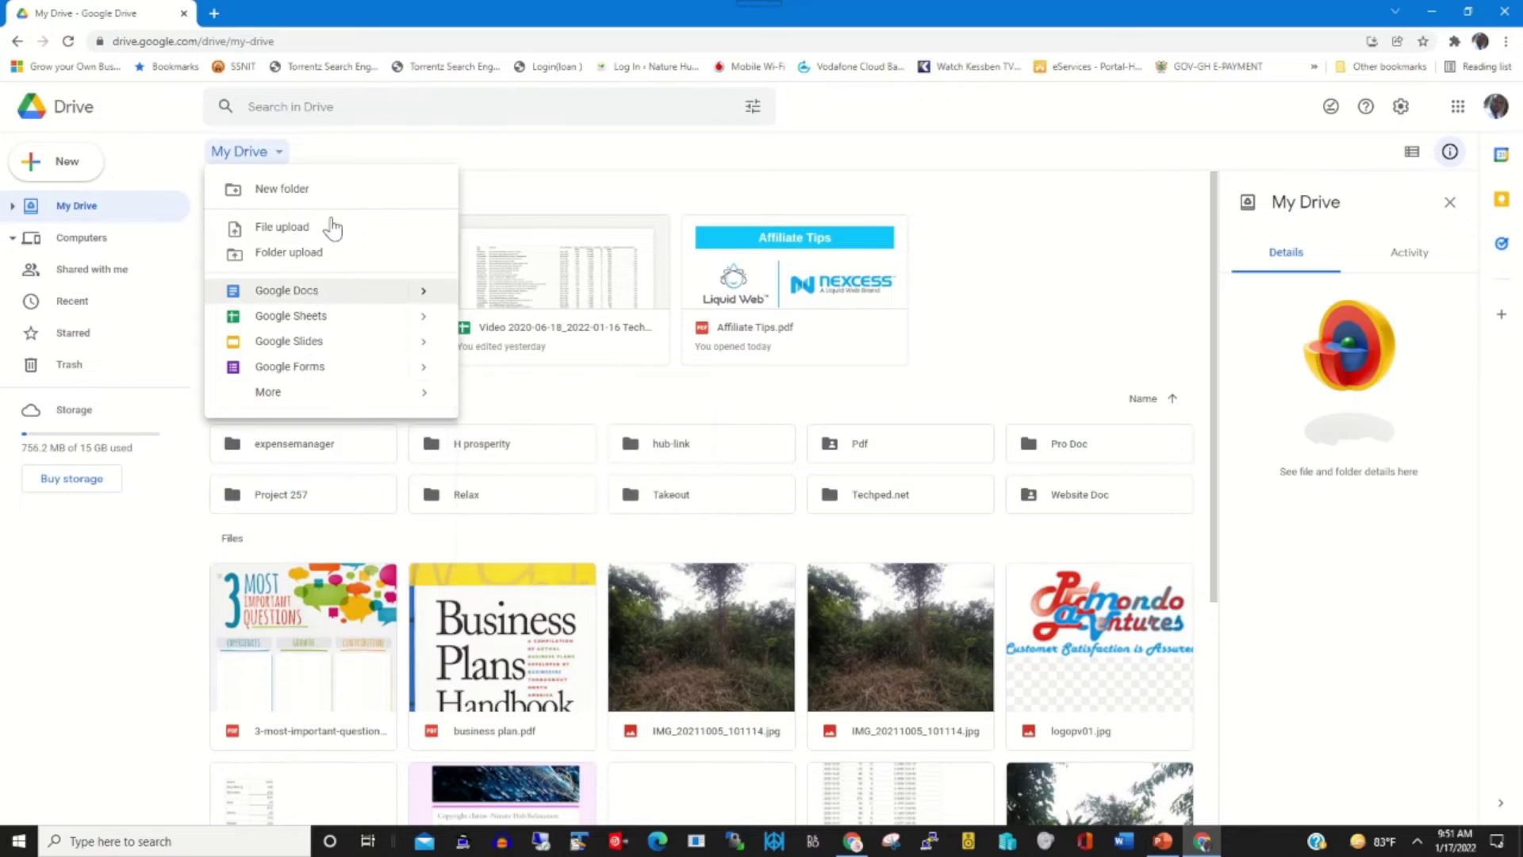
# - Search Drive for "busin", look over the suggested files, and clear the search
pyautogui.click(300, 106)
pyautogui.click(294, 107)
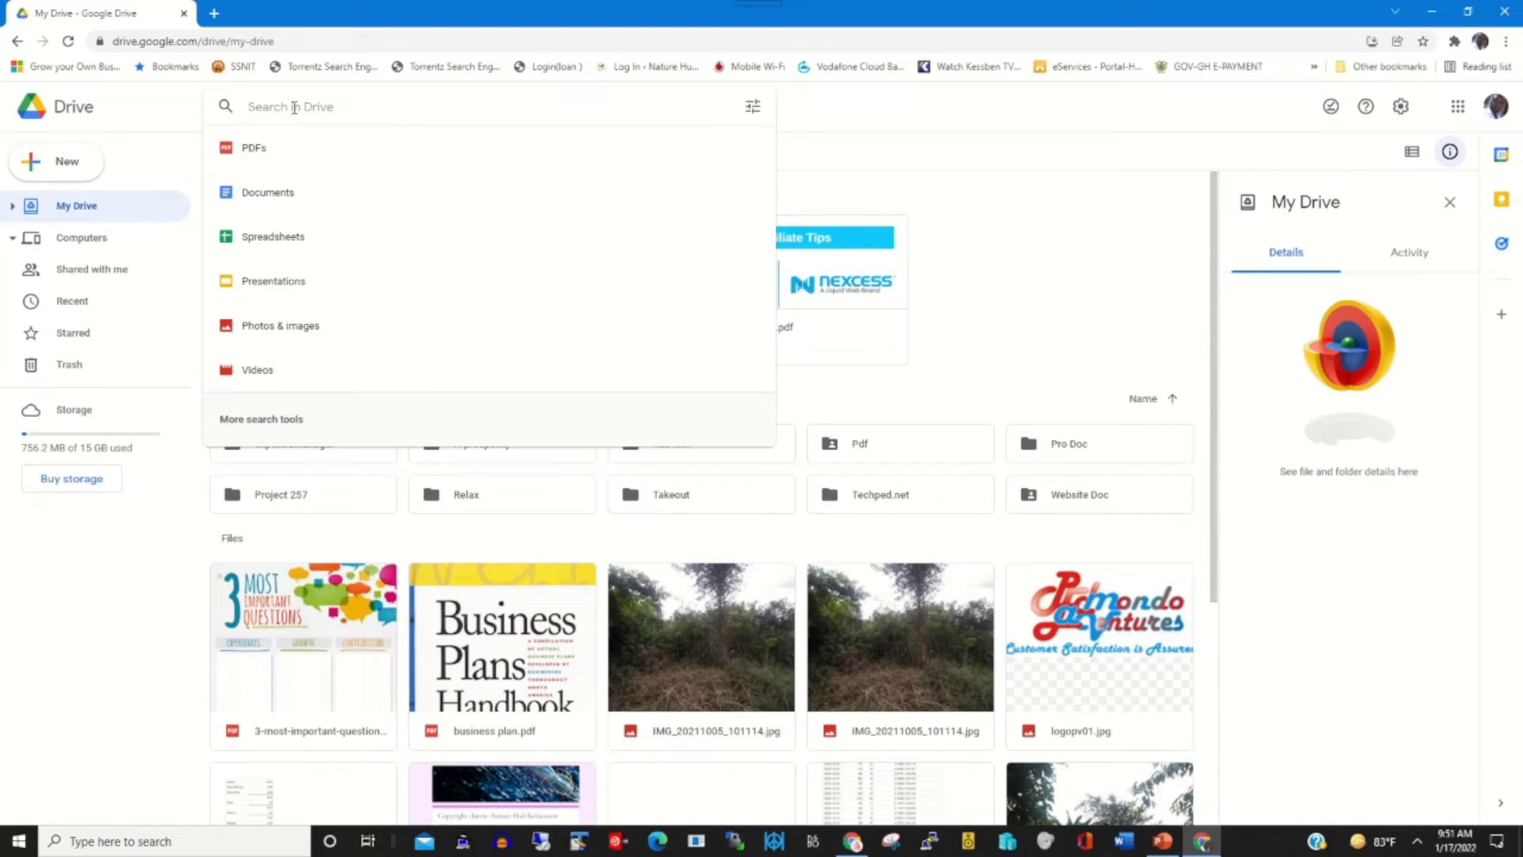
pyautogui.write('busin')
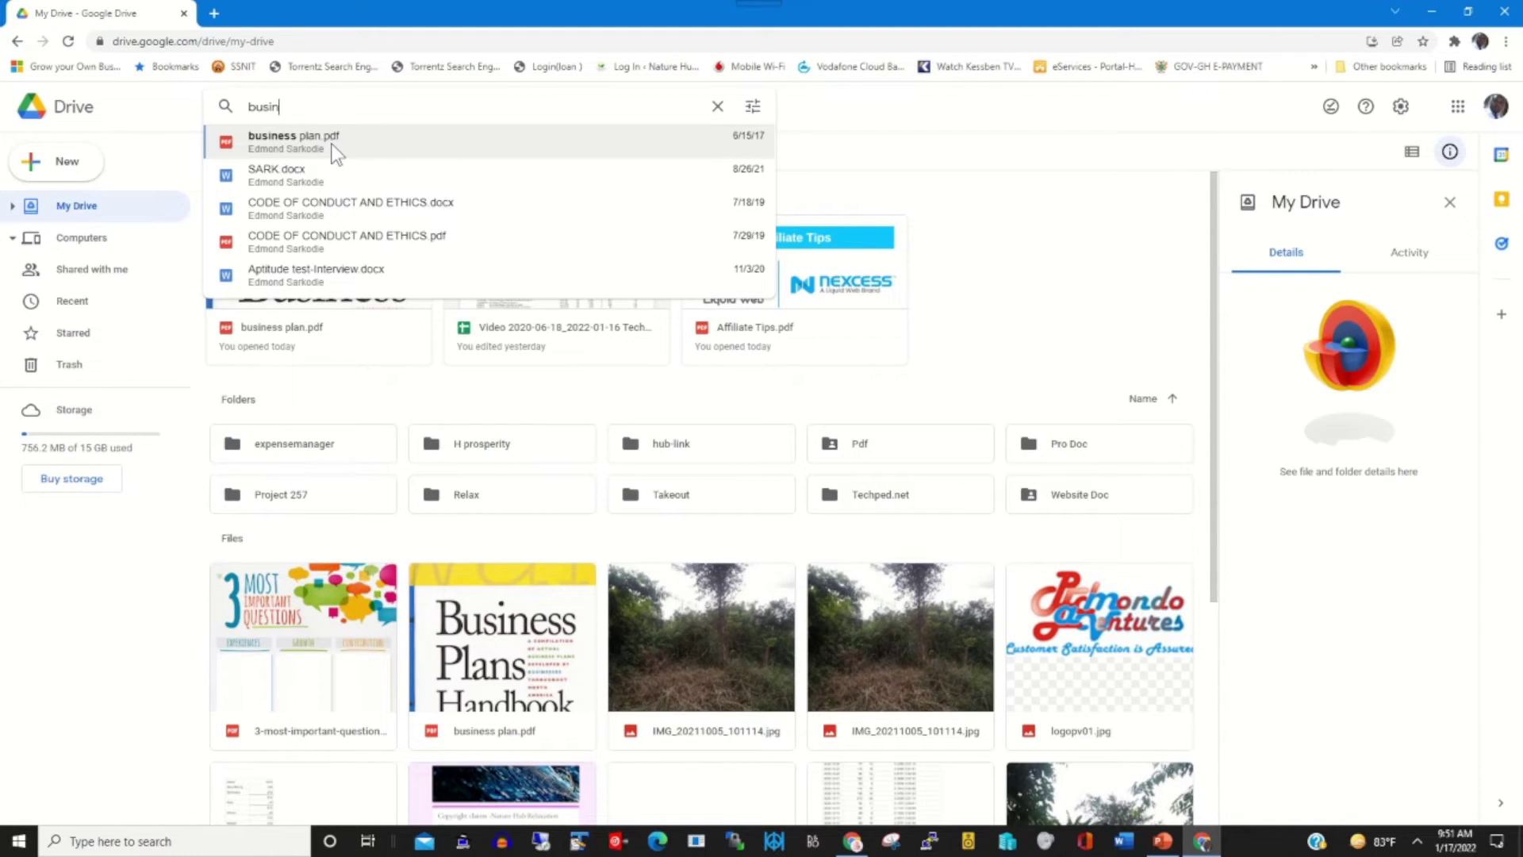
pyautogui.click(787, 113)
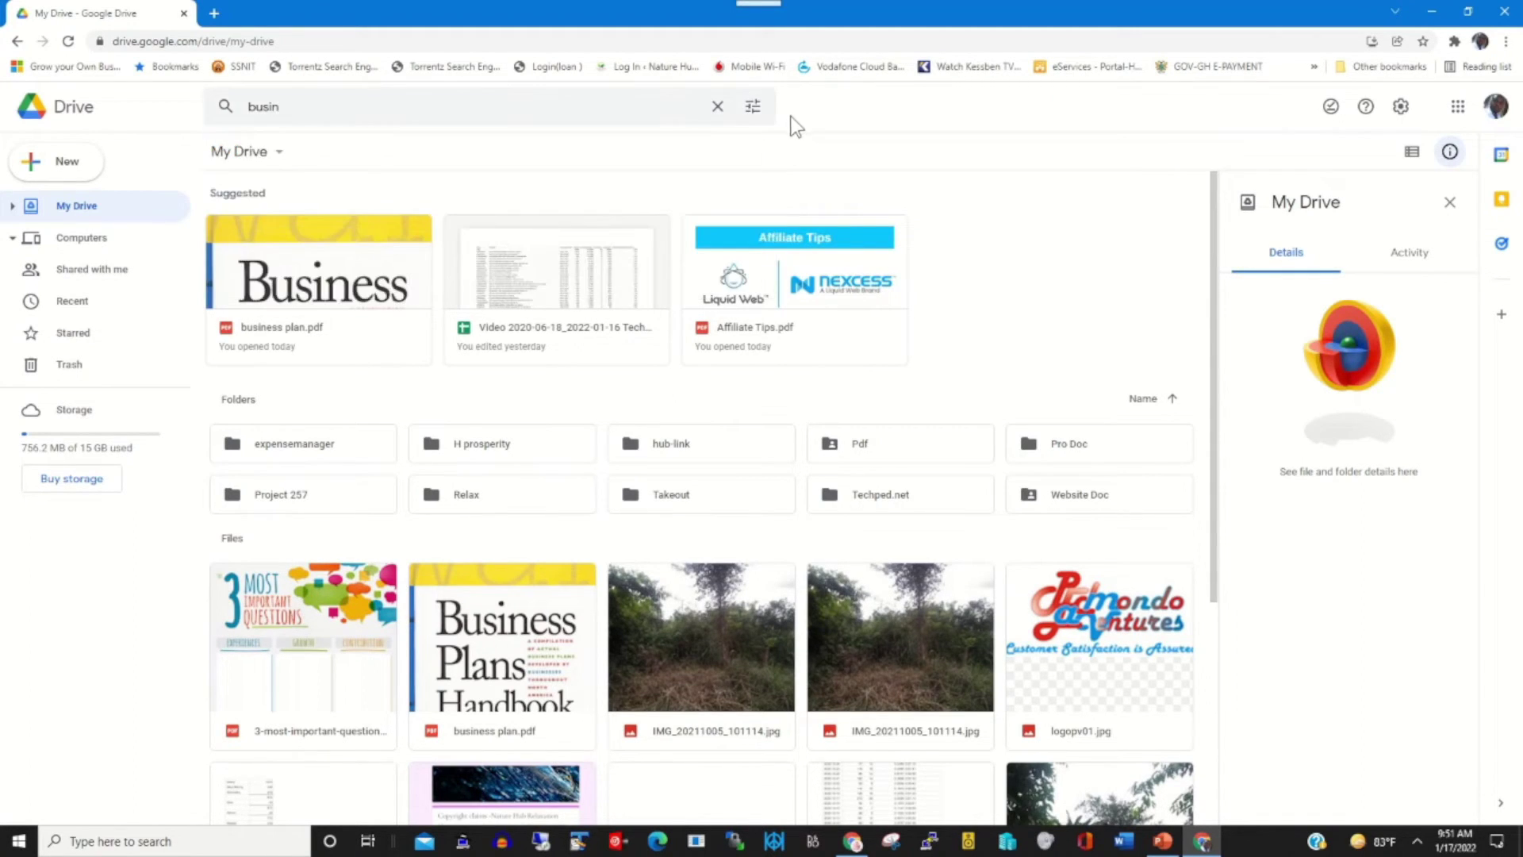
pyautogui.click(722, 115)
pyautogui.click(873, 129)
# - Close the My Drive details pane, and check the offline preview and support options
pyautogui.click(1450, 201)
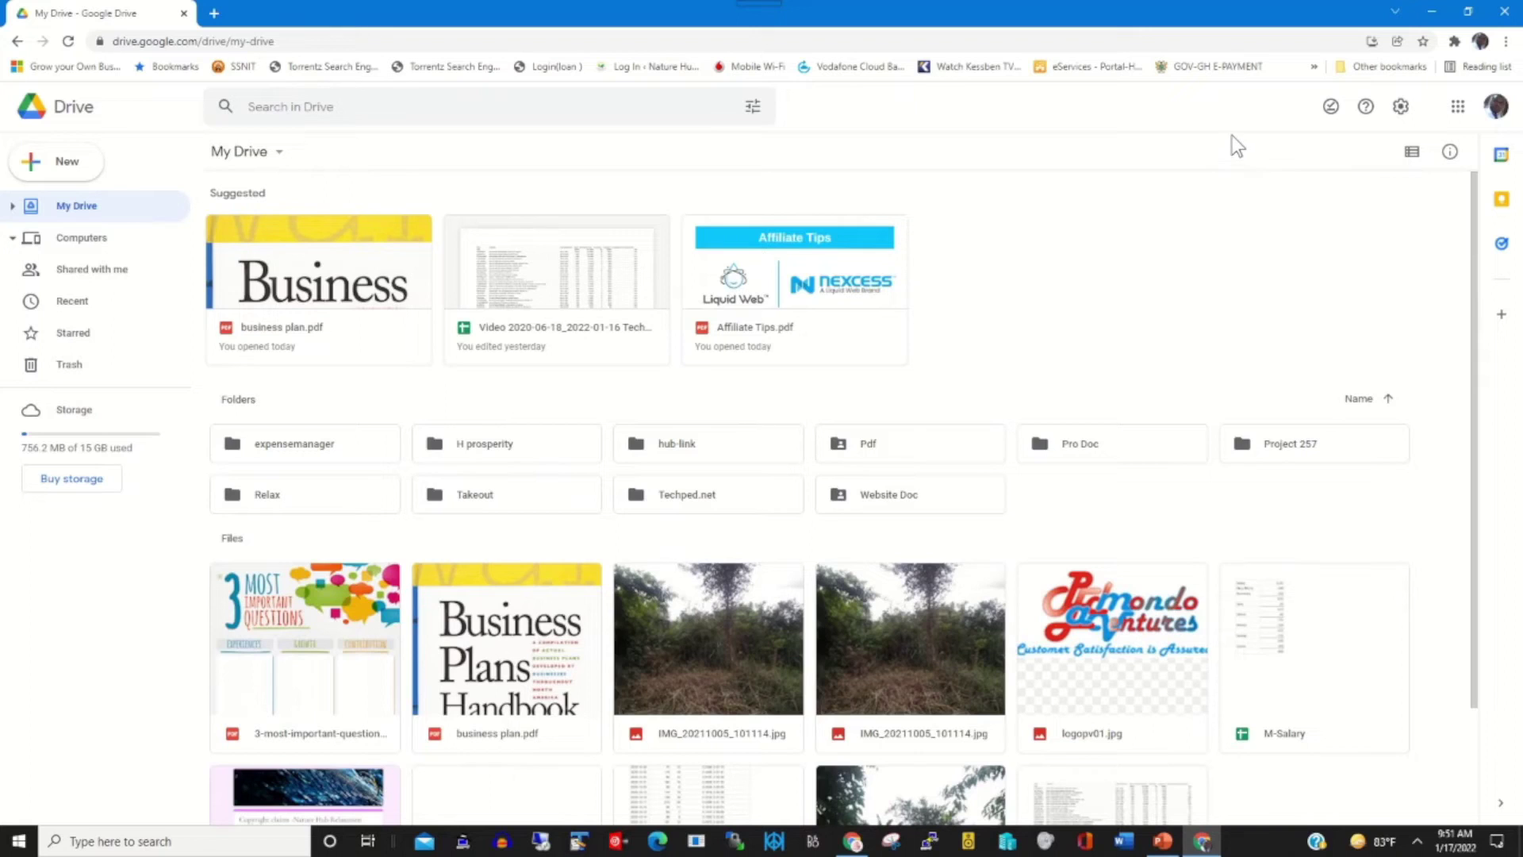
pyautogui.click(1333, 111)
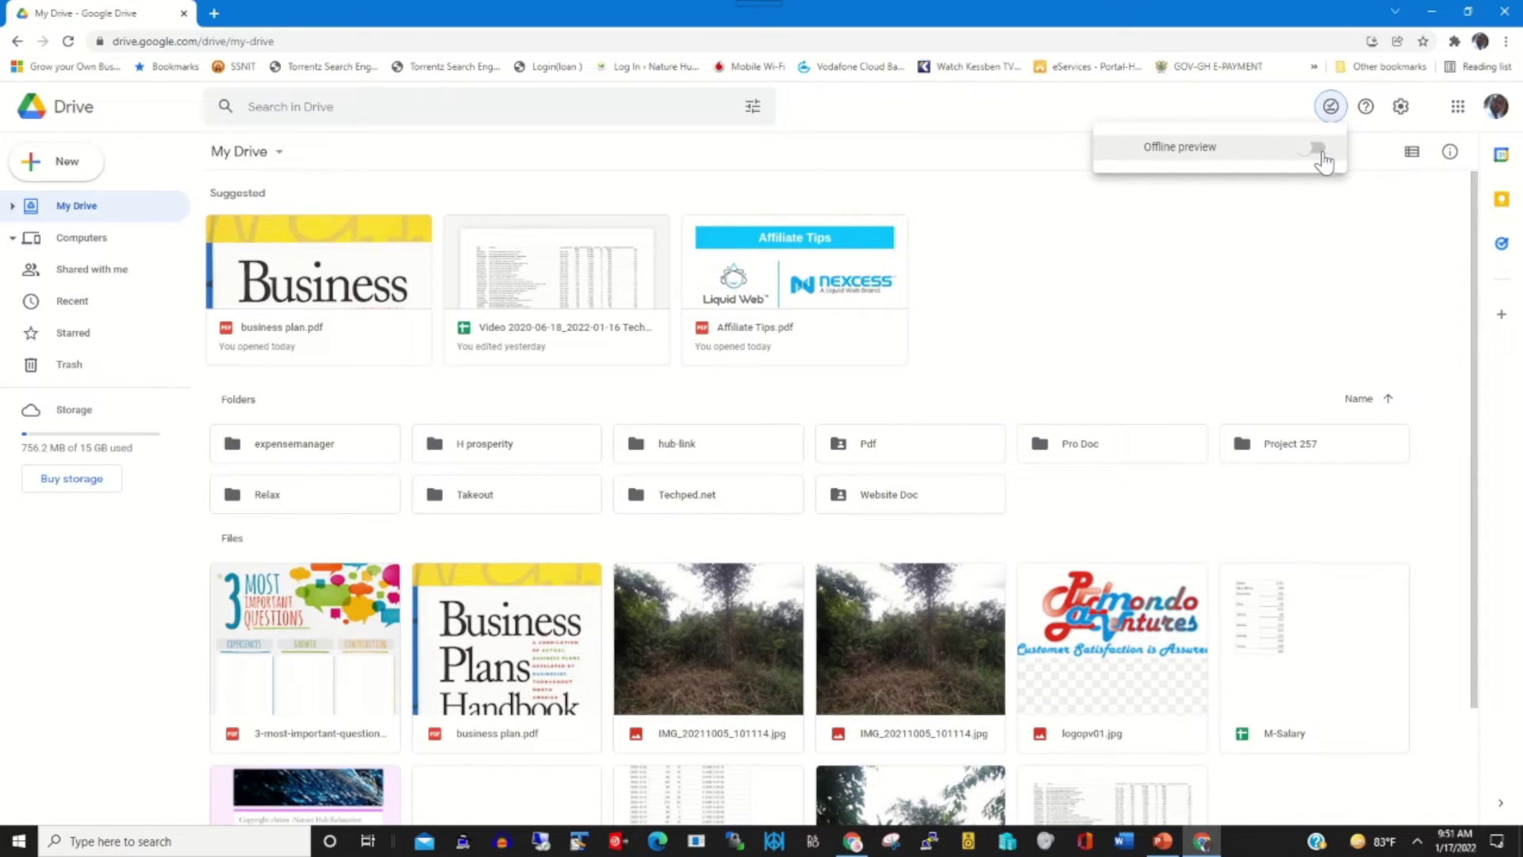
pyautogui.click(1364, 112)
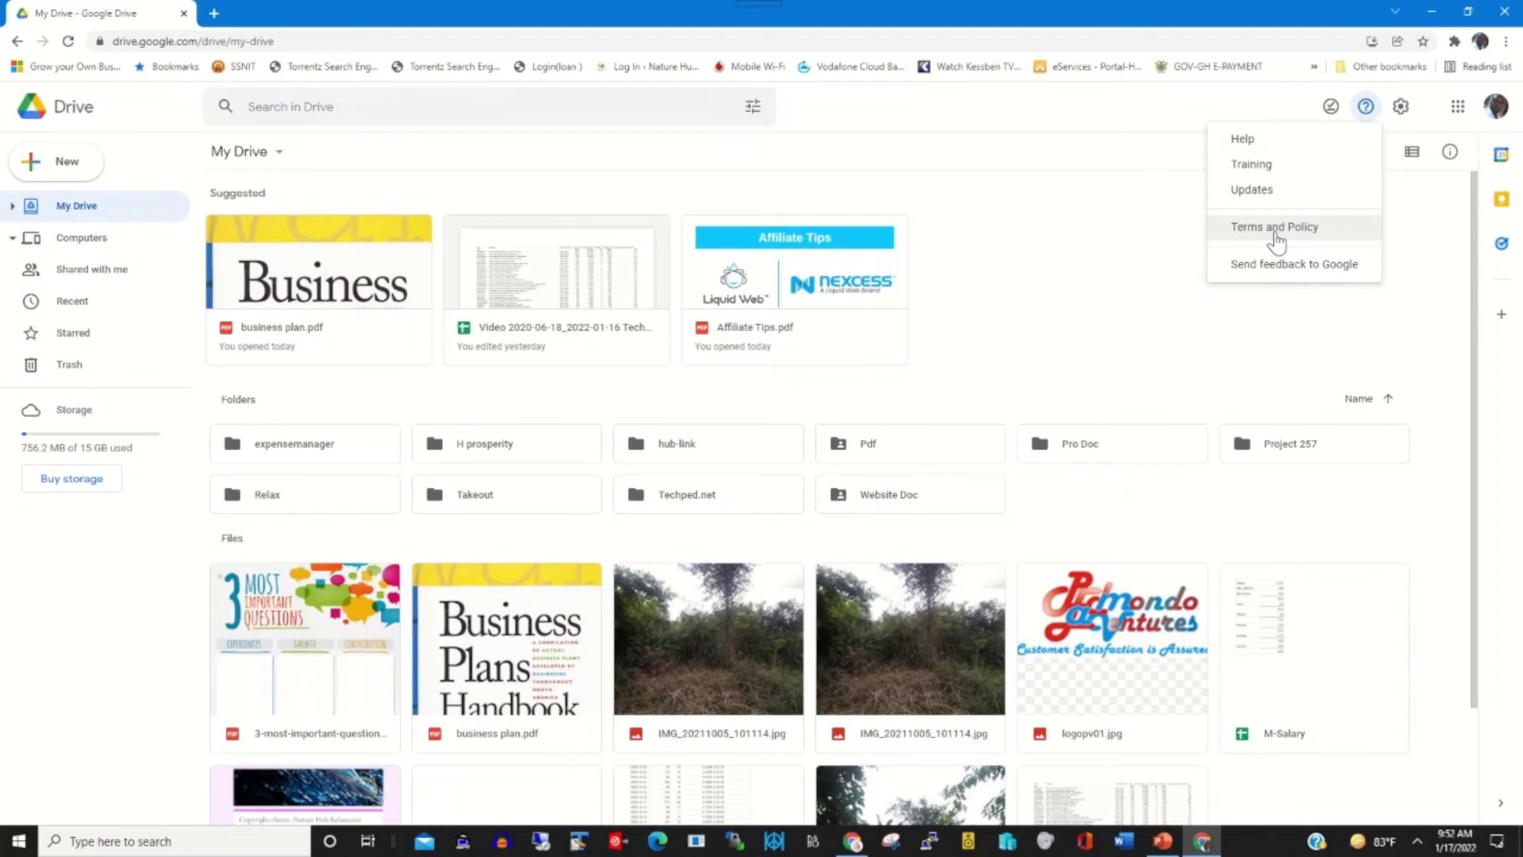
# - From the Drive settings, view the Google One storage page and the list of items taking up storage
pyautogui.click(1402, 112)
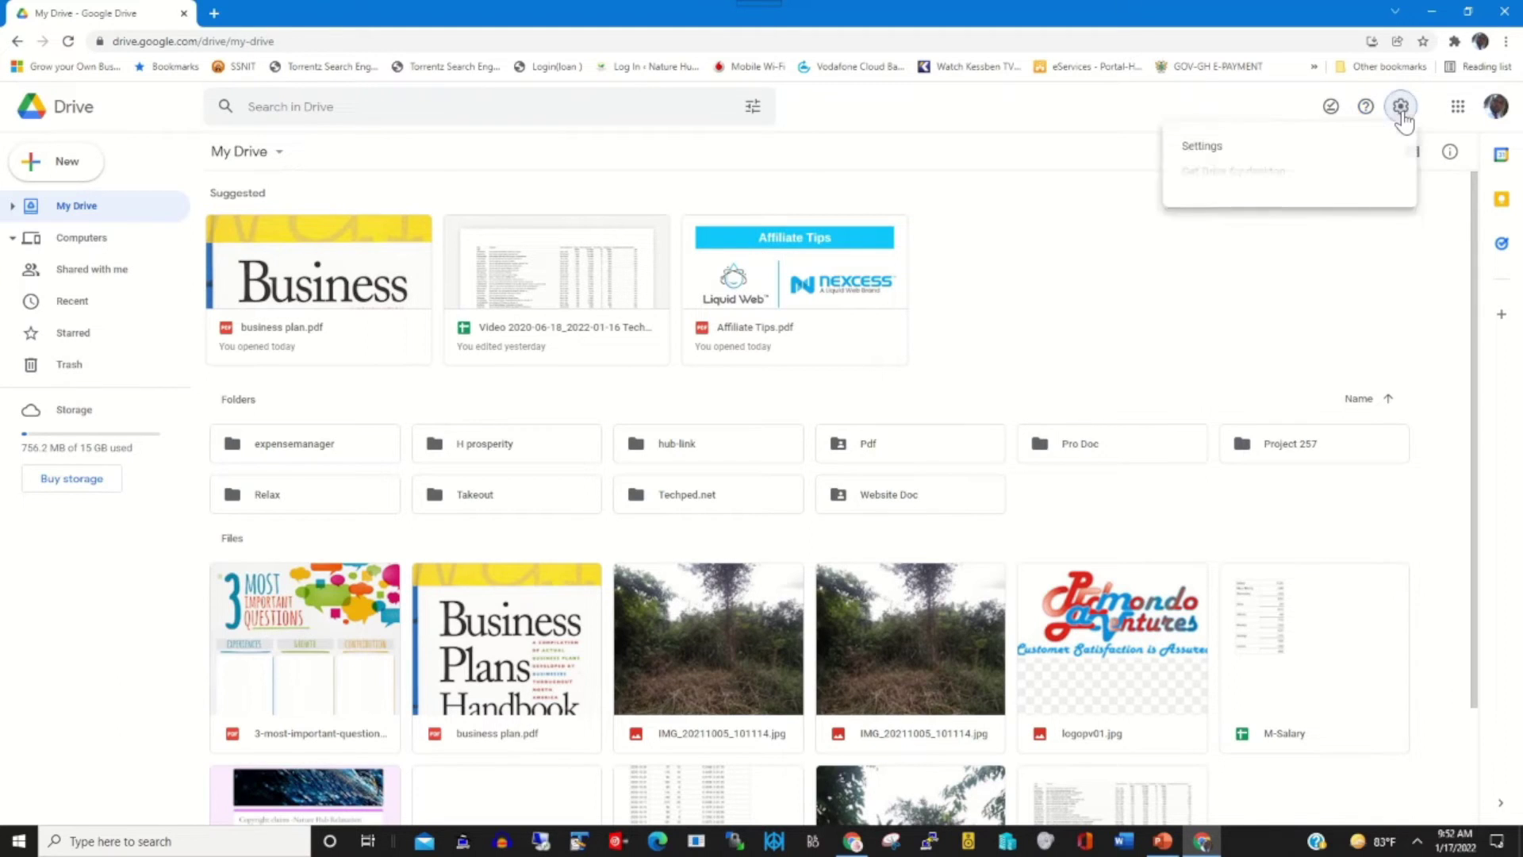
pyautogui.click(1203, 148)
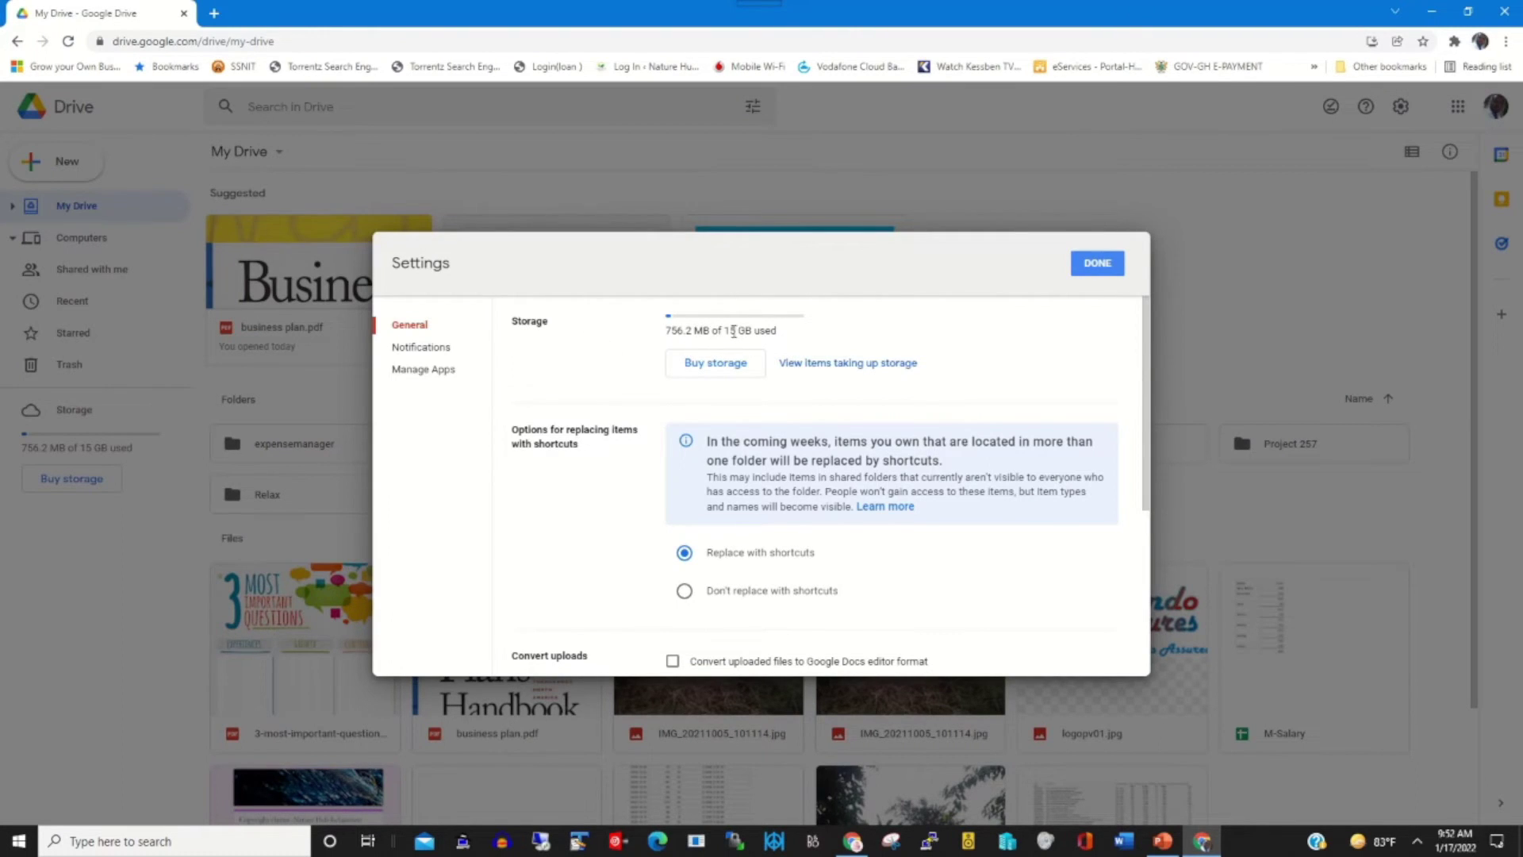
pyautogui.moveTo(730, 331); pyautogui.dragTo(759, 330)
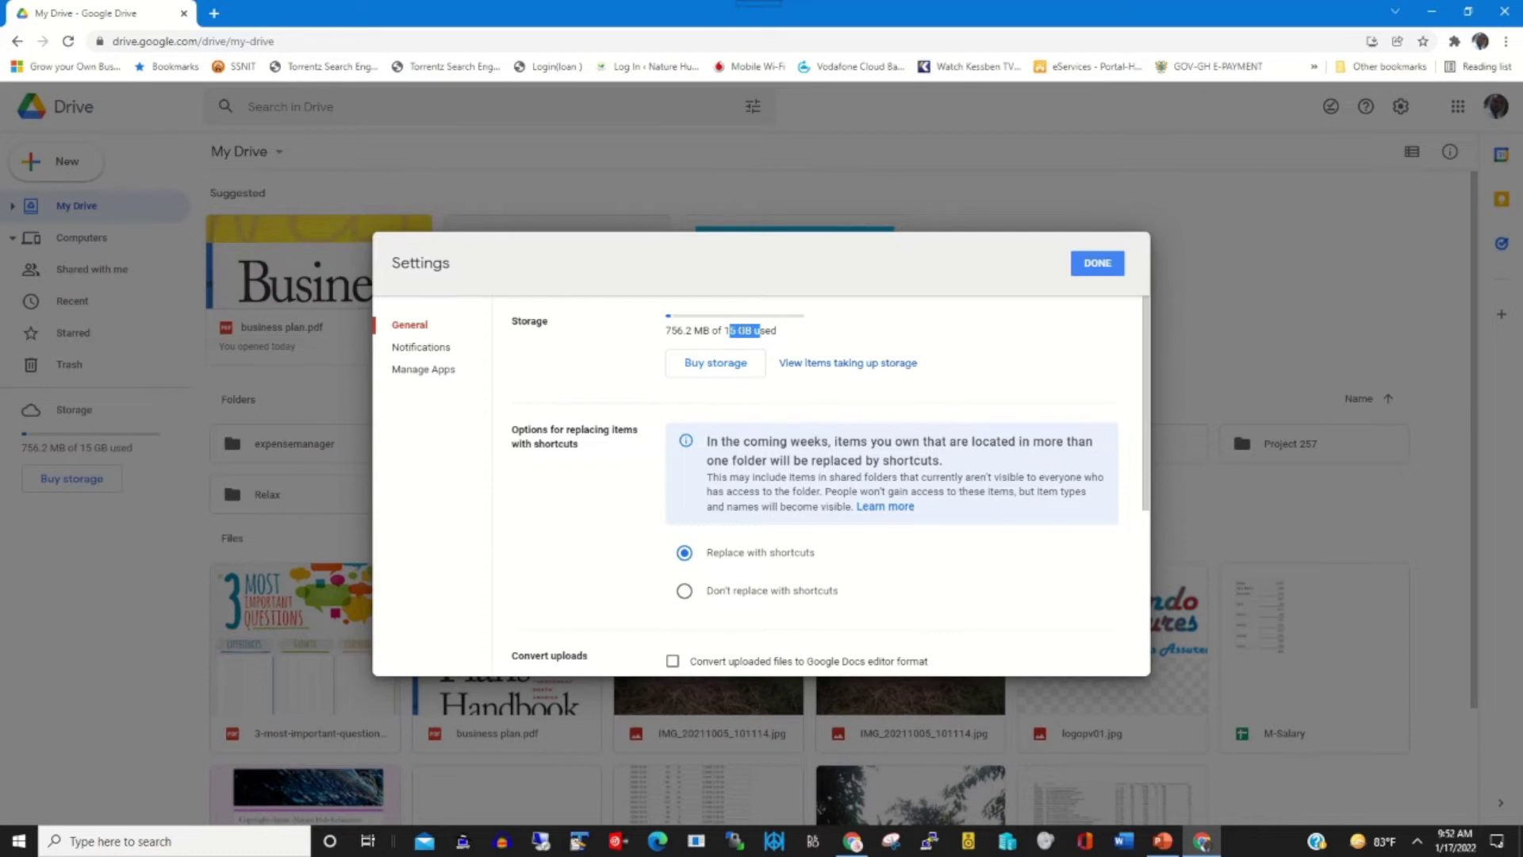
pyautogui.click(723, 370)
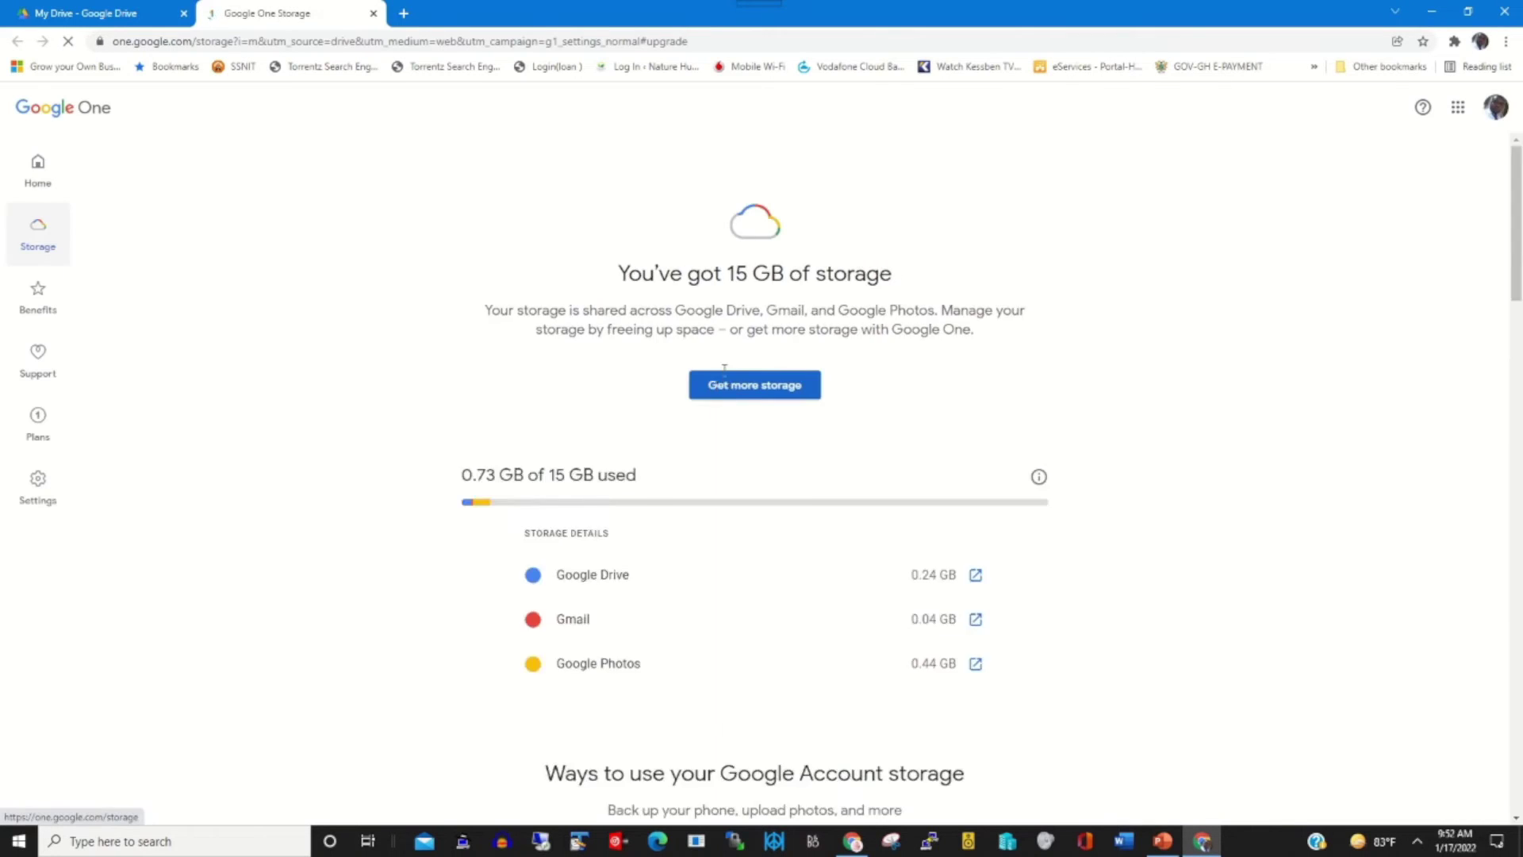
pyautogui.click(372, 13)
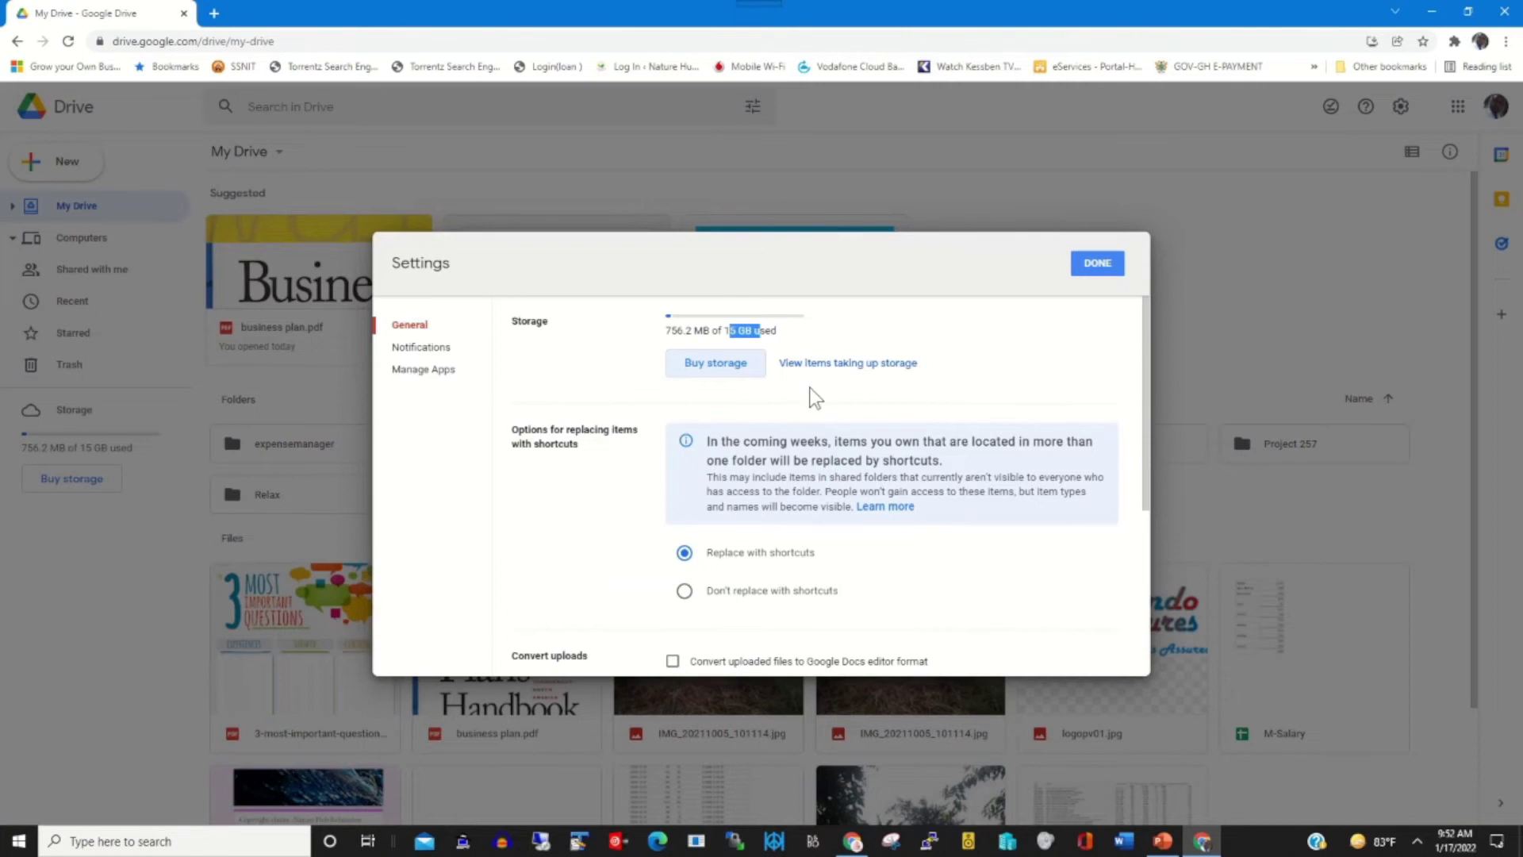
pyautogui.click(825, 368)
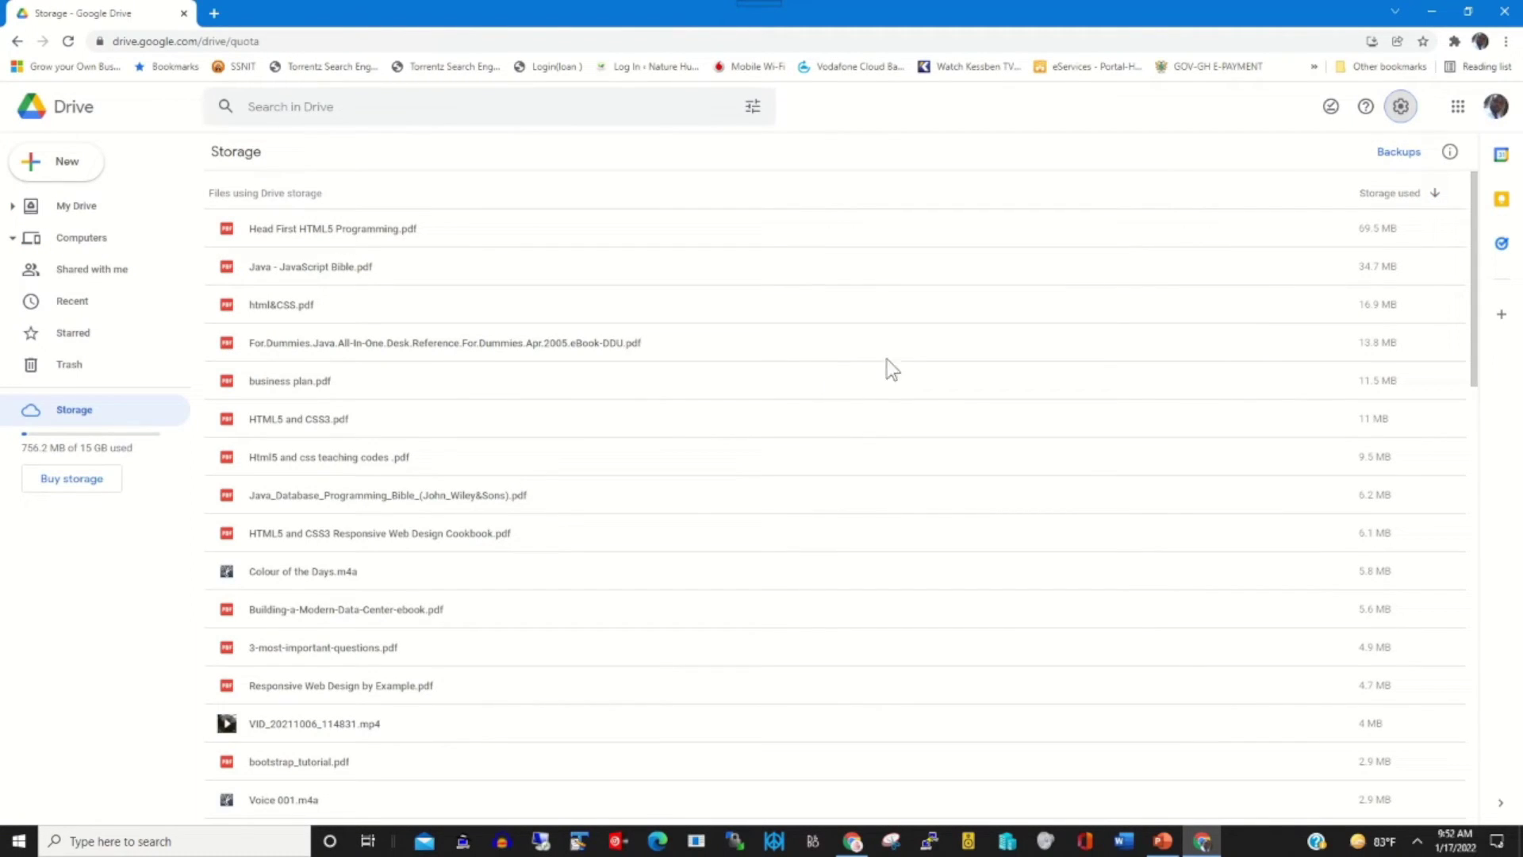
# - Turn off suggested files for My Drive in the general settings and check My Drive without them
pyautogui.click(1399, 111)
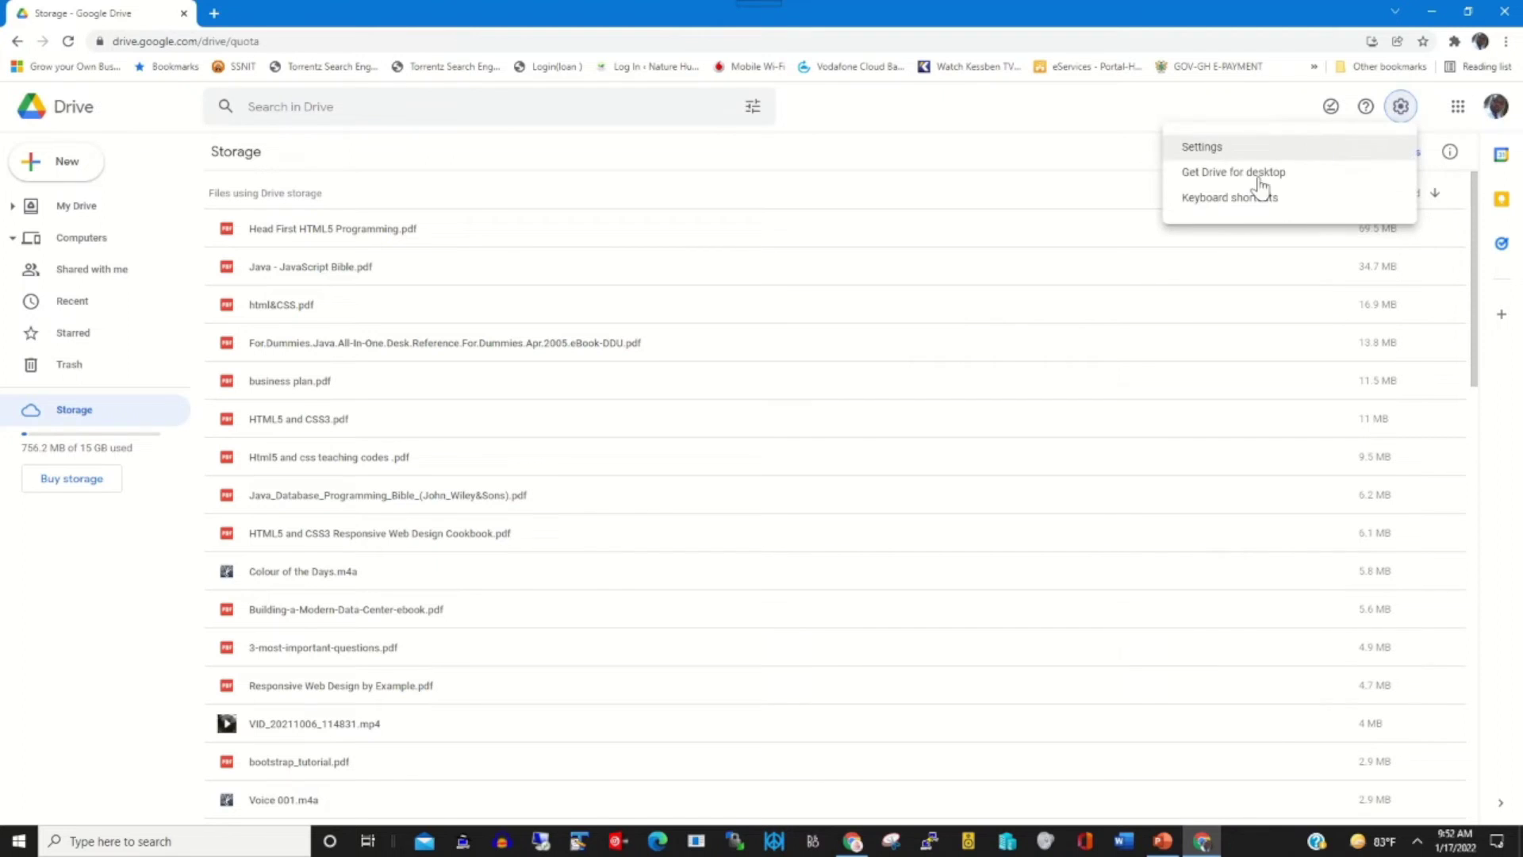
pyautogui.click(1203, 149)
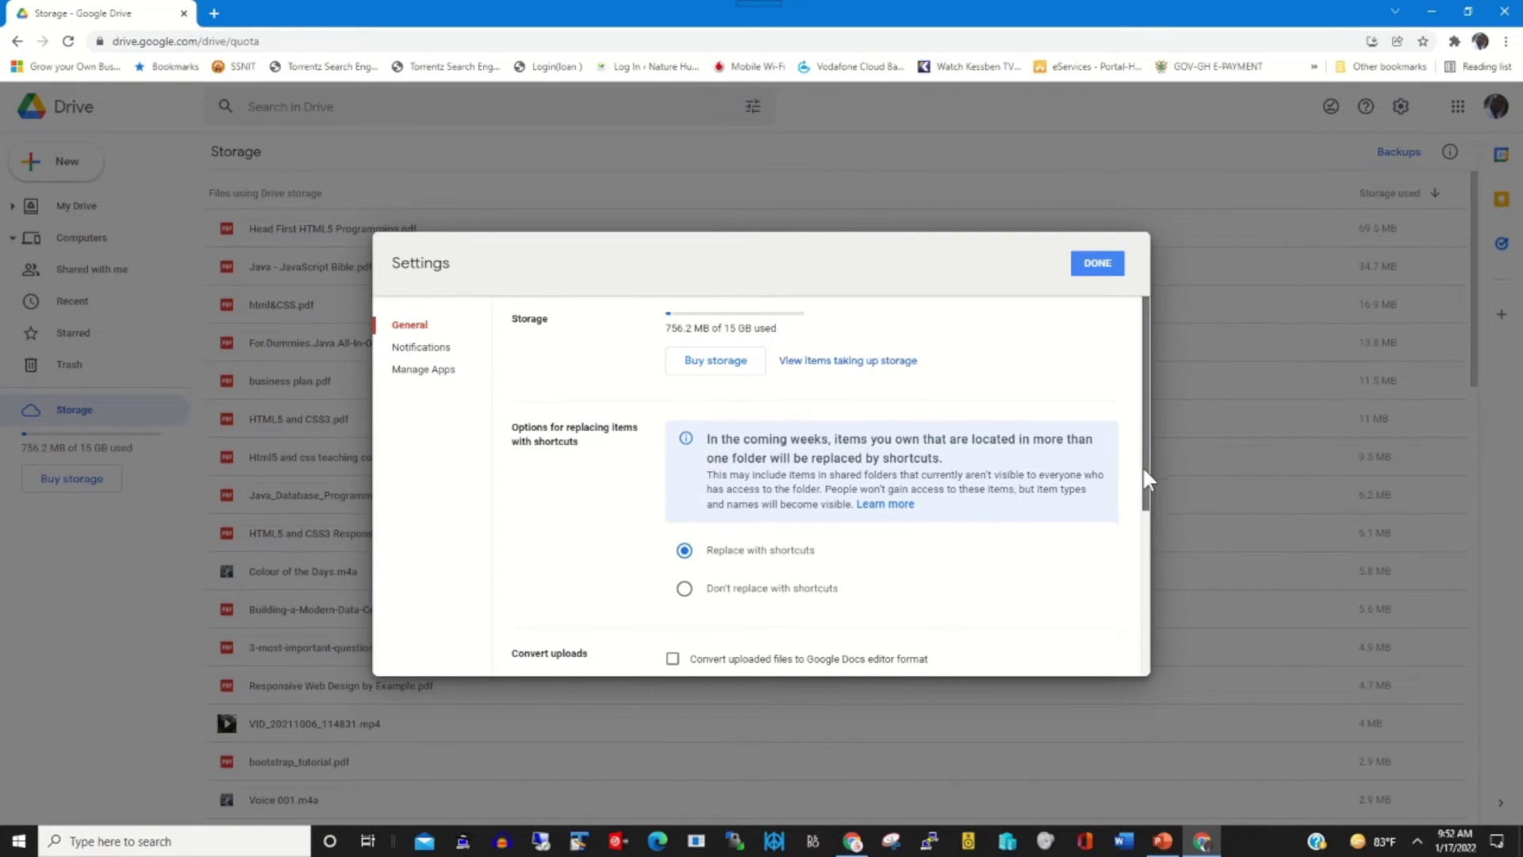
pyautogui.moveTo(1142, 465); pyautogui.dragTo(1118, 581)
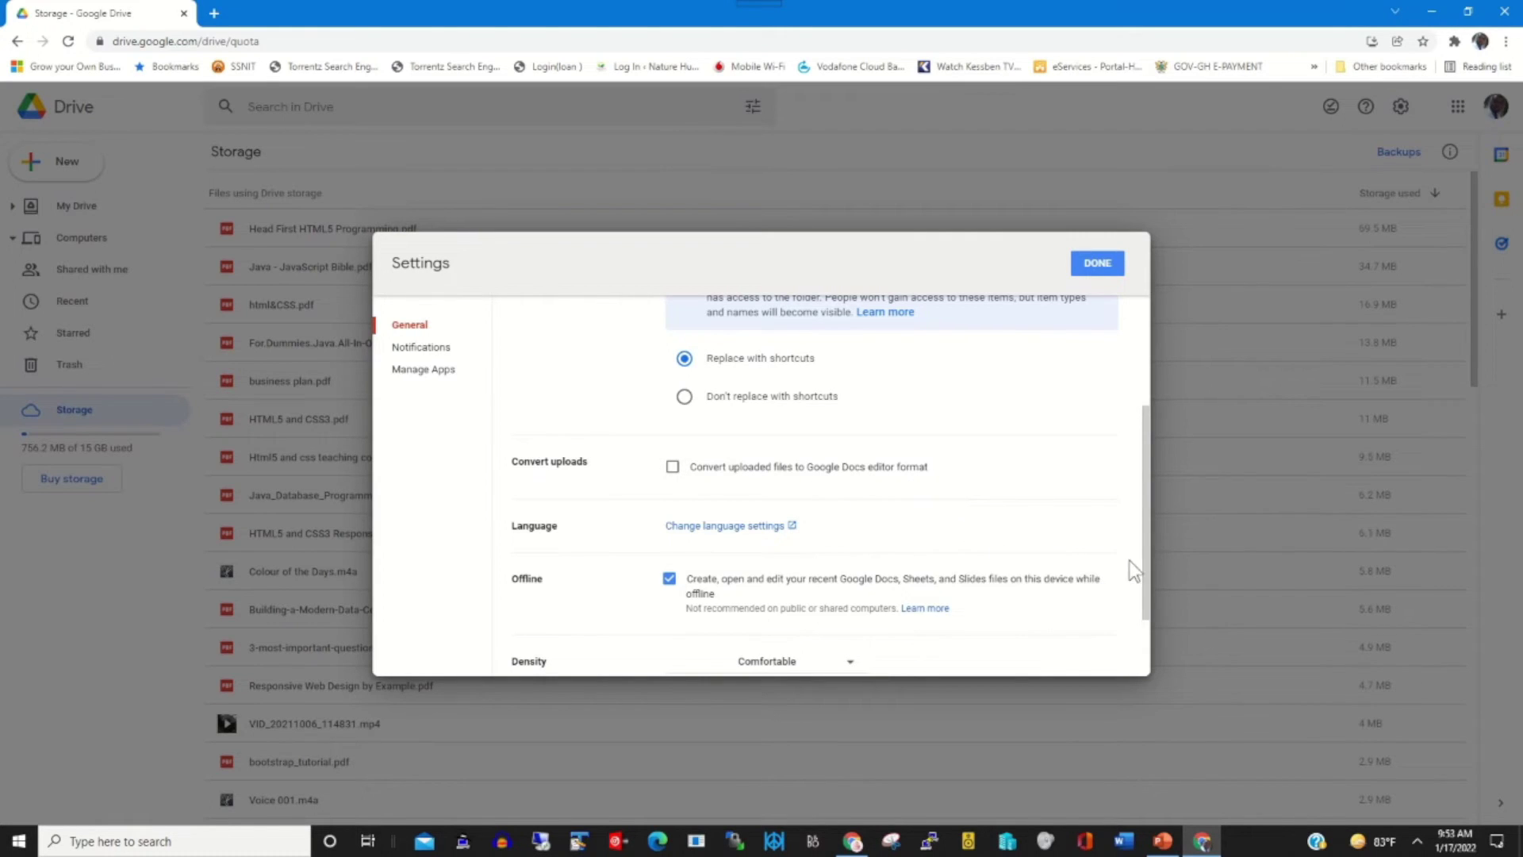
pyautogui.moveTo(1145, 564); pyautogui.dragTo(1142, 635)
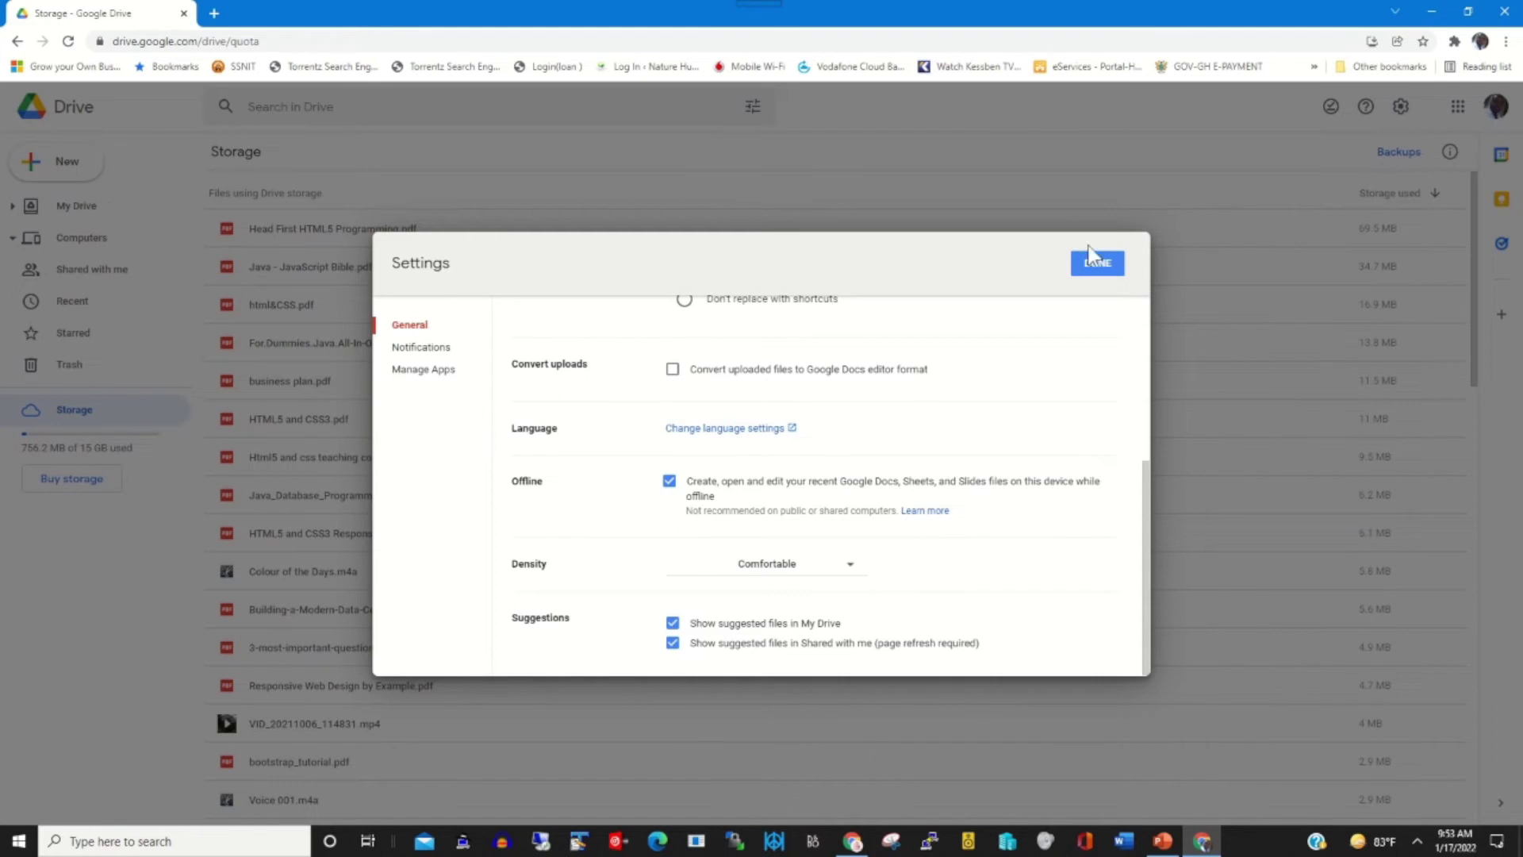
pyautogui.click(673, 624)
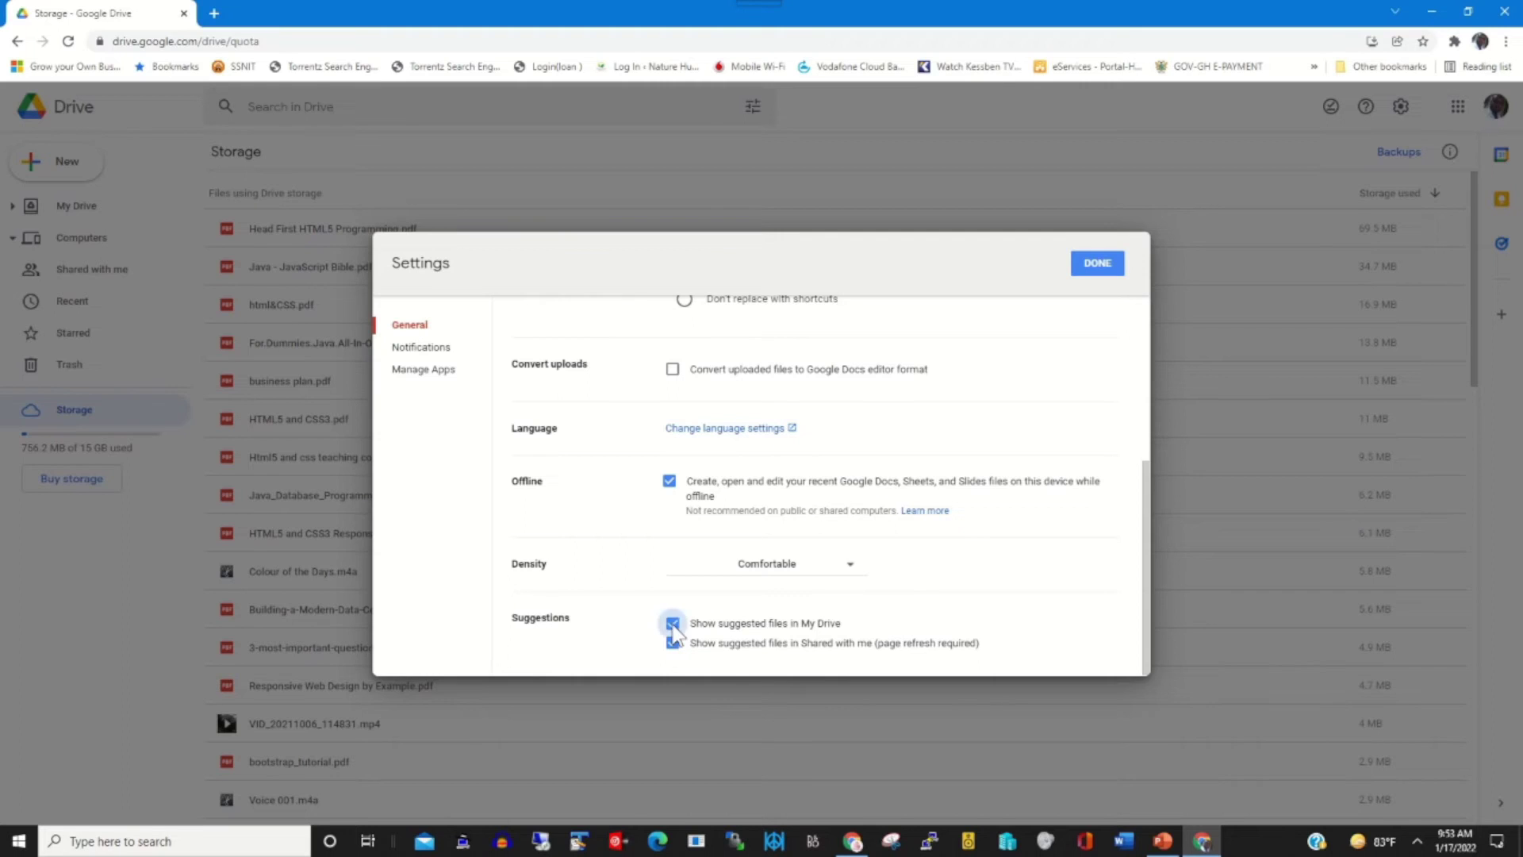
pyautogui.click(1098, 263)
pyautogui.click(82, 208)
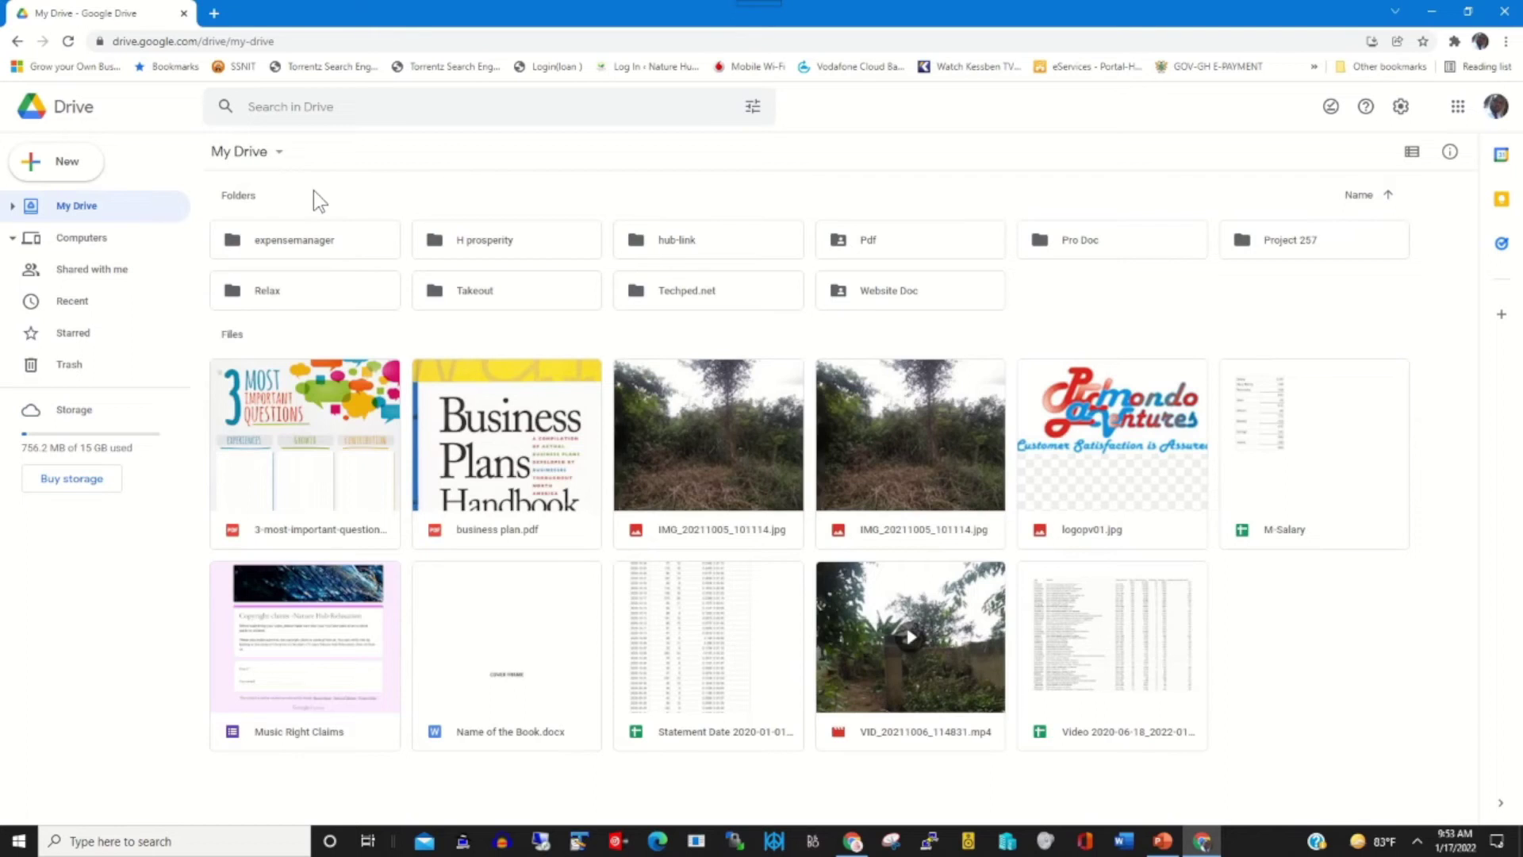
# - Turn suggested files for My Drive back on in the general settings and close the settings
pyautogui.click(1400, 105)
pyautogui.click(1221, 157)
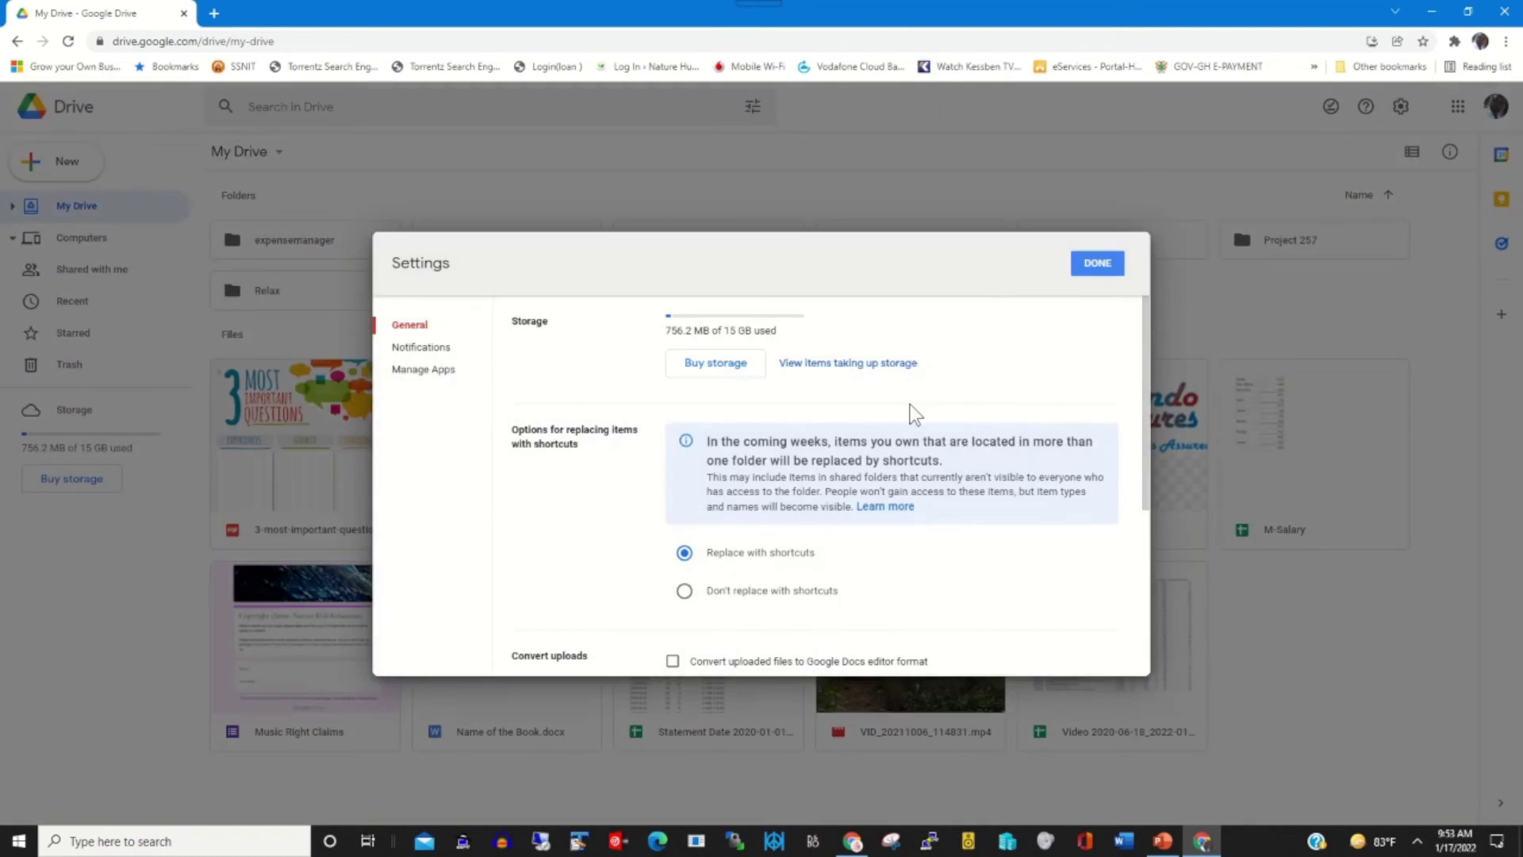
pyautogui.moveTo(1146, 506); pyautogui.dragTo(1131, 675)
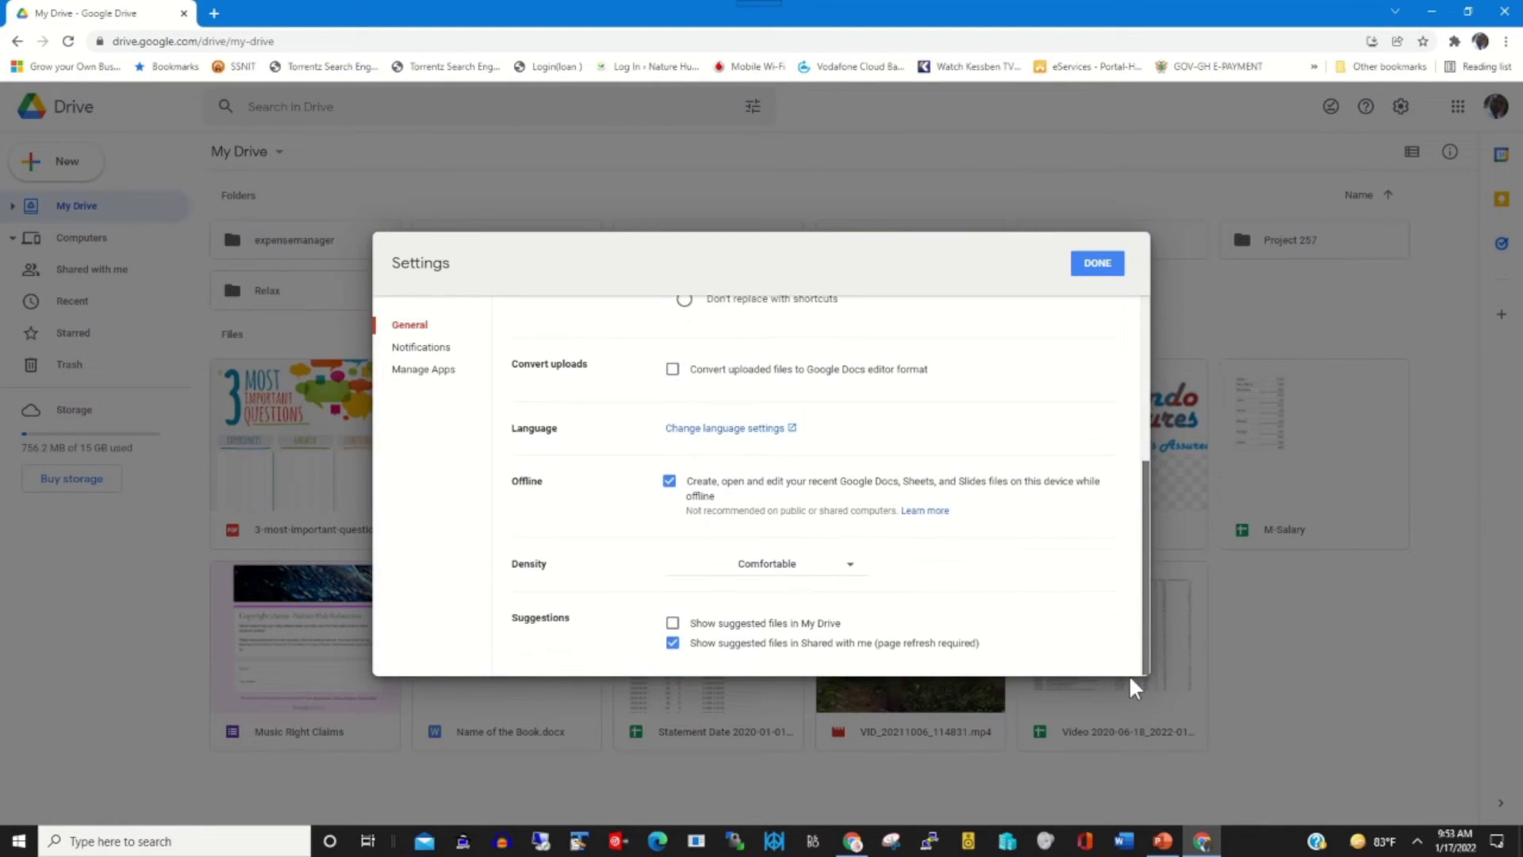
pyautogui.click(672, 623)
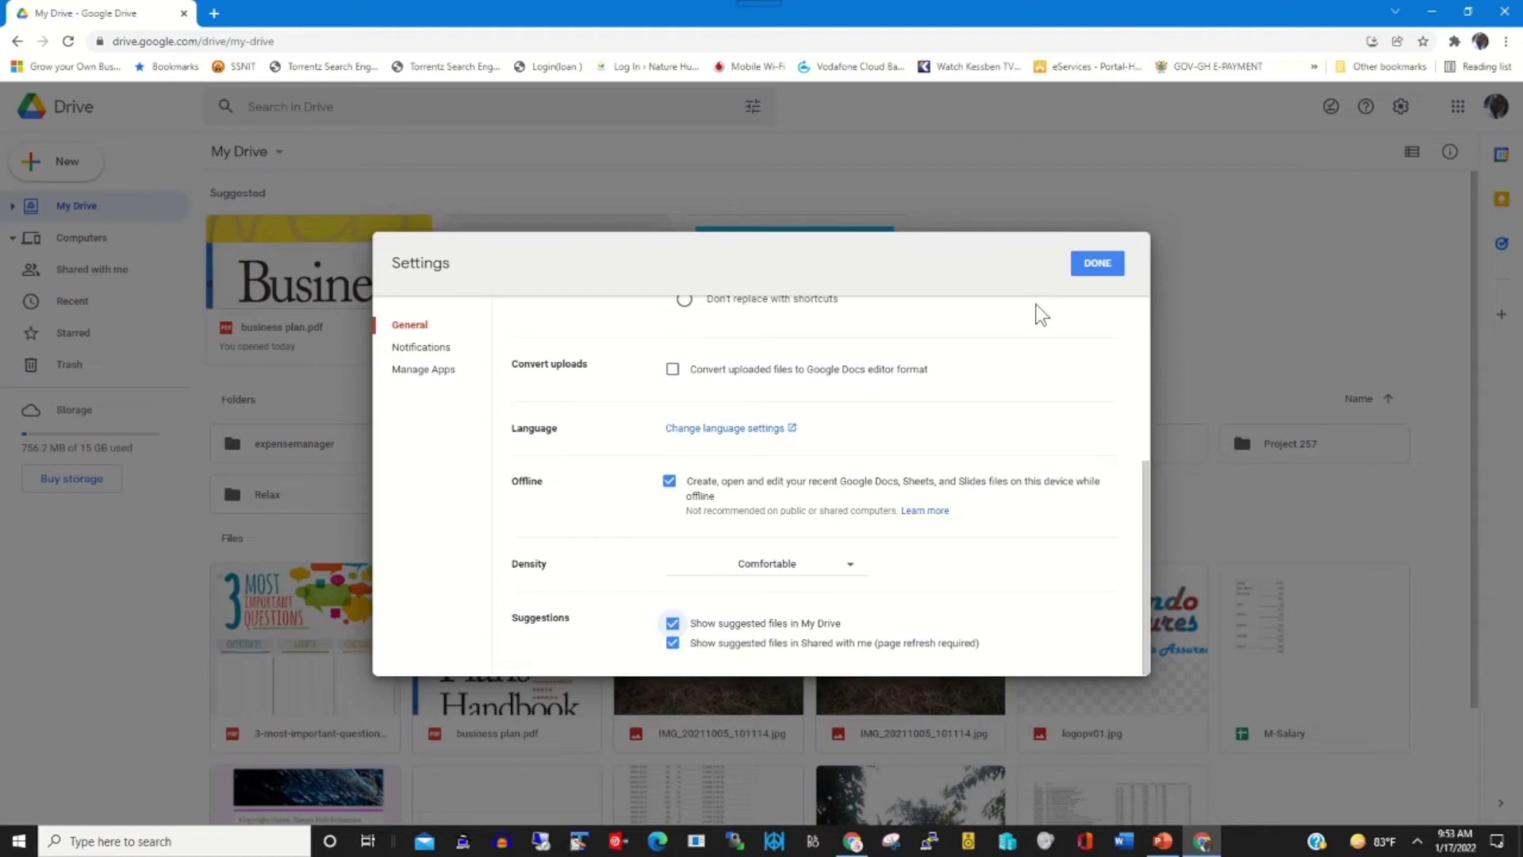
pyautogui.click(1097, 264)
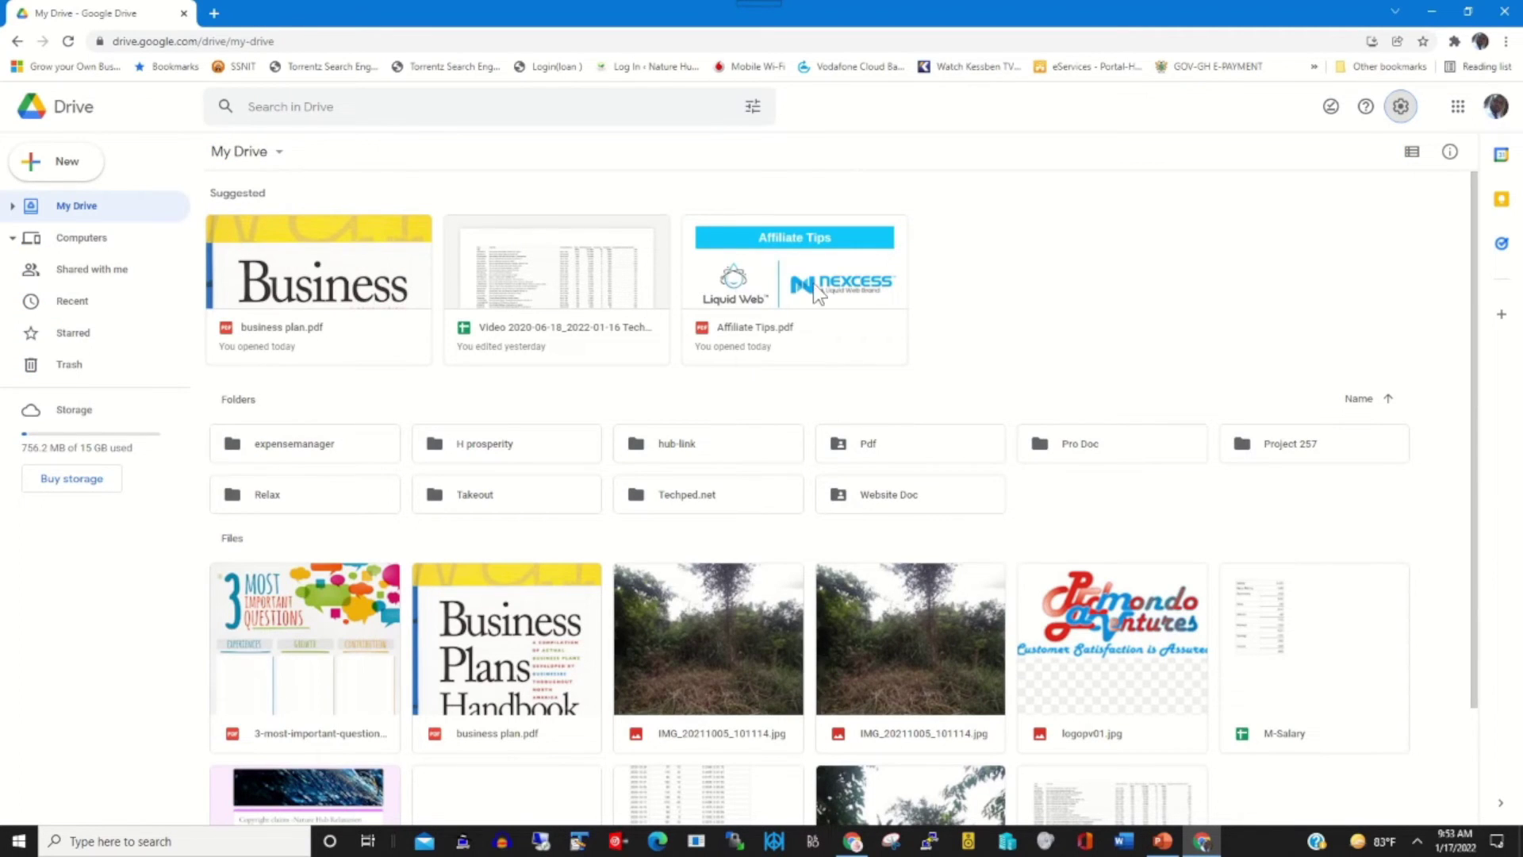
# - Reopen the Drive settings and review the browser and email notification options
pyautogui.click(1401, 110)
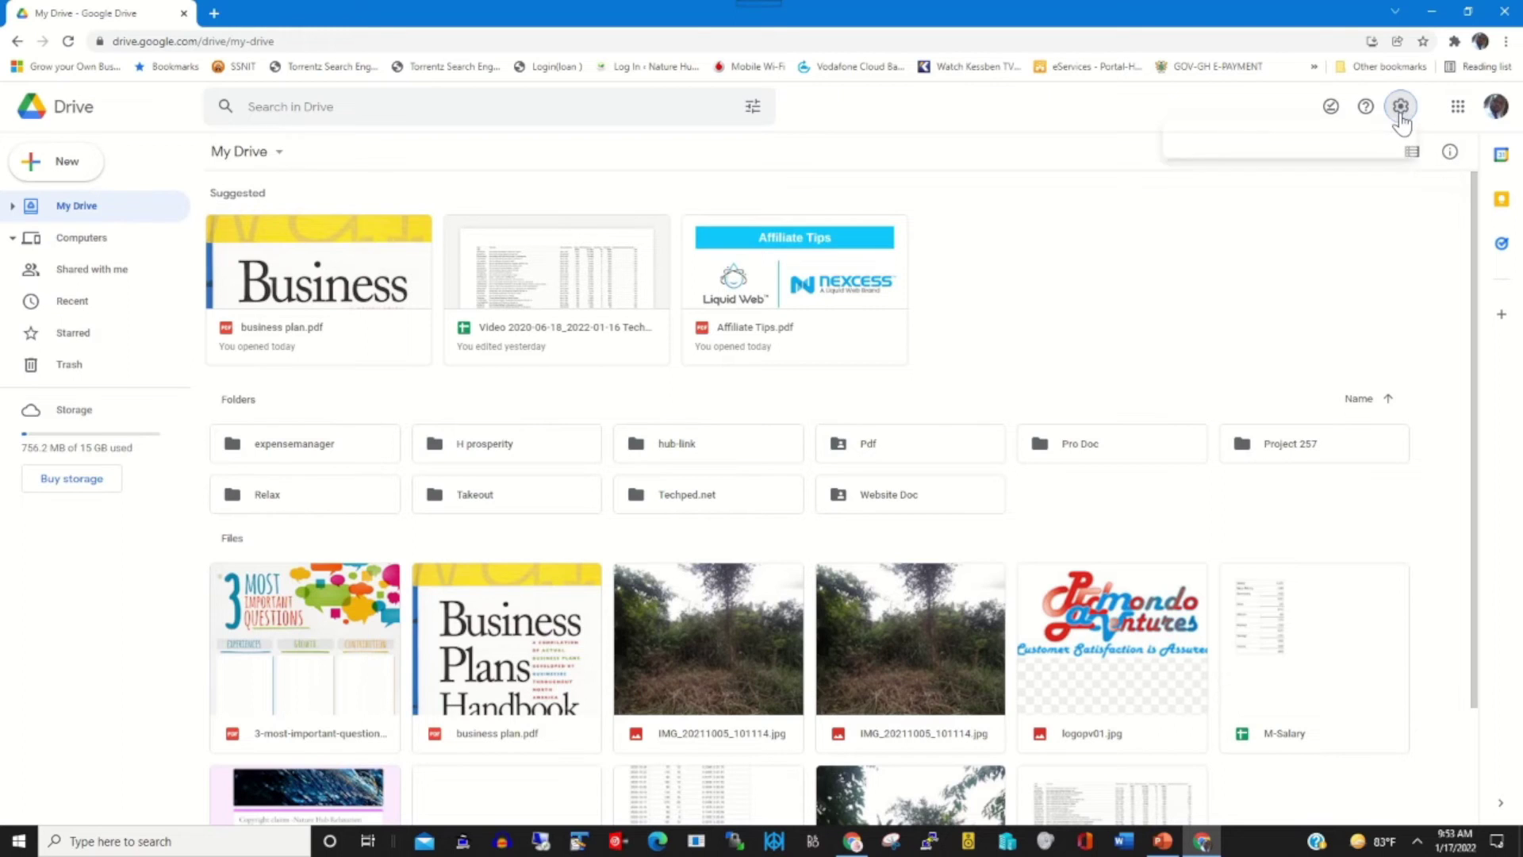
pyautogui.click(1221, 147)
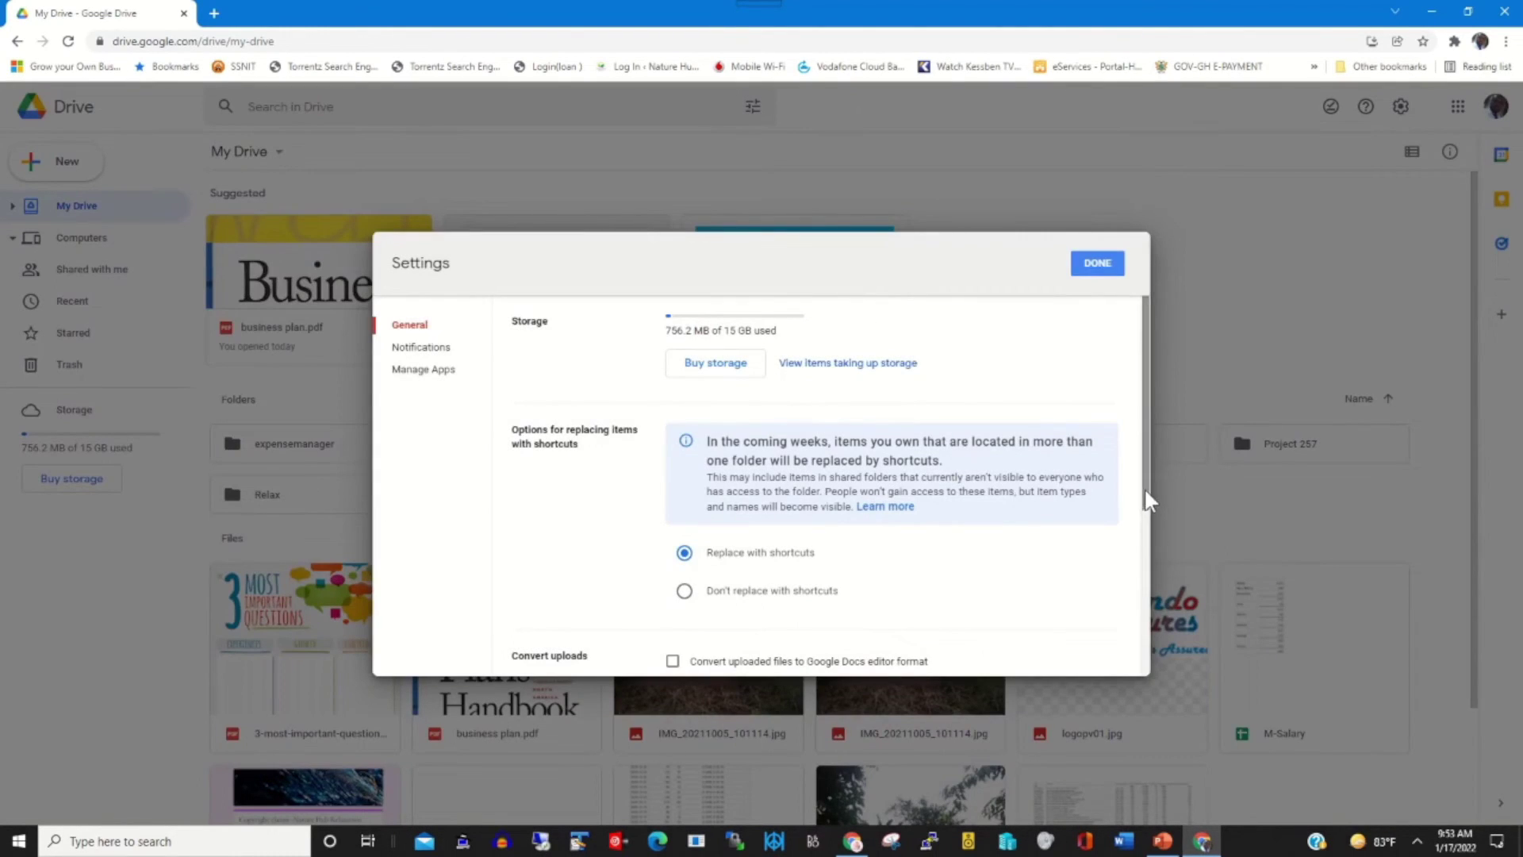
pyautogui.moveTo(1144, 487); pyautogui.dragTo(1144, 669)
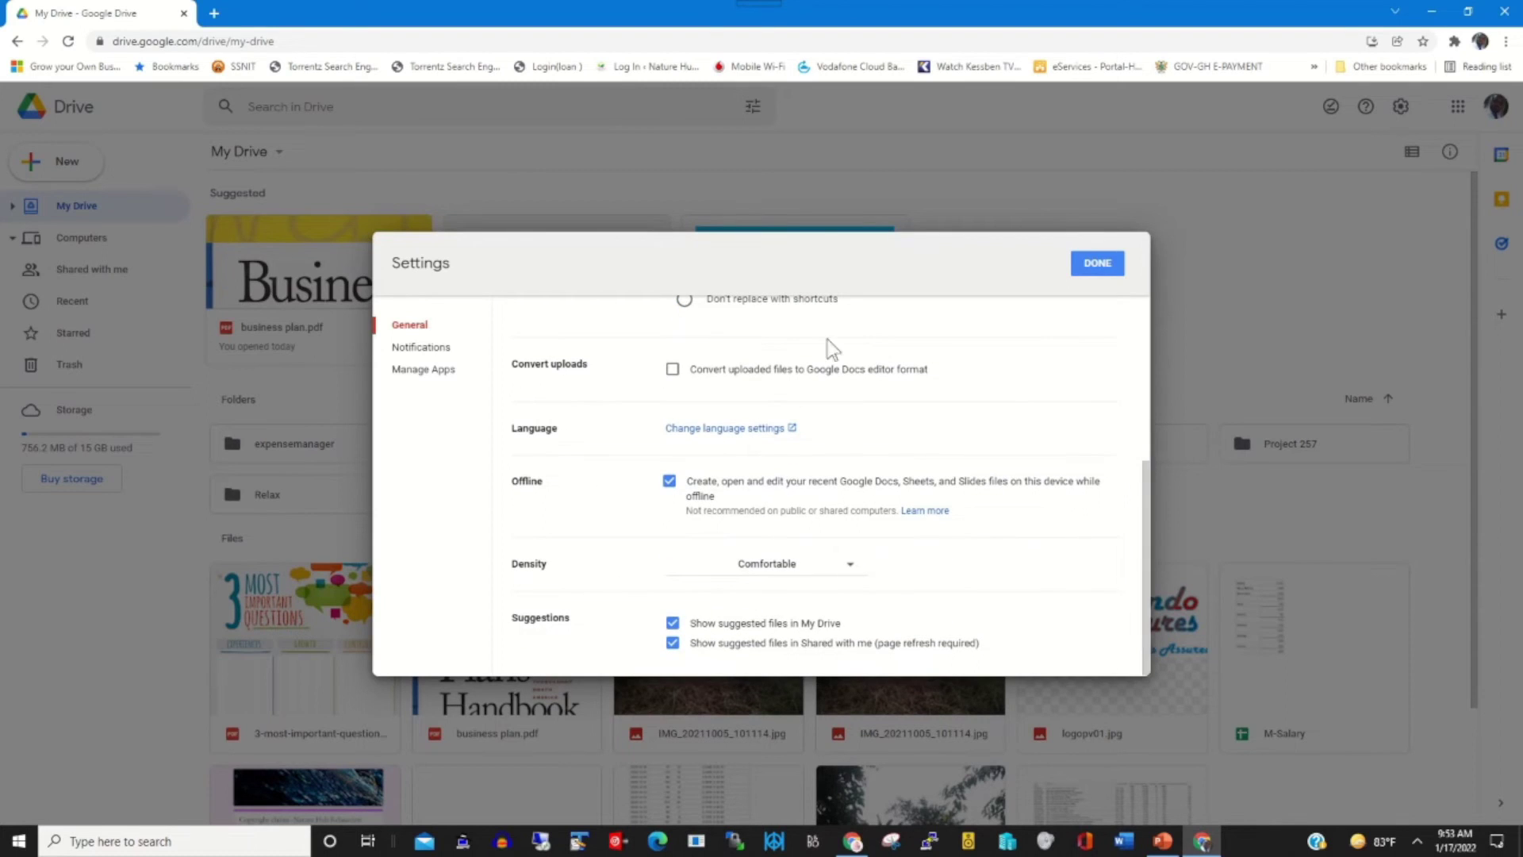
pyautogui.click(415, 349)
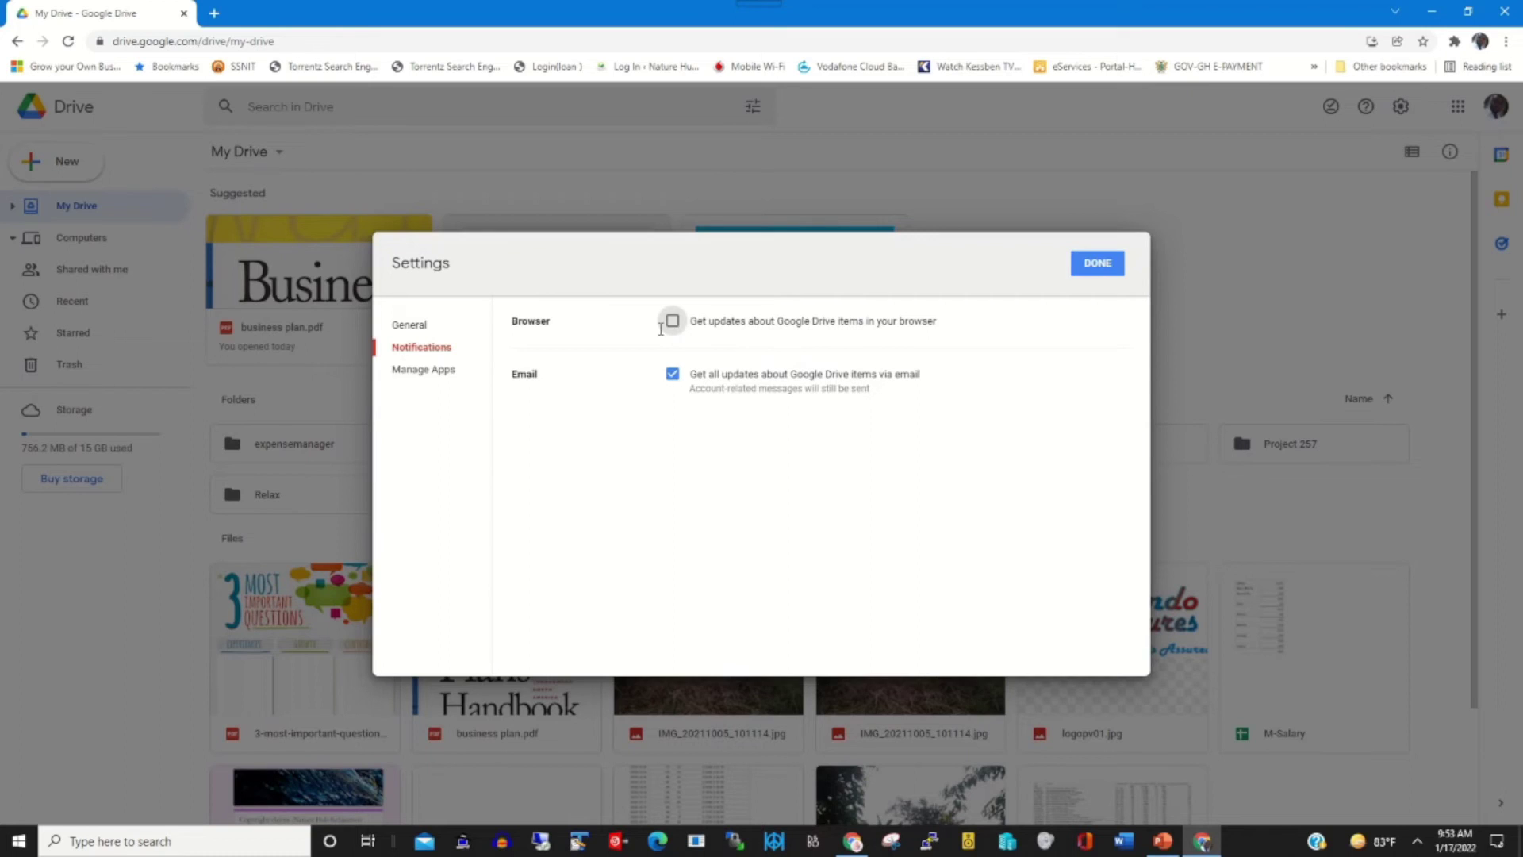
# - Examine the apps connected to Drive, including the options for Google Apps Script, and close the settings
pyautogui.click(413, 381)
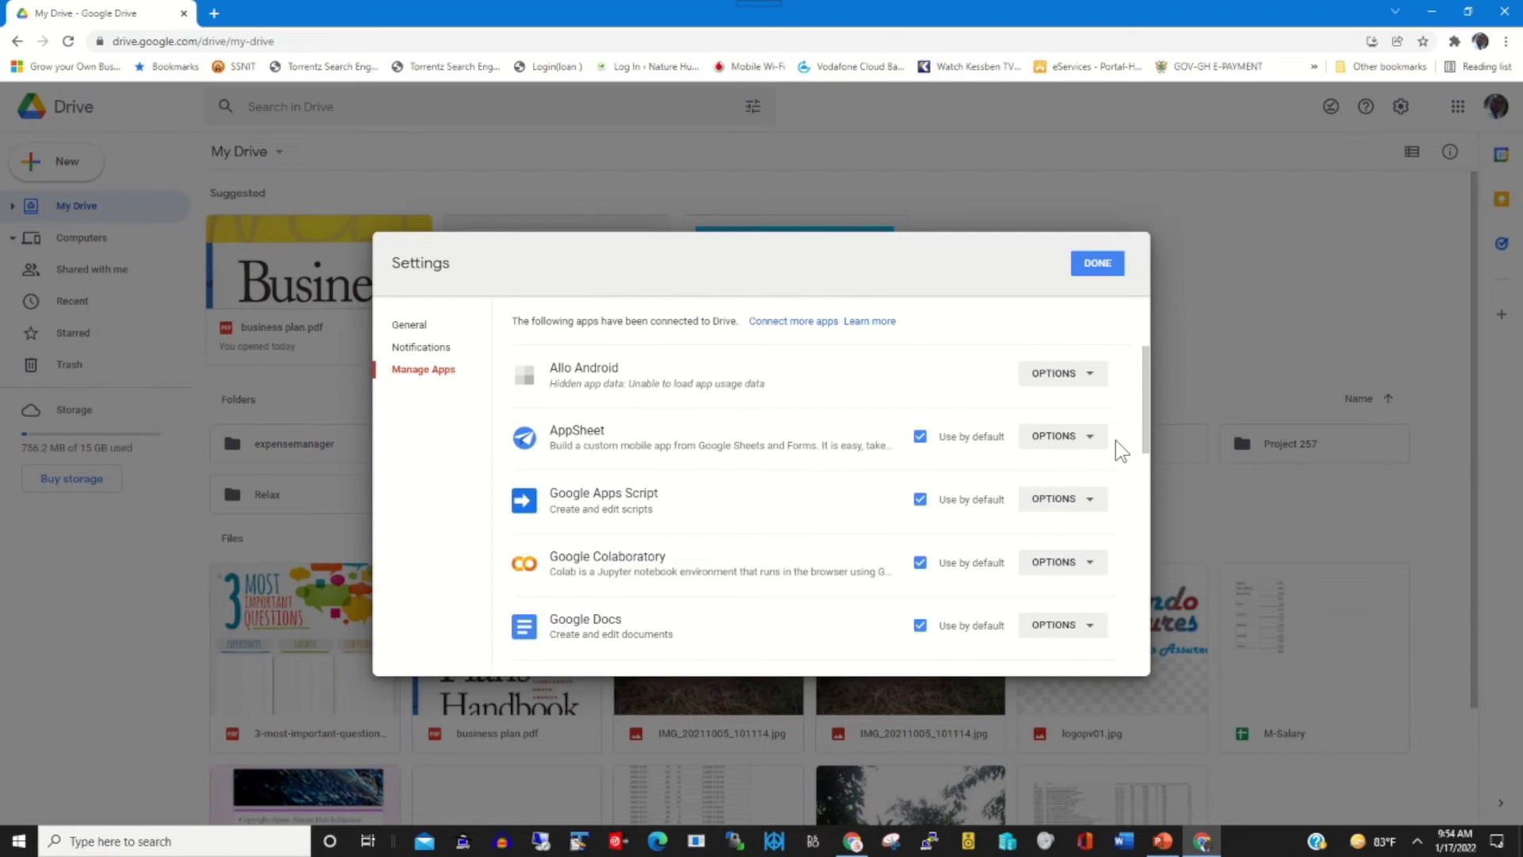
pyautogui.moveTo(1143, 406)
pyautogui.mouseDown()
pyautogui.moveTo(1142, 453)
pyautogui.moveTo(1145, 436)
pyautogui.mouseUp()
pyautogui.click(1093, 432)
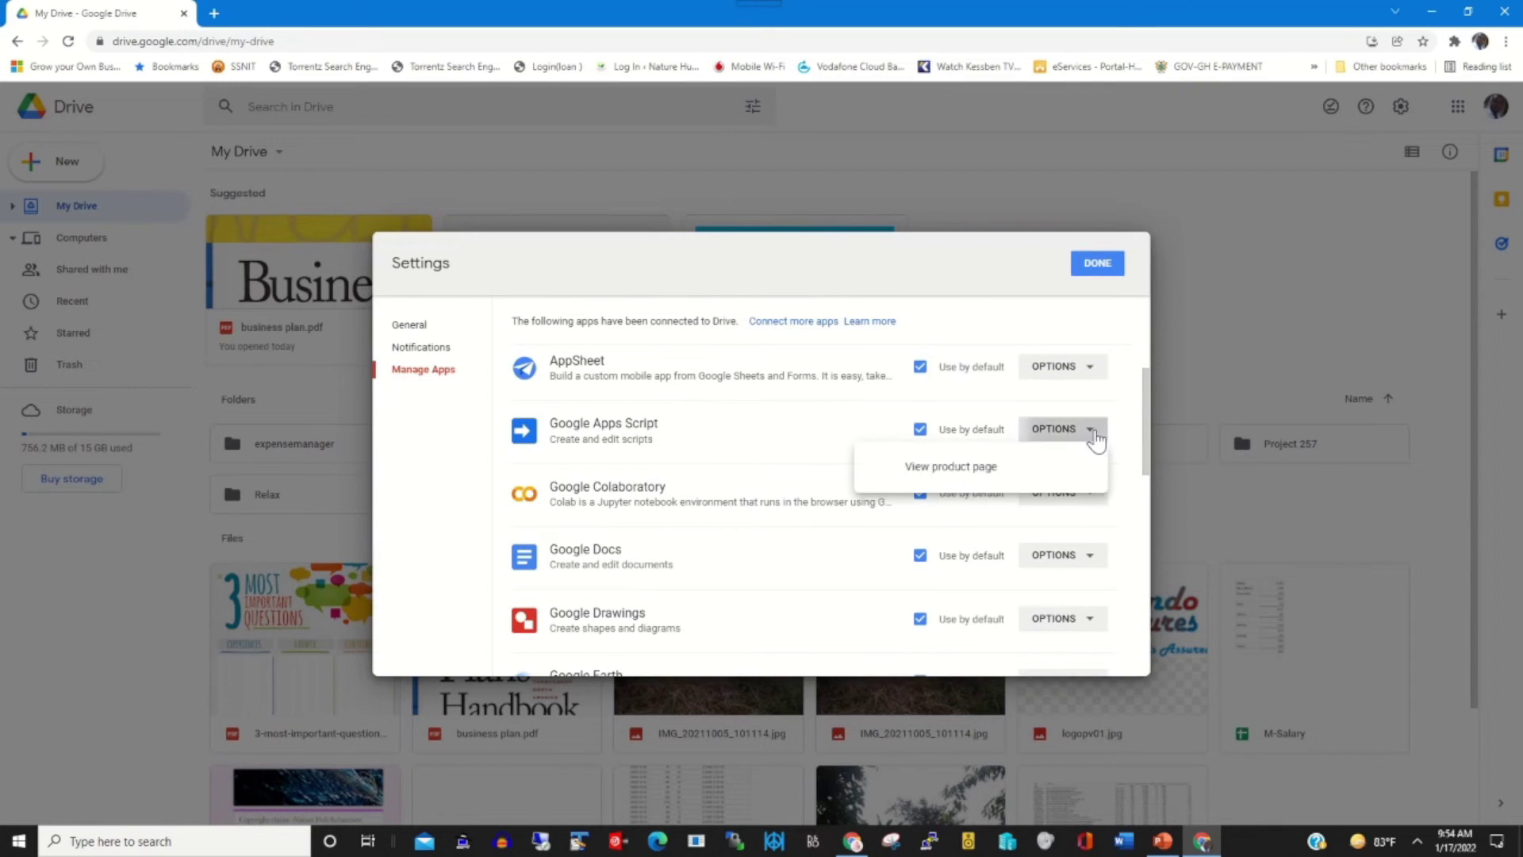
pyautogui.click(400, 464)
pyautogui.moveTo(1147, 412); pyautogui.dragTo(1147, 626)
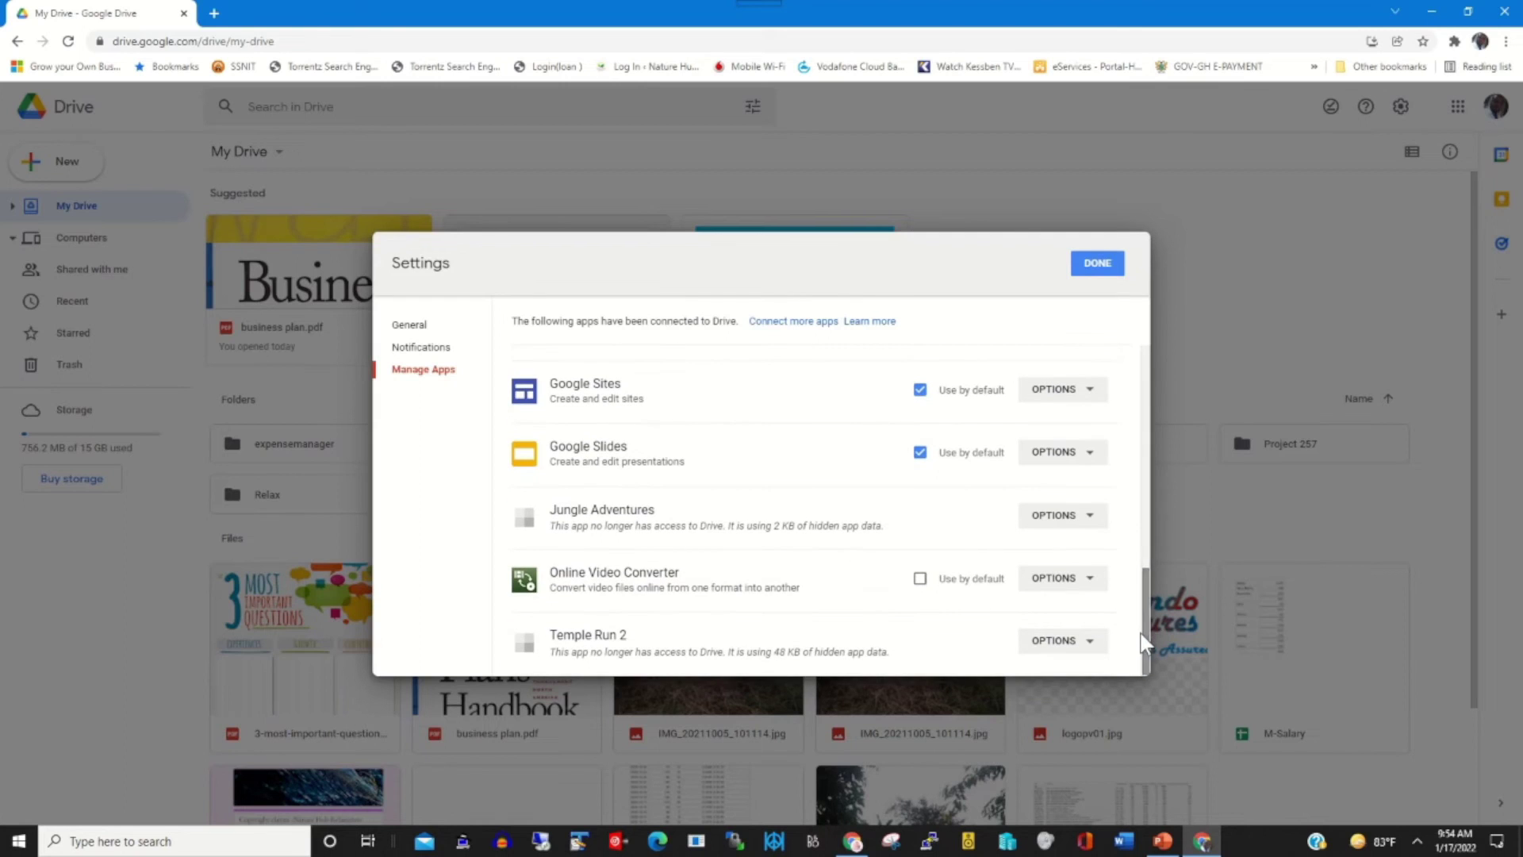
pyautogui.click(1095, 264)
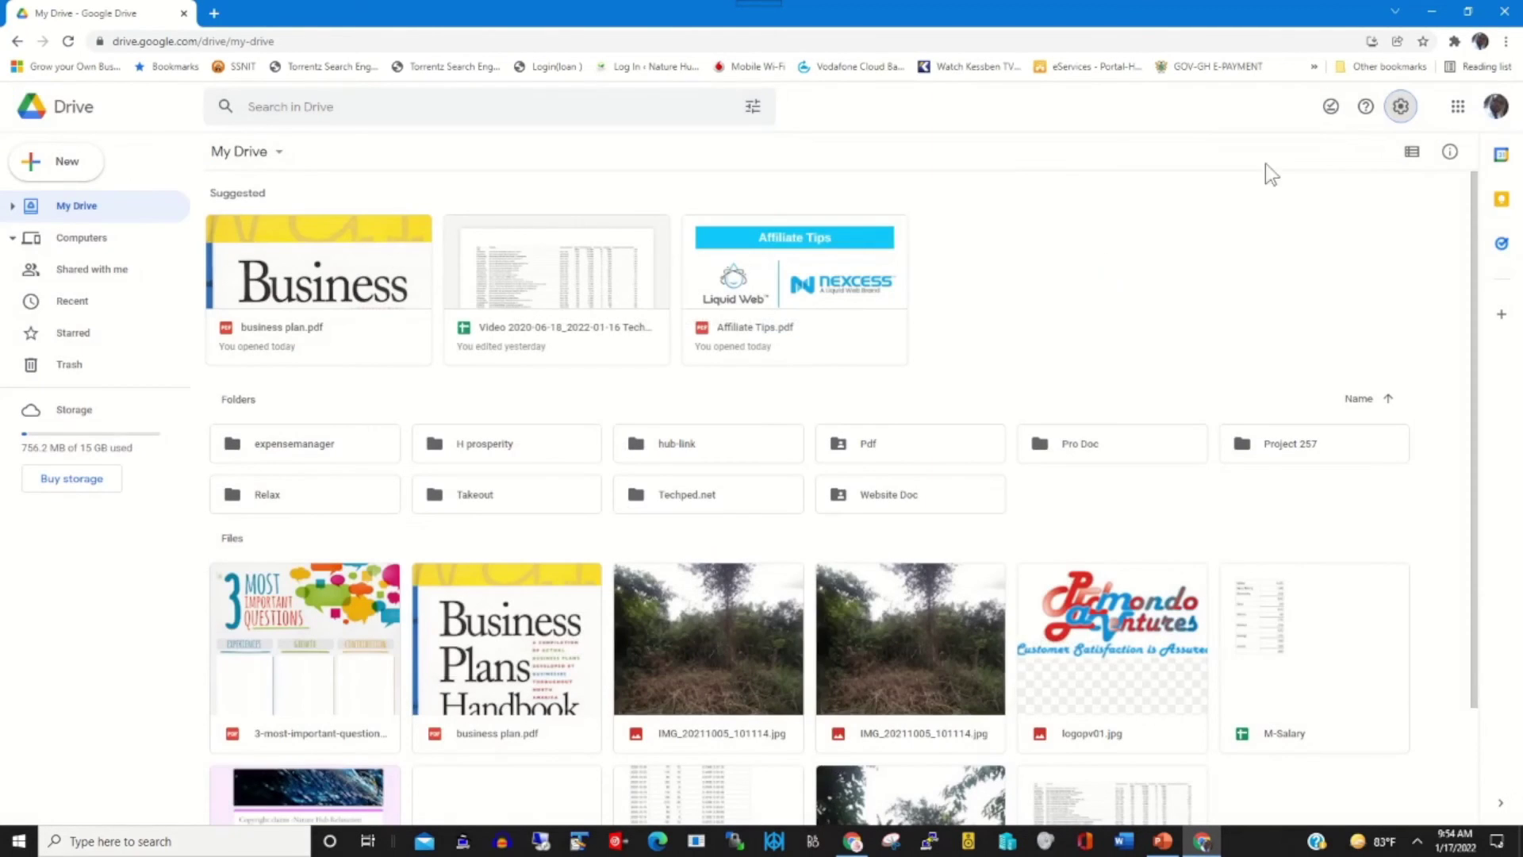
# - Open the download page for Drive for desktop from My Drive
pyautogui.click(1398, 119)
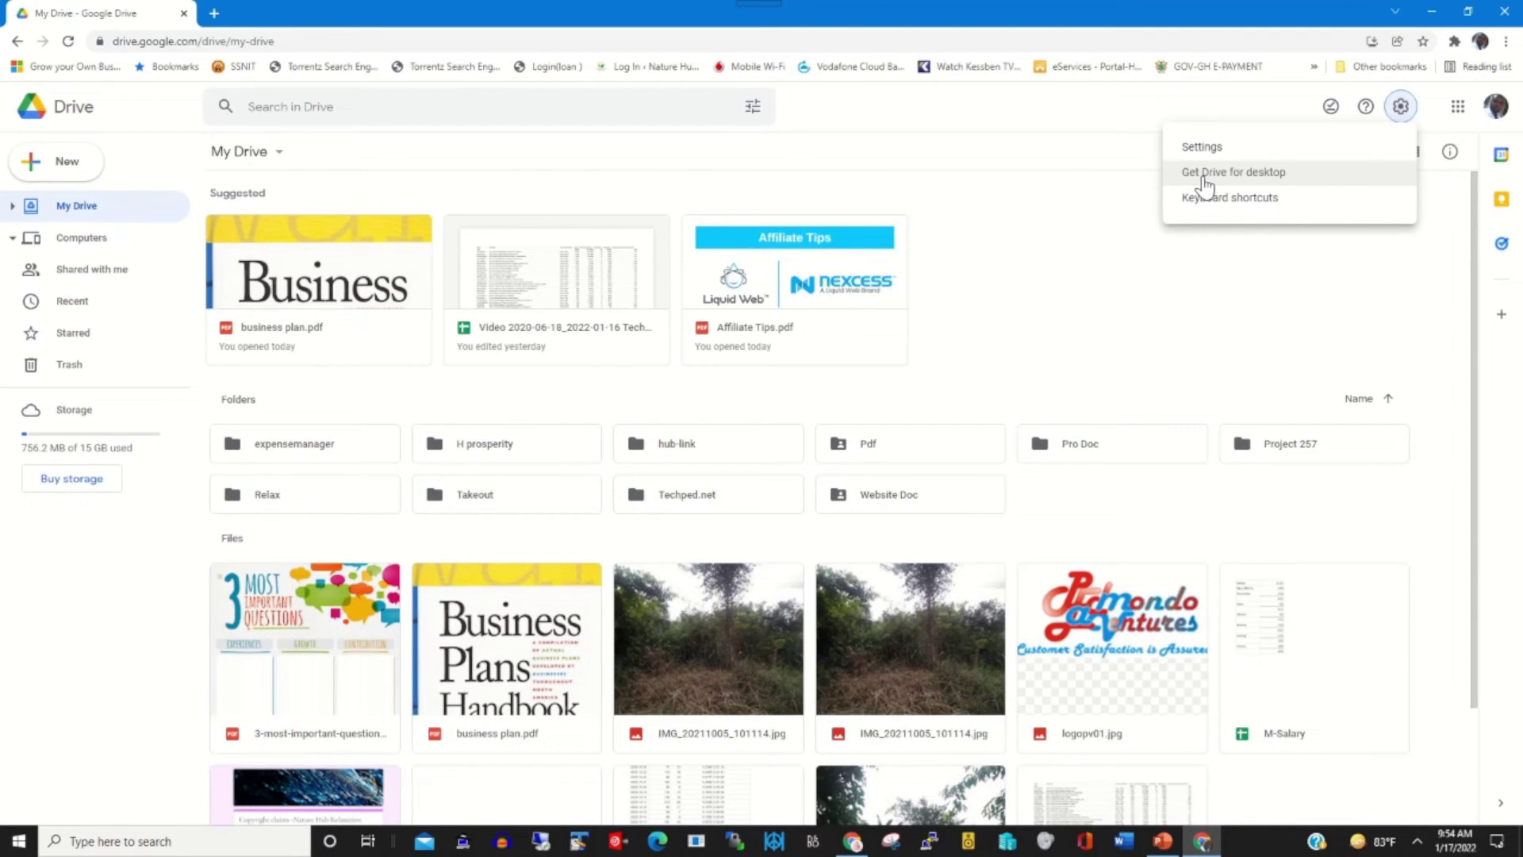
pyautogui.click(1242, 175)
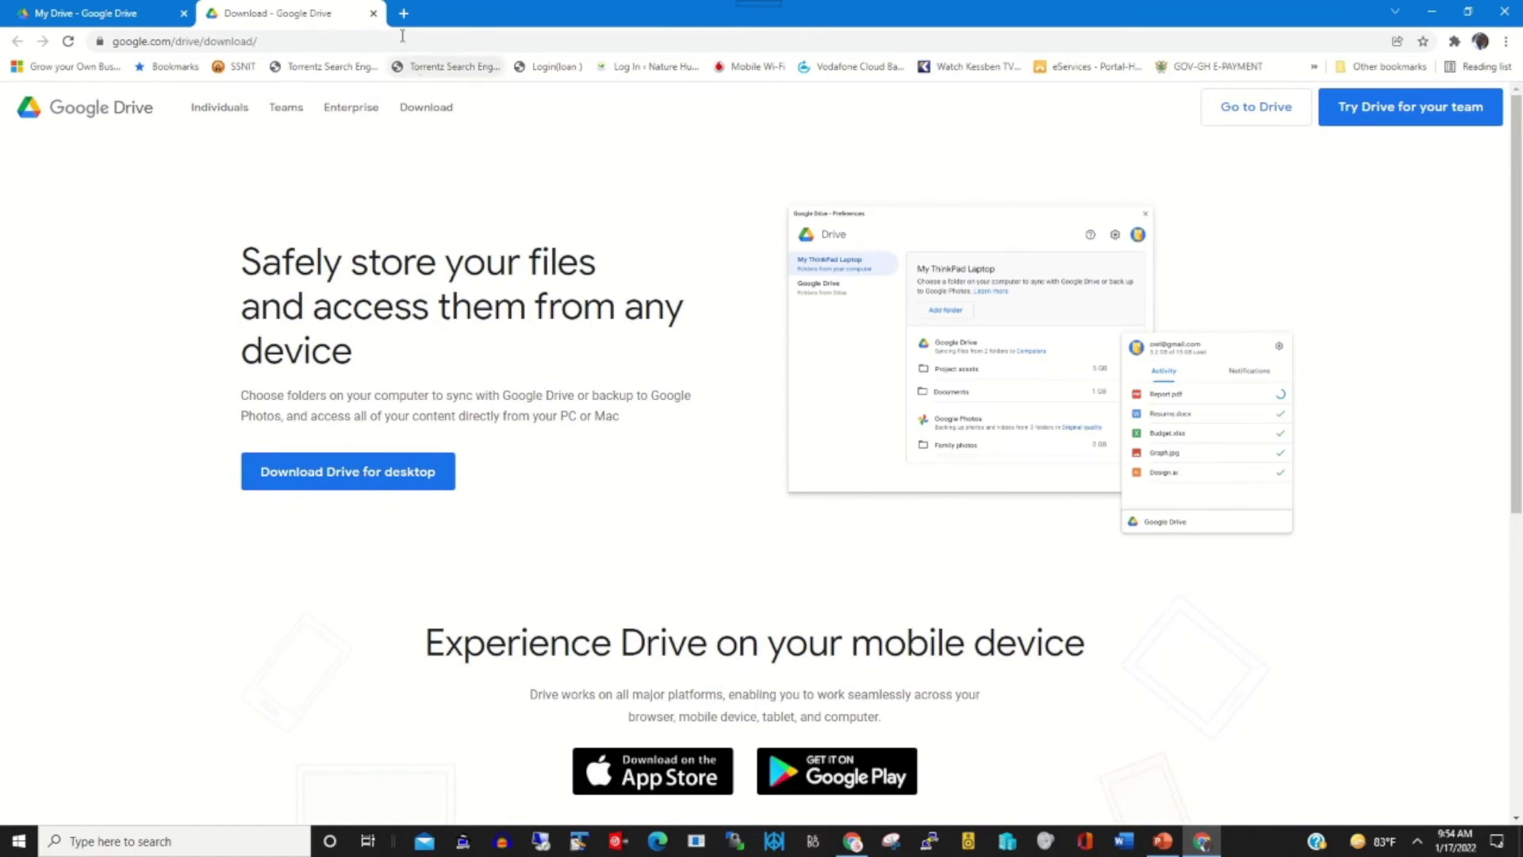
# - Leave the Drive for desktop download page, review the list of Drive keyboard shortcuts, and close it
pyautogui.click(373, 13)
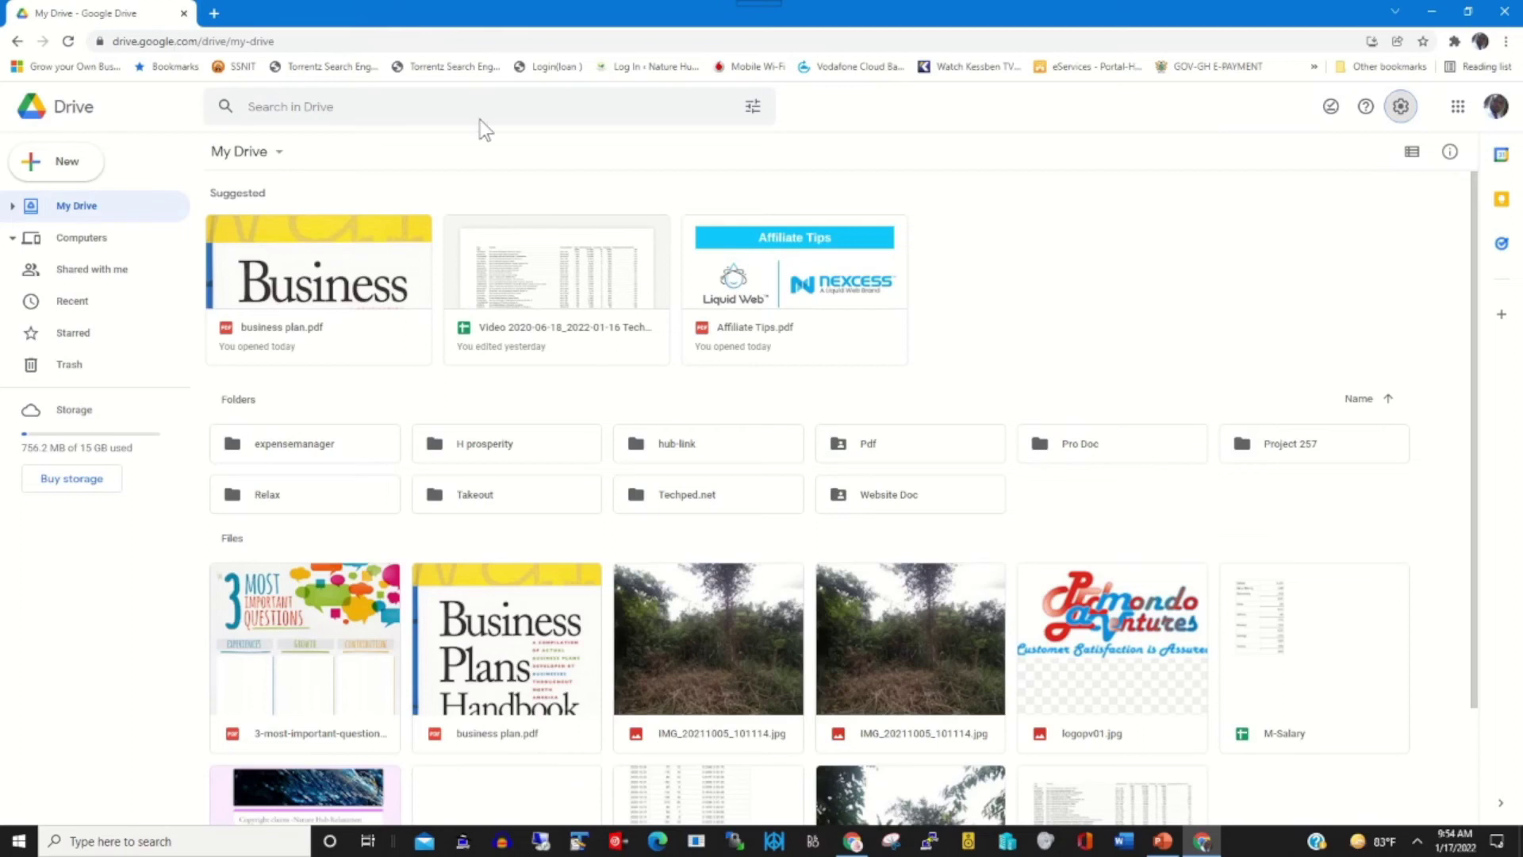
pyautogui.click(1400, 107)
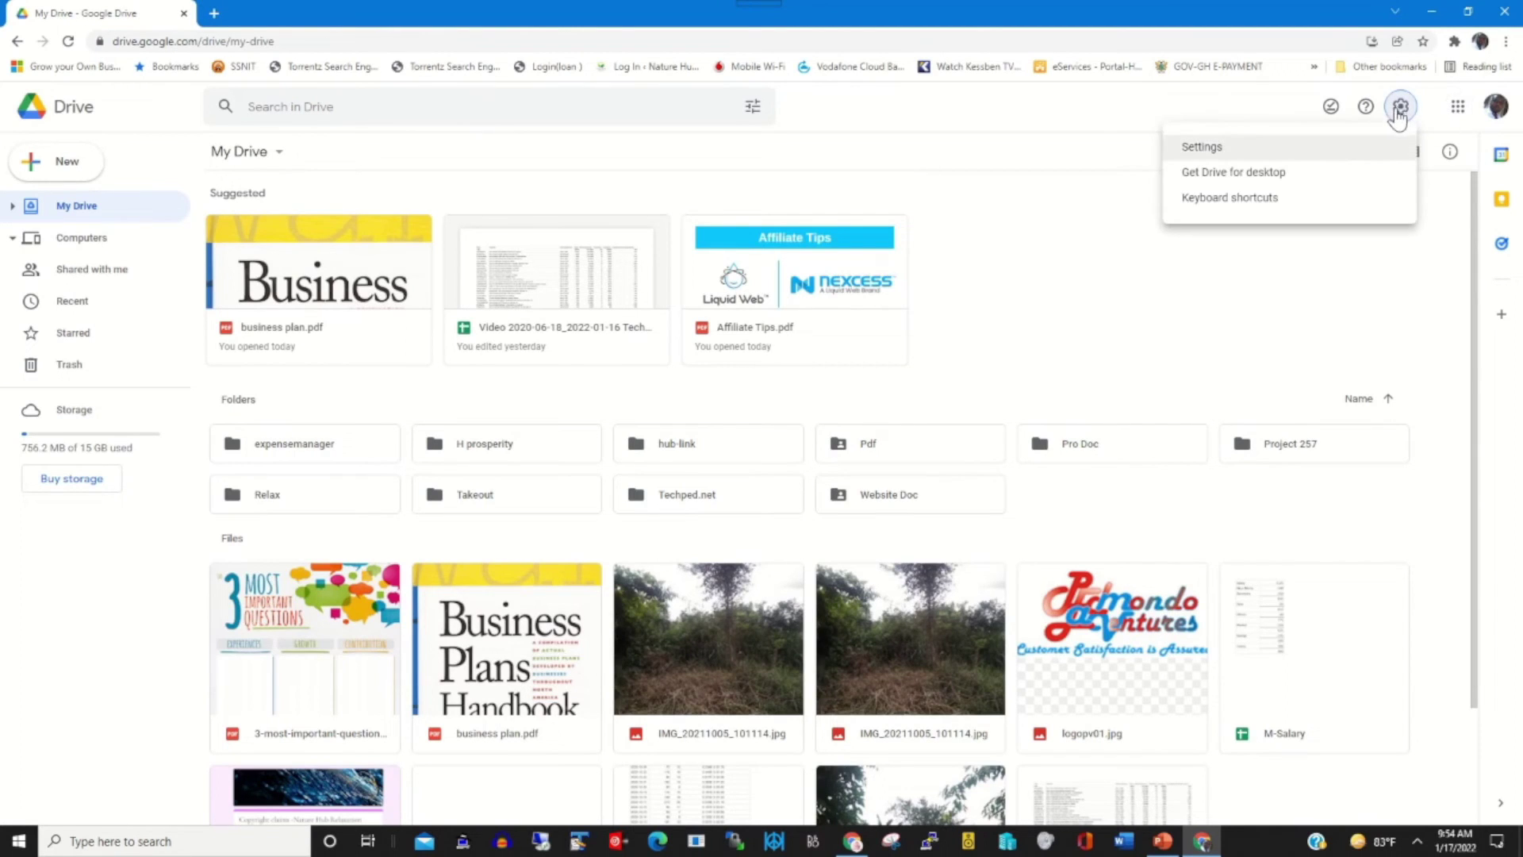
pyautogui.click(1260, 197)
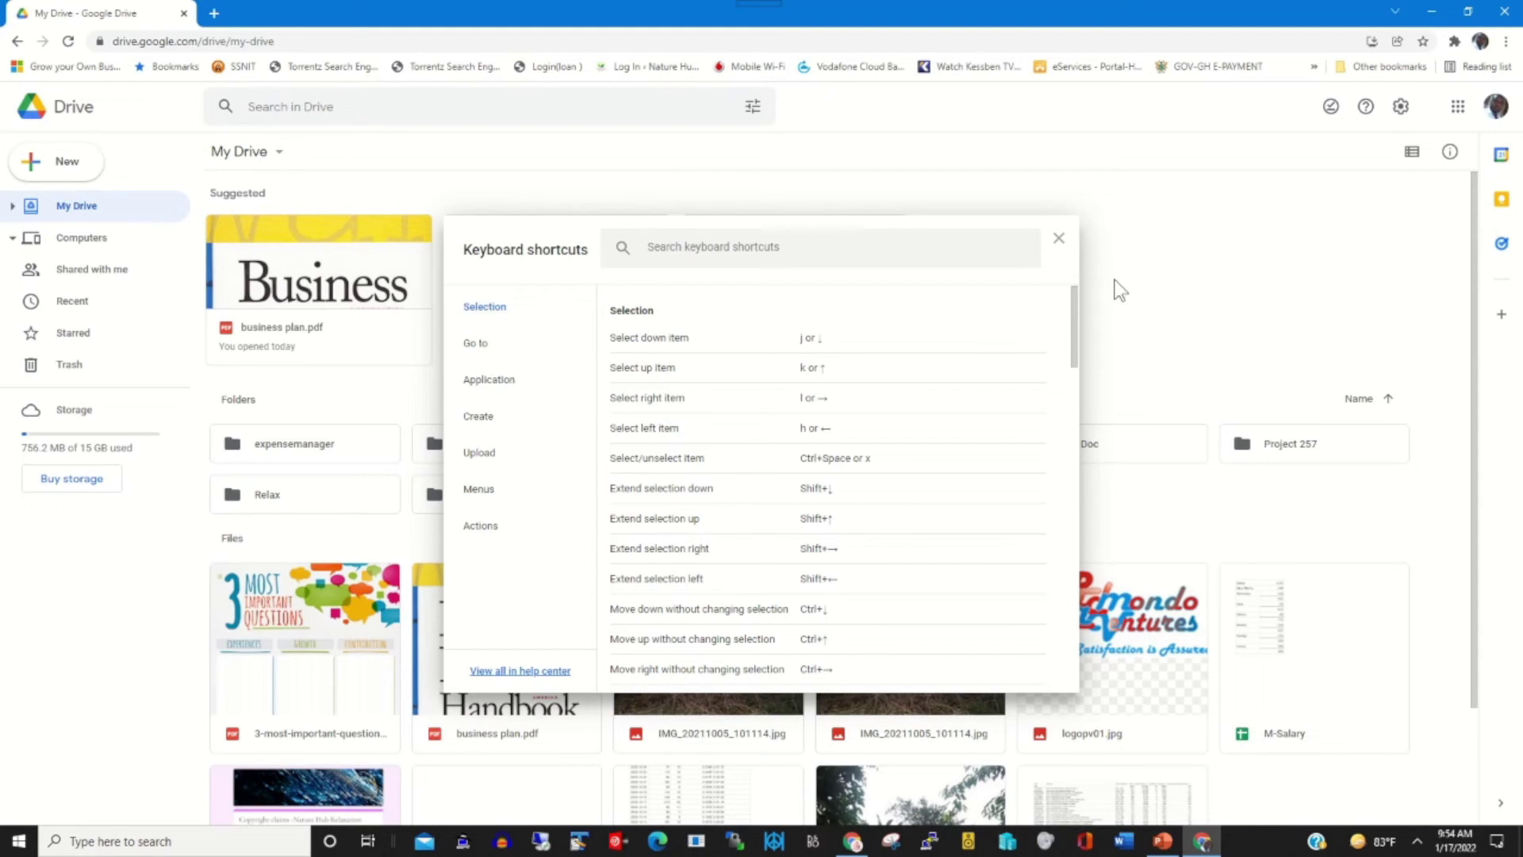
pyautogui.click(1060, 241)
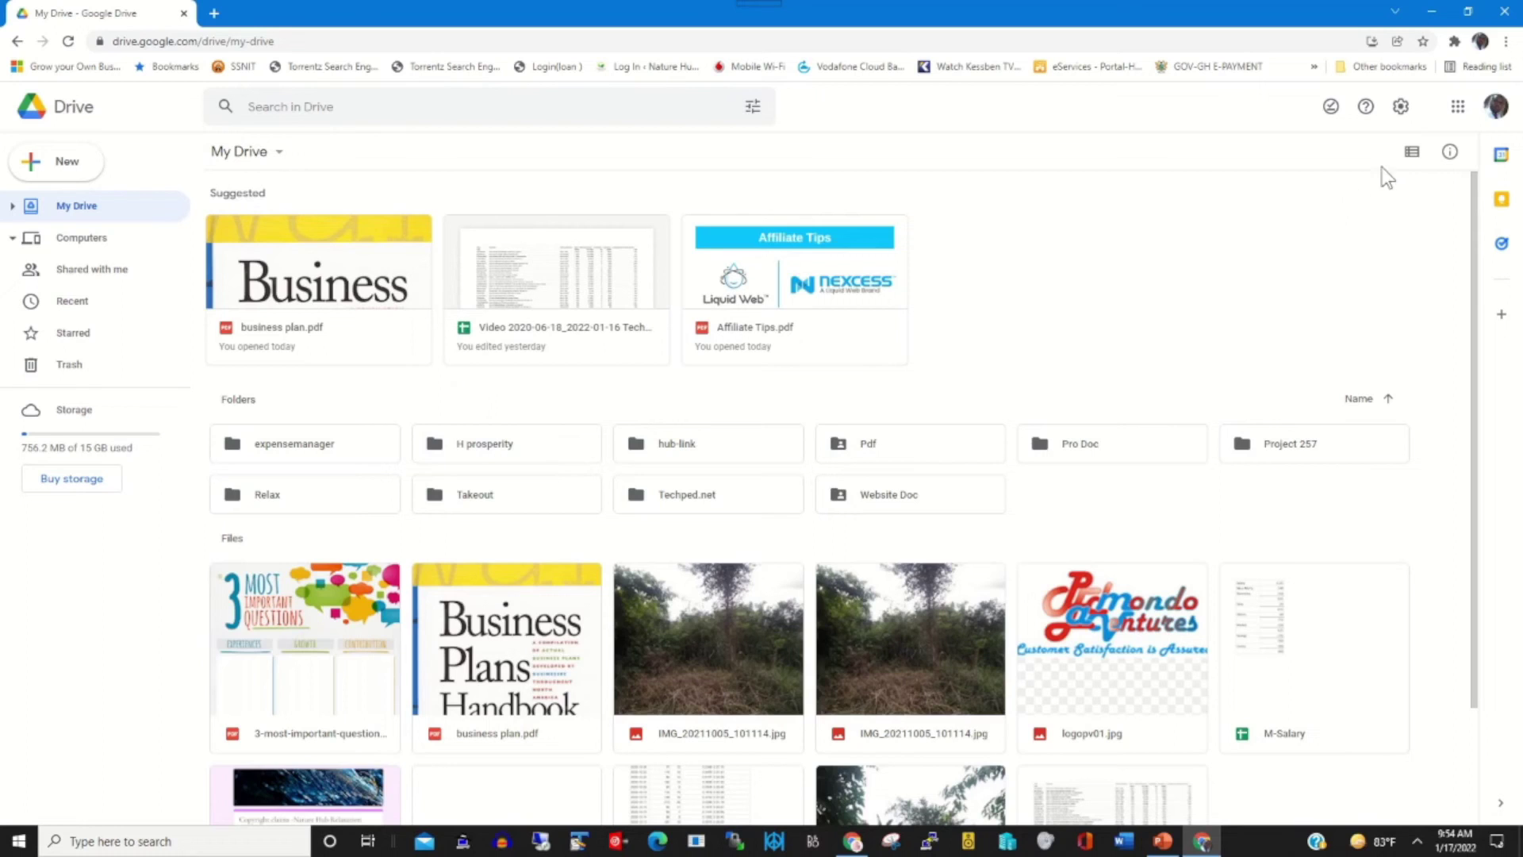
# - View the My Drive contents in list layout and return them to grid layout
pyautogui.click(1411, 154)
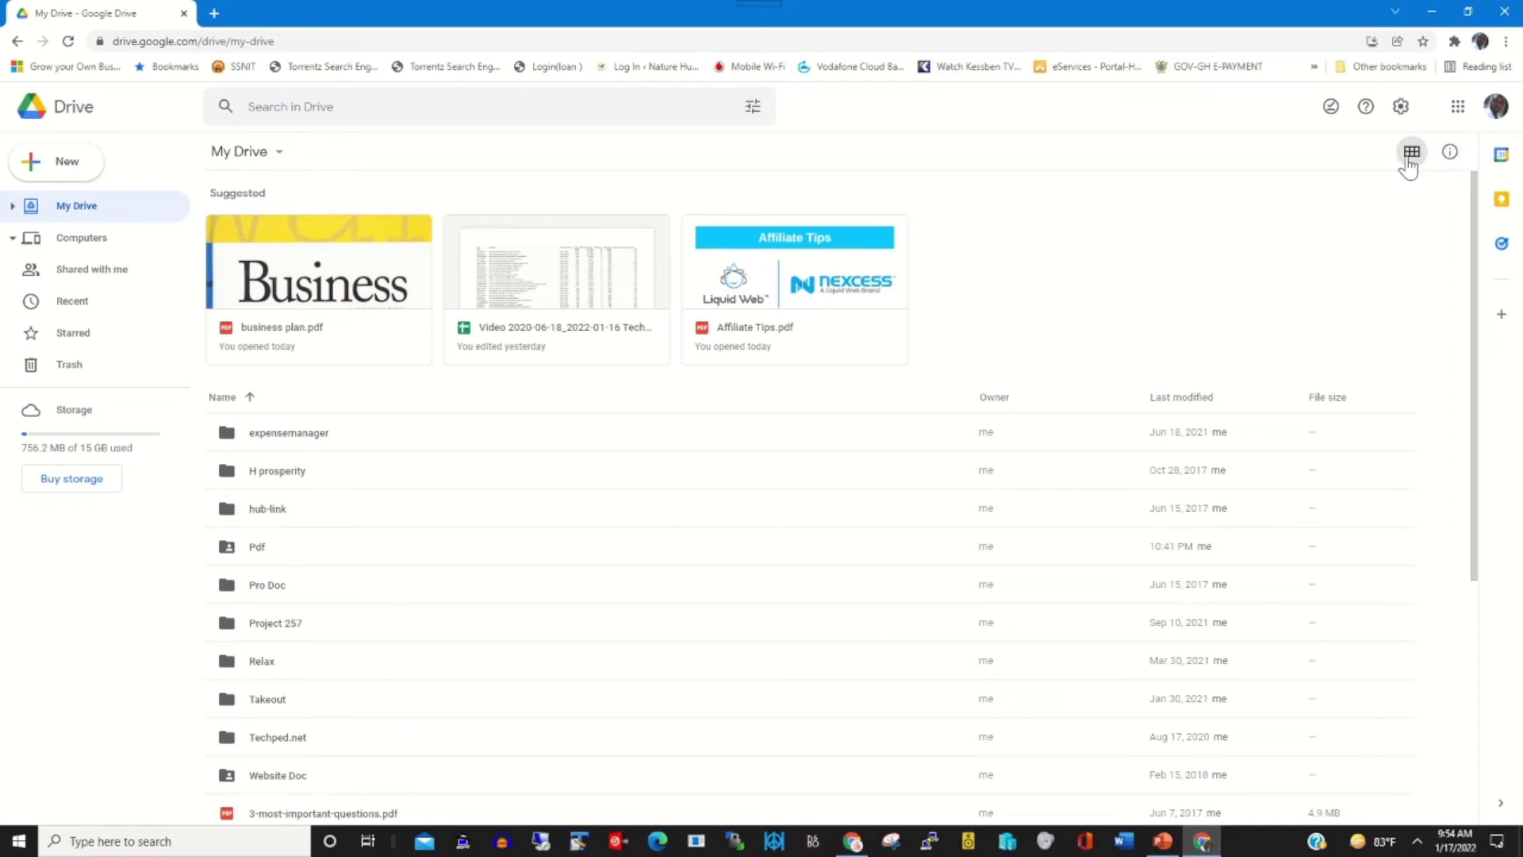
pyautogui.moveTo(1476, 350); pyautogui.dragTo(1465, 440)
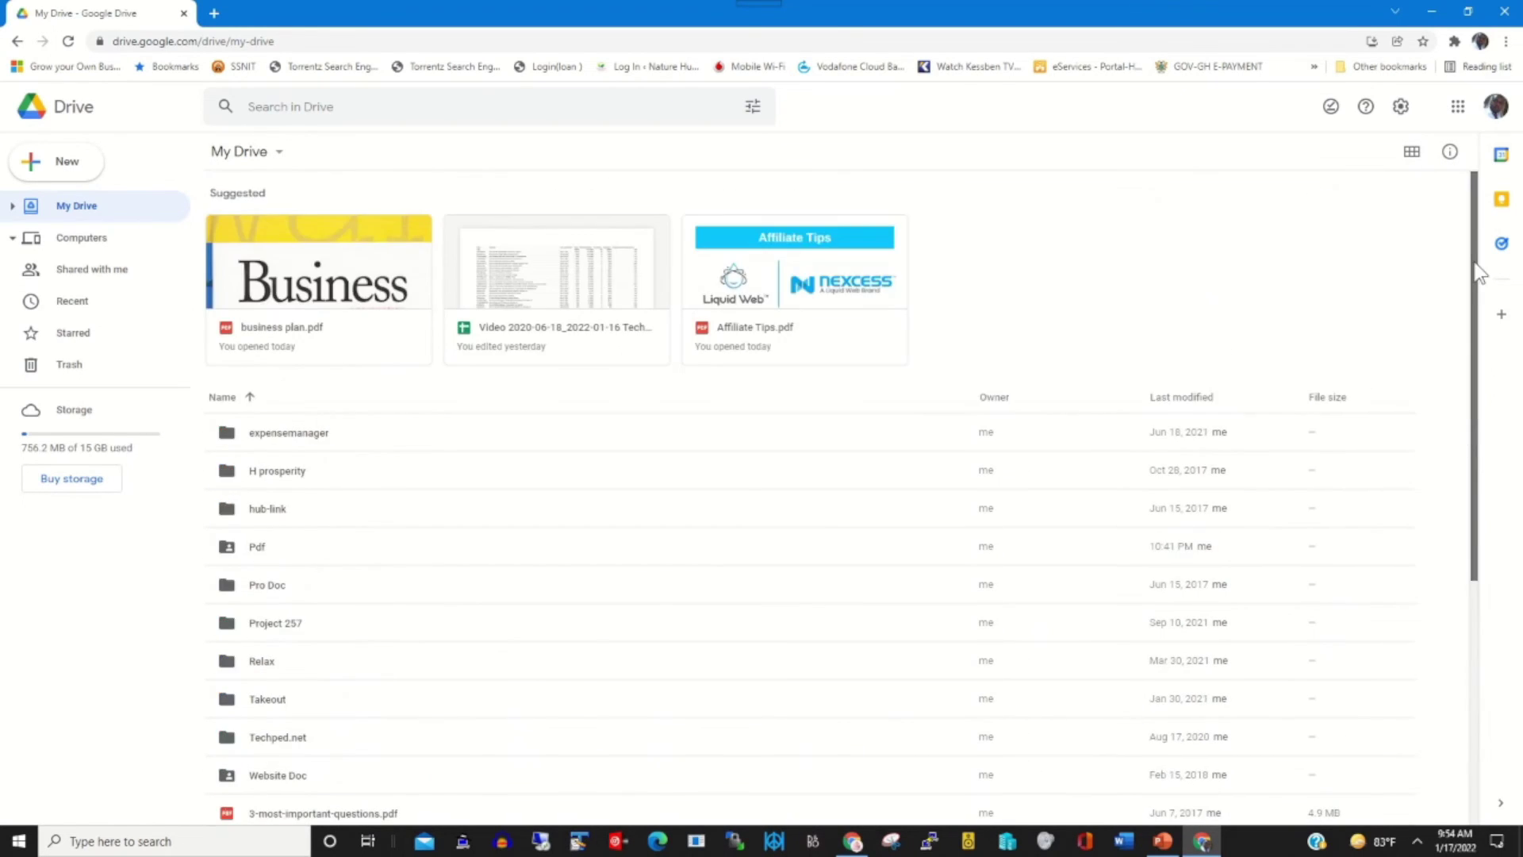
pyautogui.click(1413, 151)
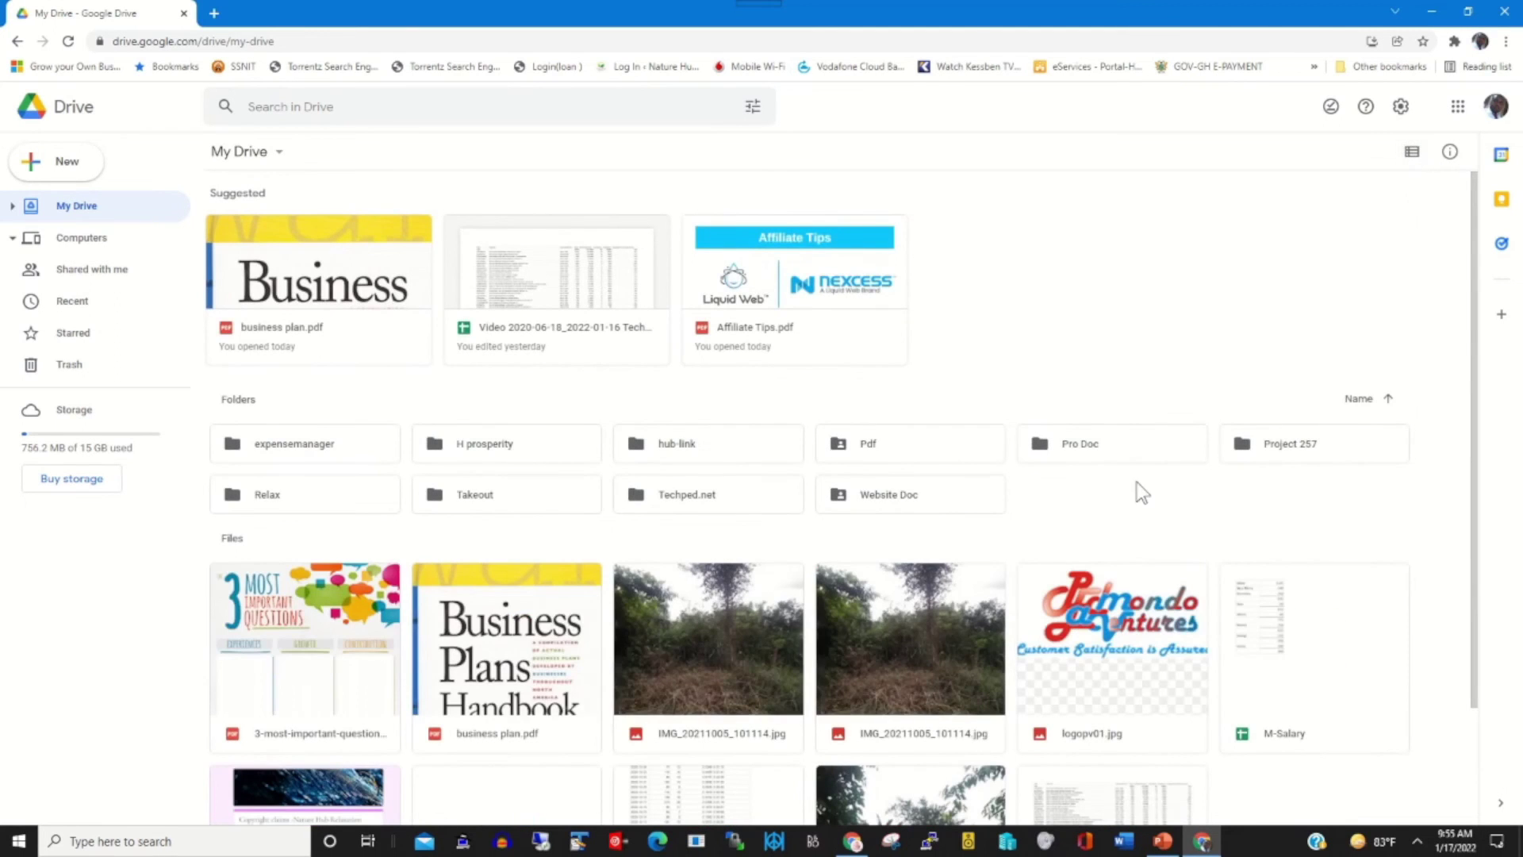
# - Inspect the details pane in My Drive, trying it with the suggested business plan PDF and video spreadsheet, and close it
pyautogui.click(1451, 154)
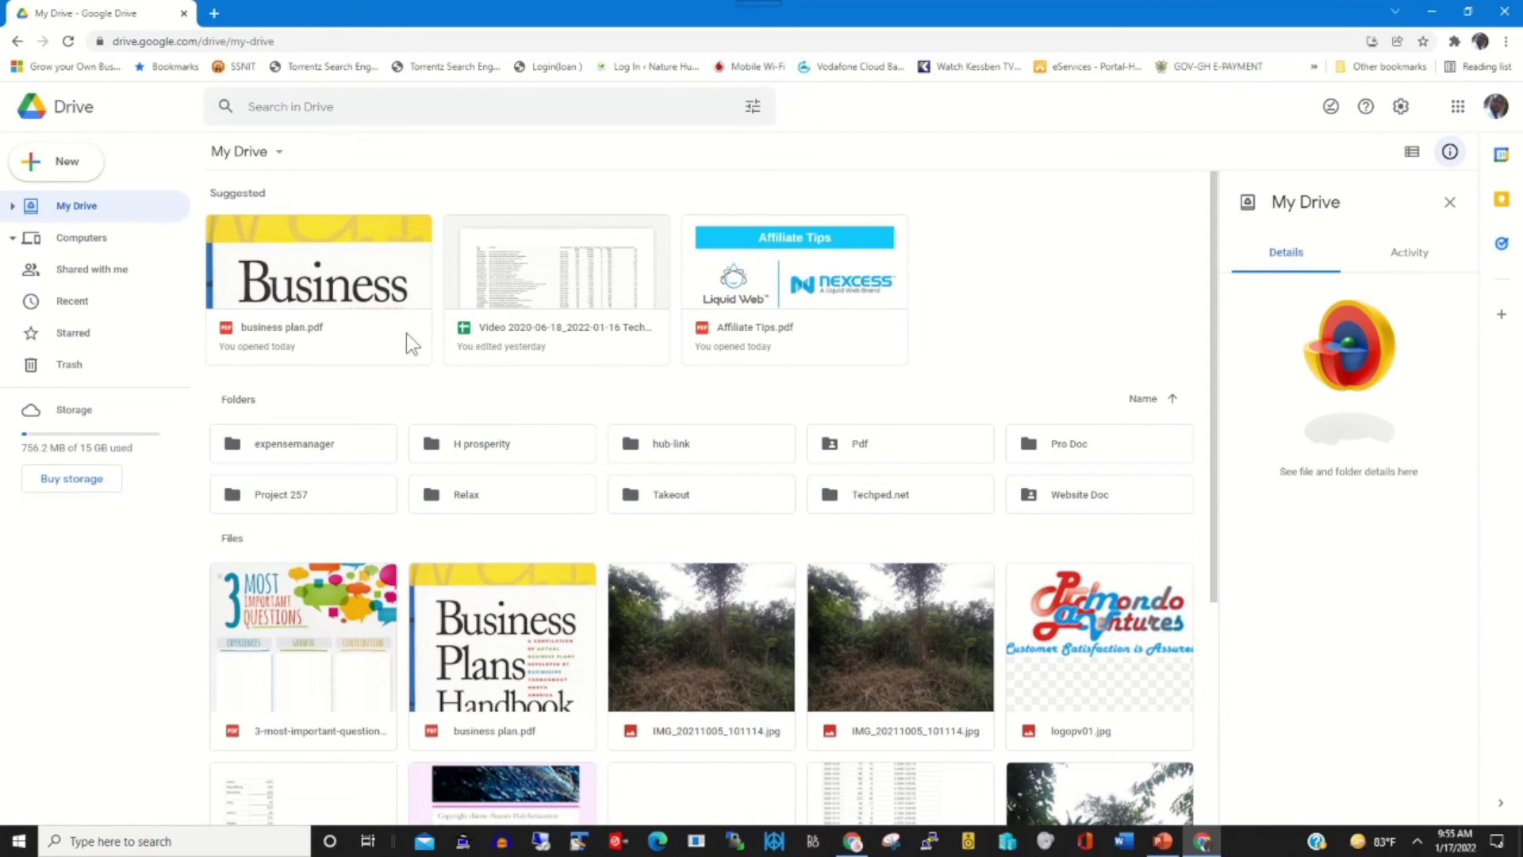
pyautogui.click(381, 329)
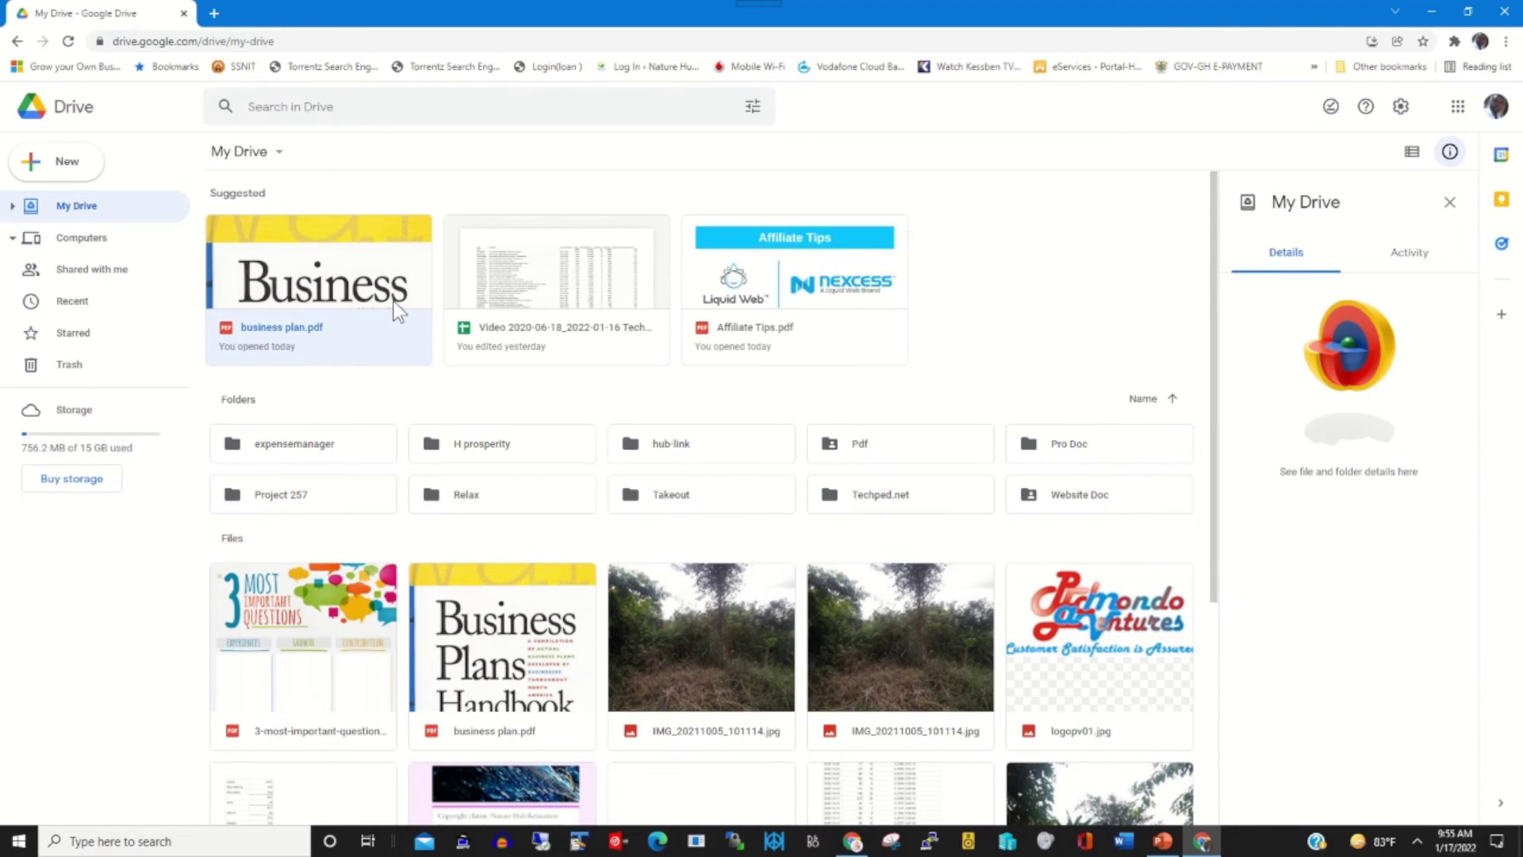
pyautogui.click(1449, 203)
pyautogui.click(522, 325)
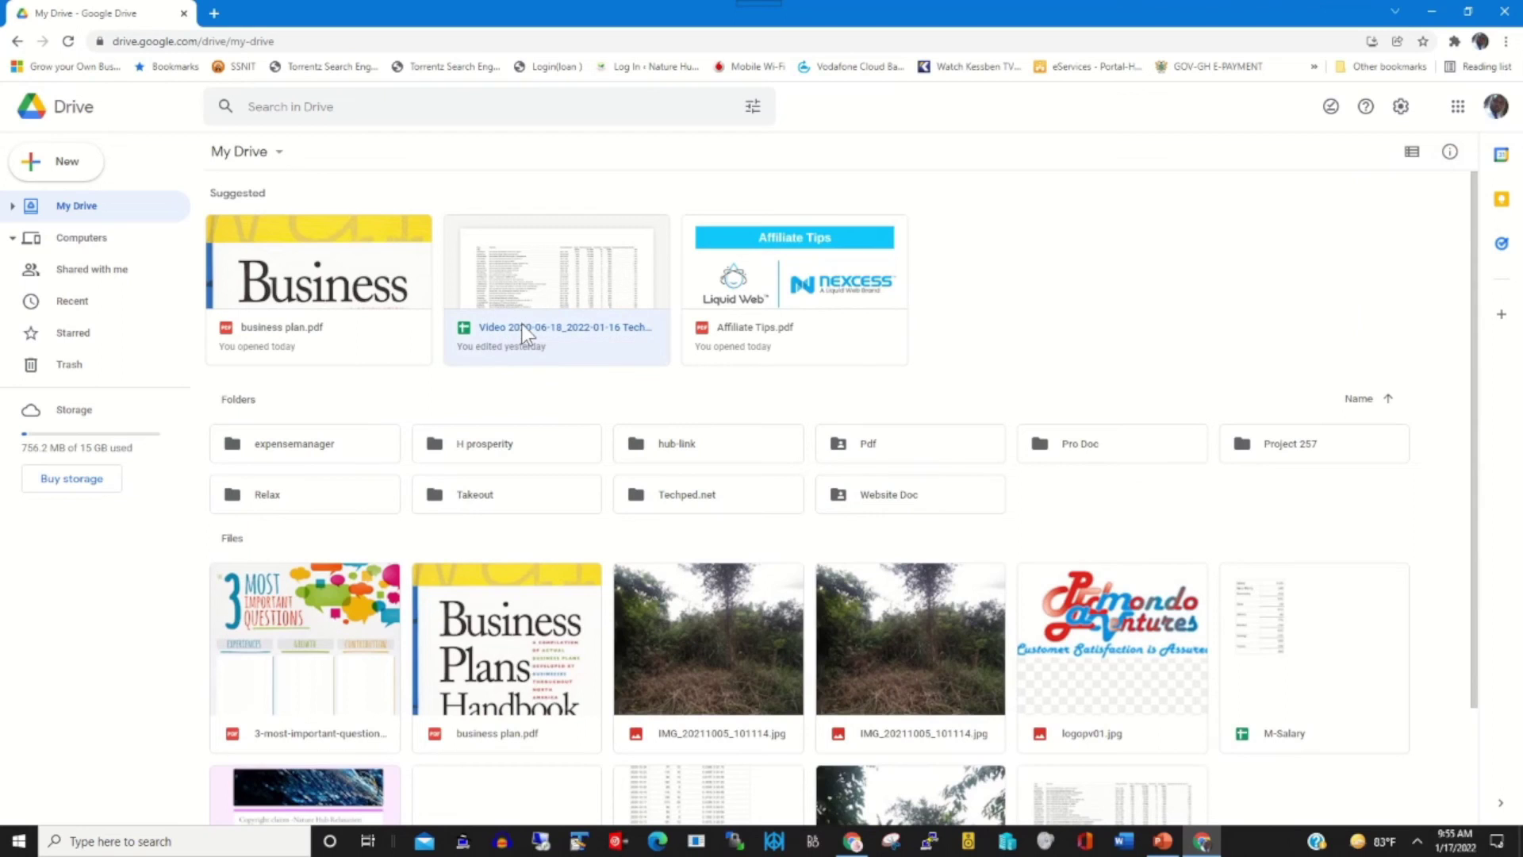
pyautogui.click(1449, 152)
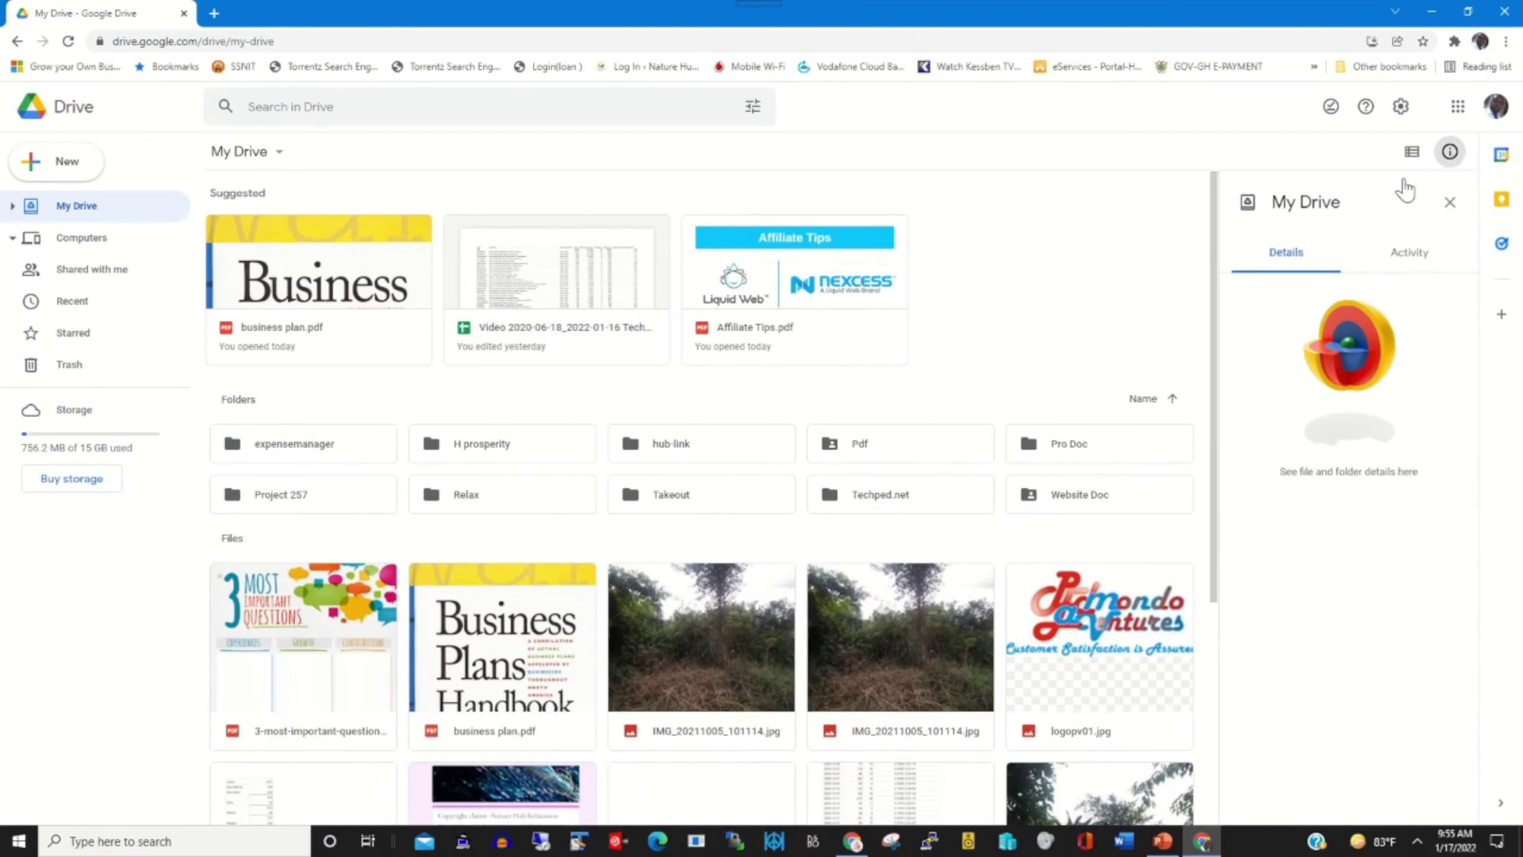
pyautogui.click(1449, 203)
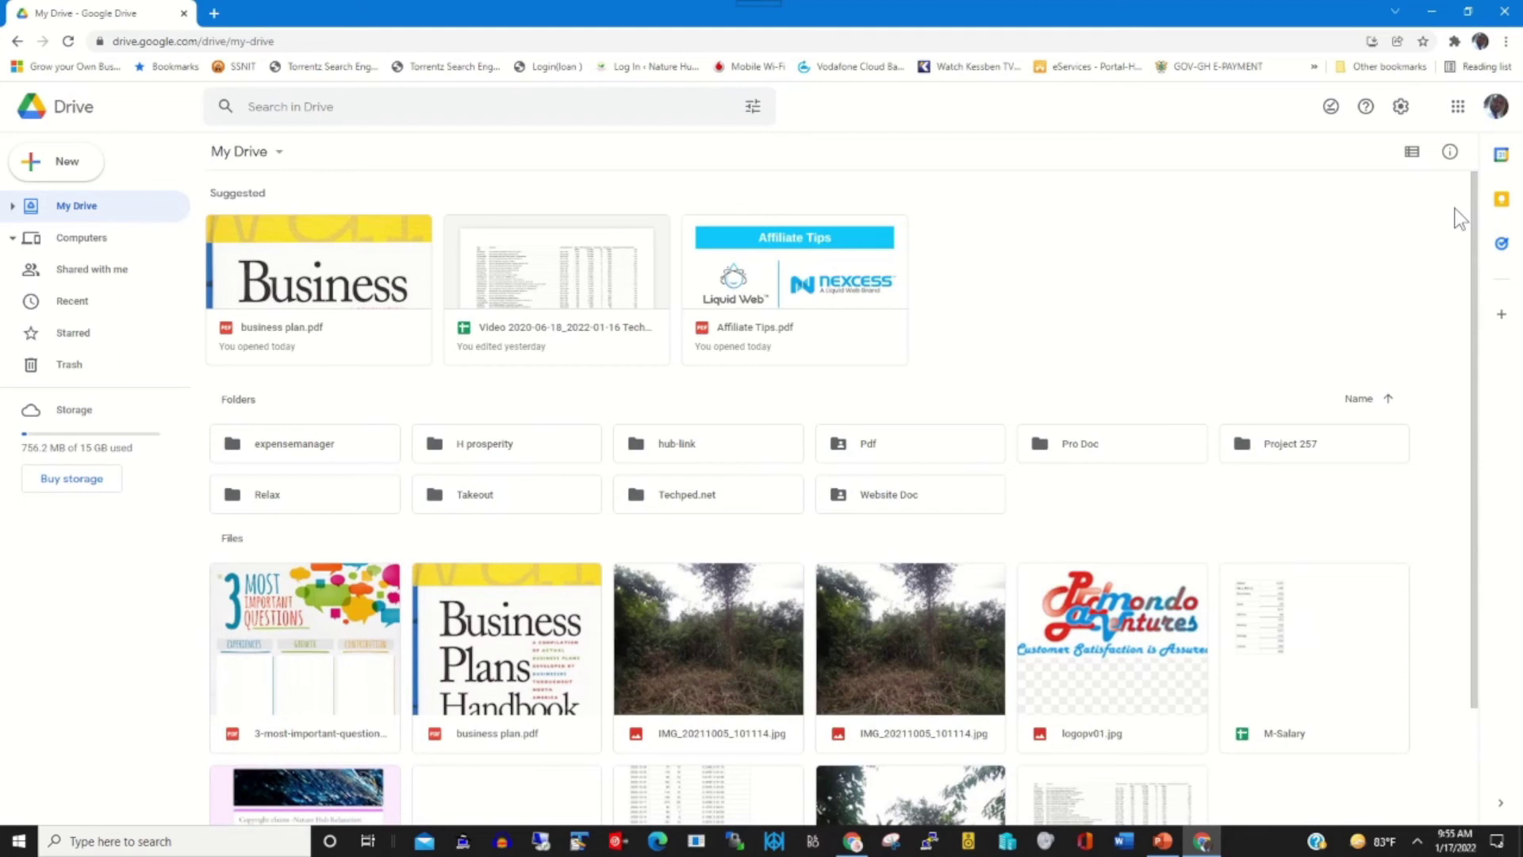
# - Look through the full list of Google apps available from Drive and close it
pyautogui.click(1458, 111)
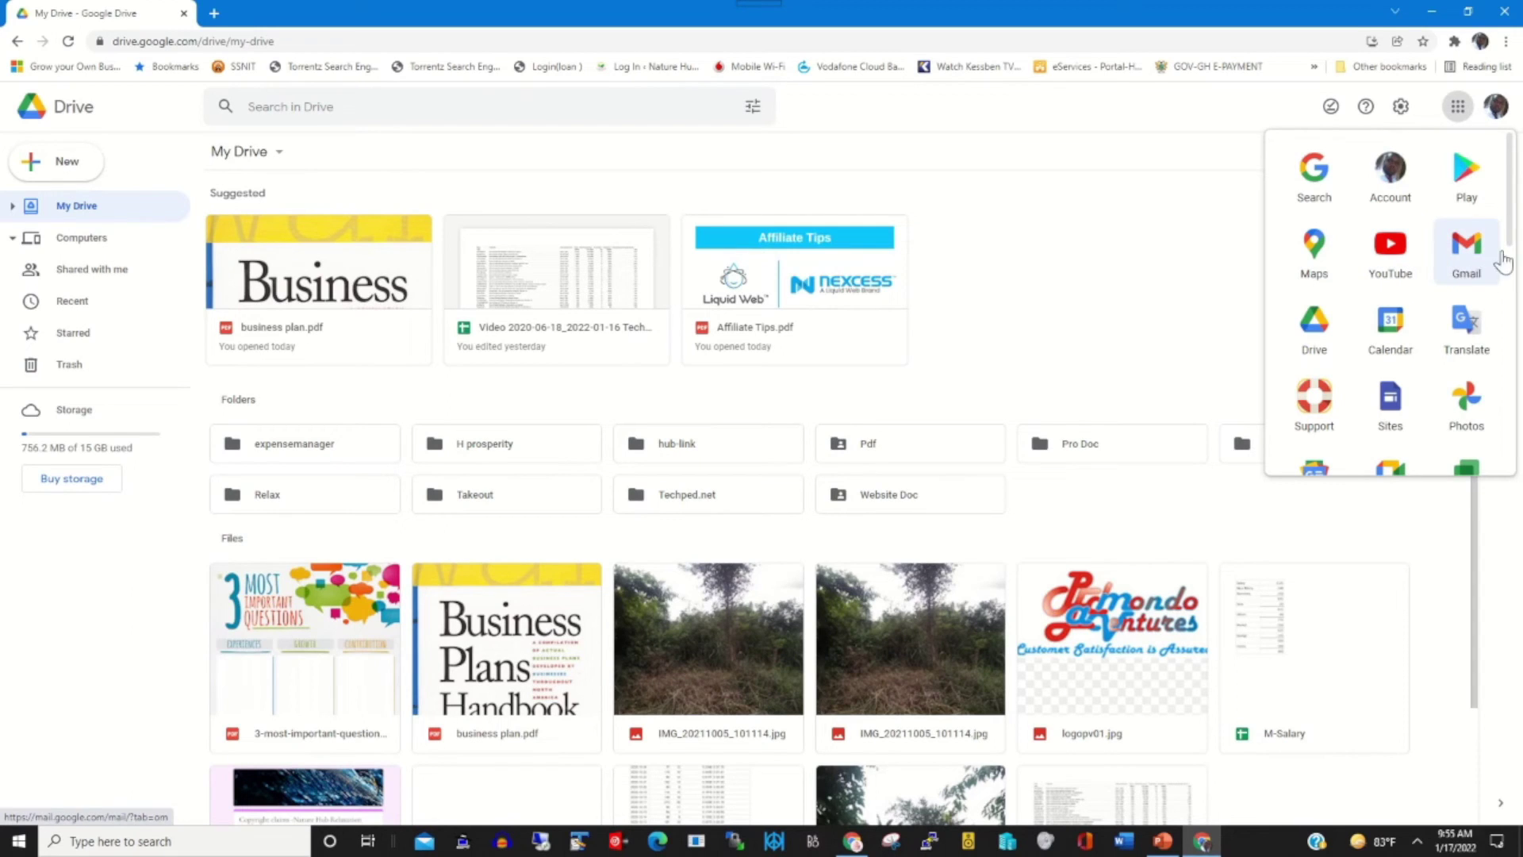
pyautogui.scroll(-2, 1515, 238)
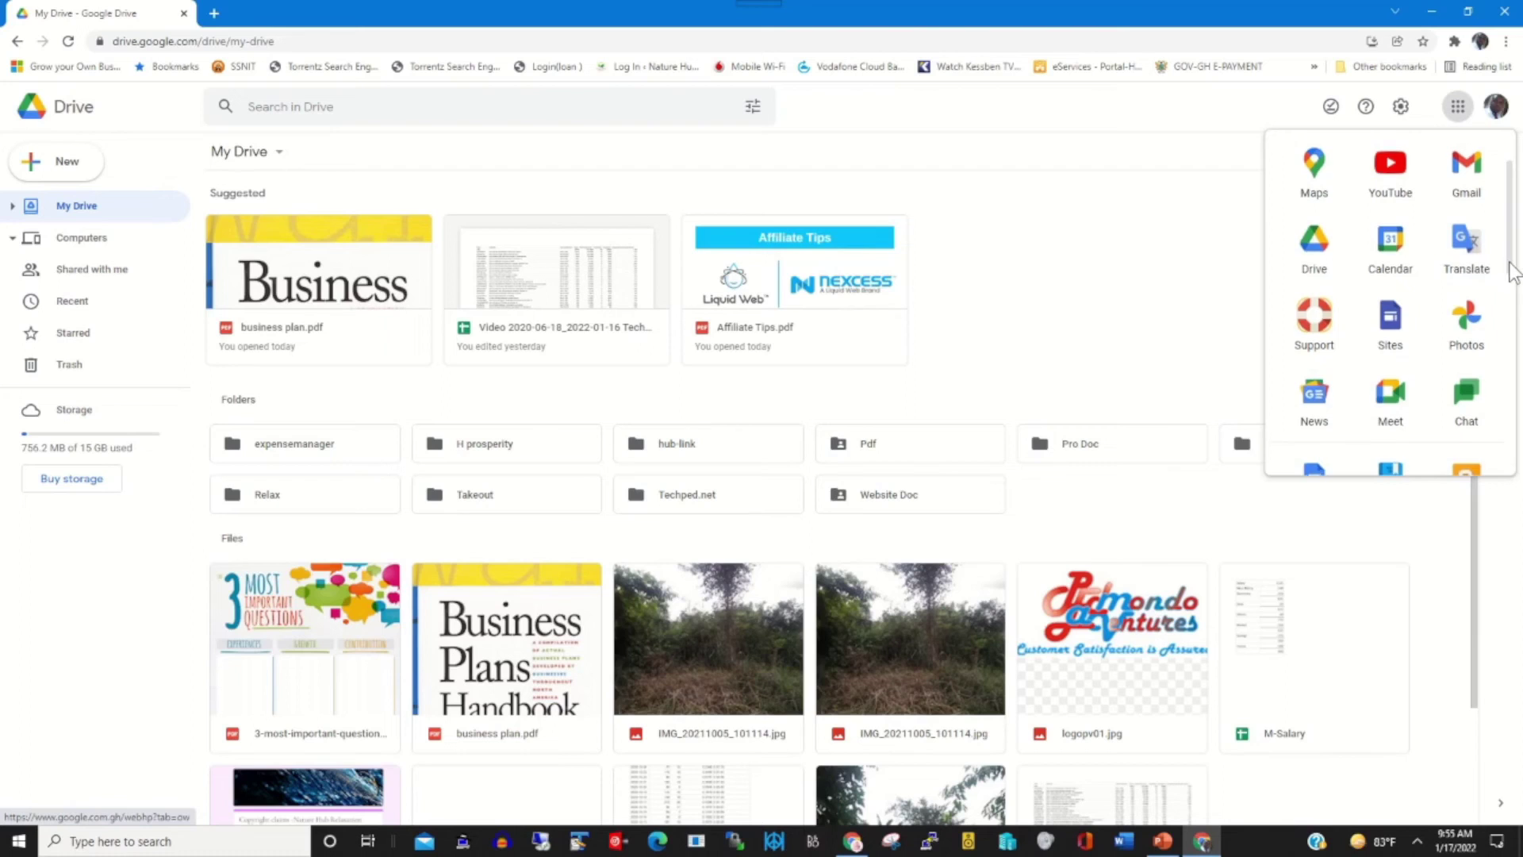
pyautogui.moveTo(1512, 271); pyautogui.dragTo(1513, 316)
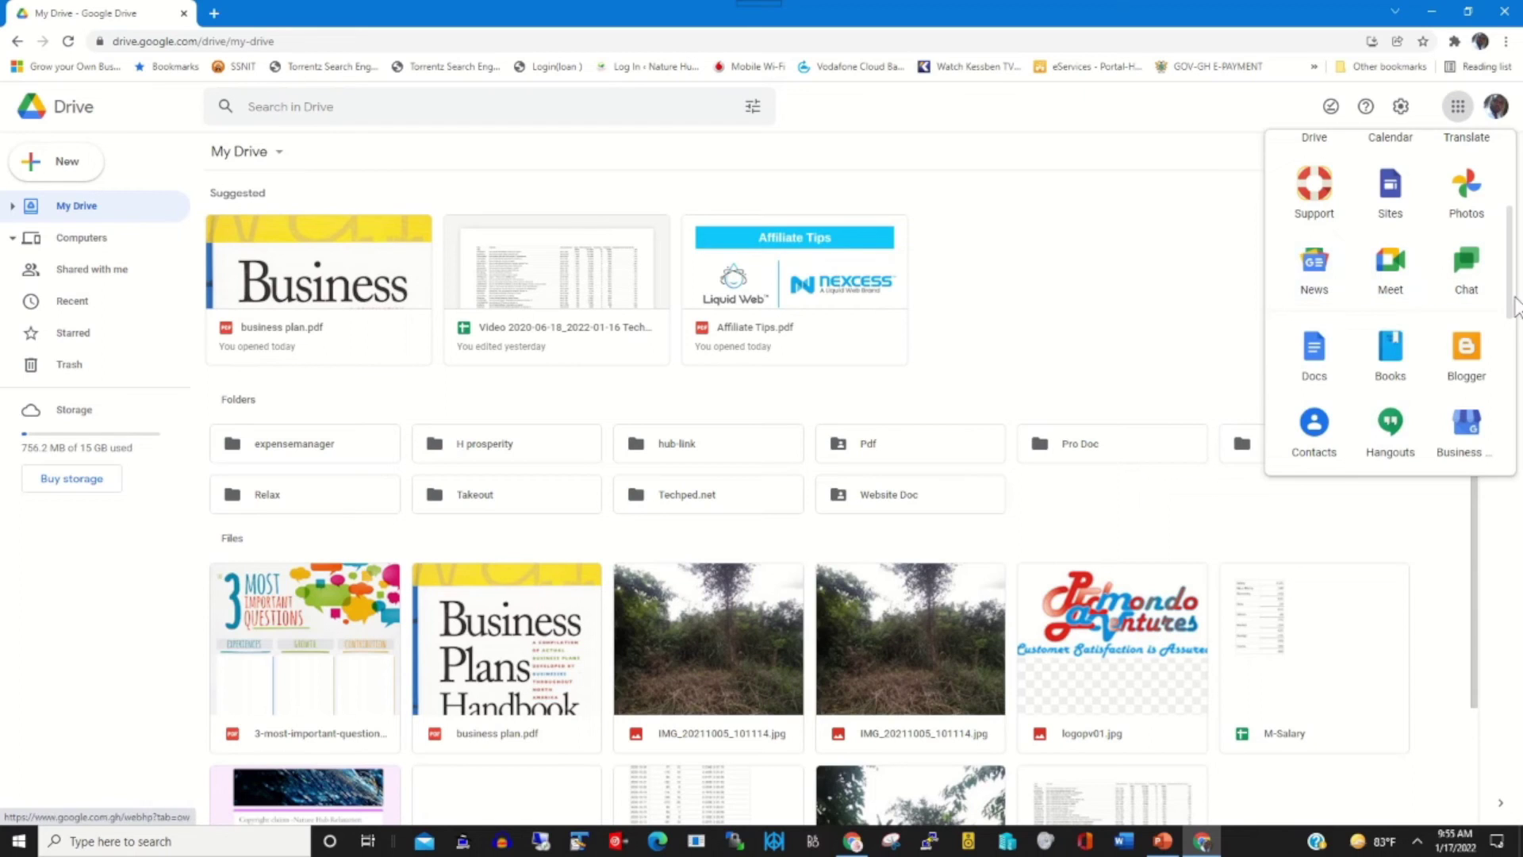
pyautogui.moveTo(1515, 308); pyautogui.dragTo(1516, 190)
pyautogui.click(1460, 110)
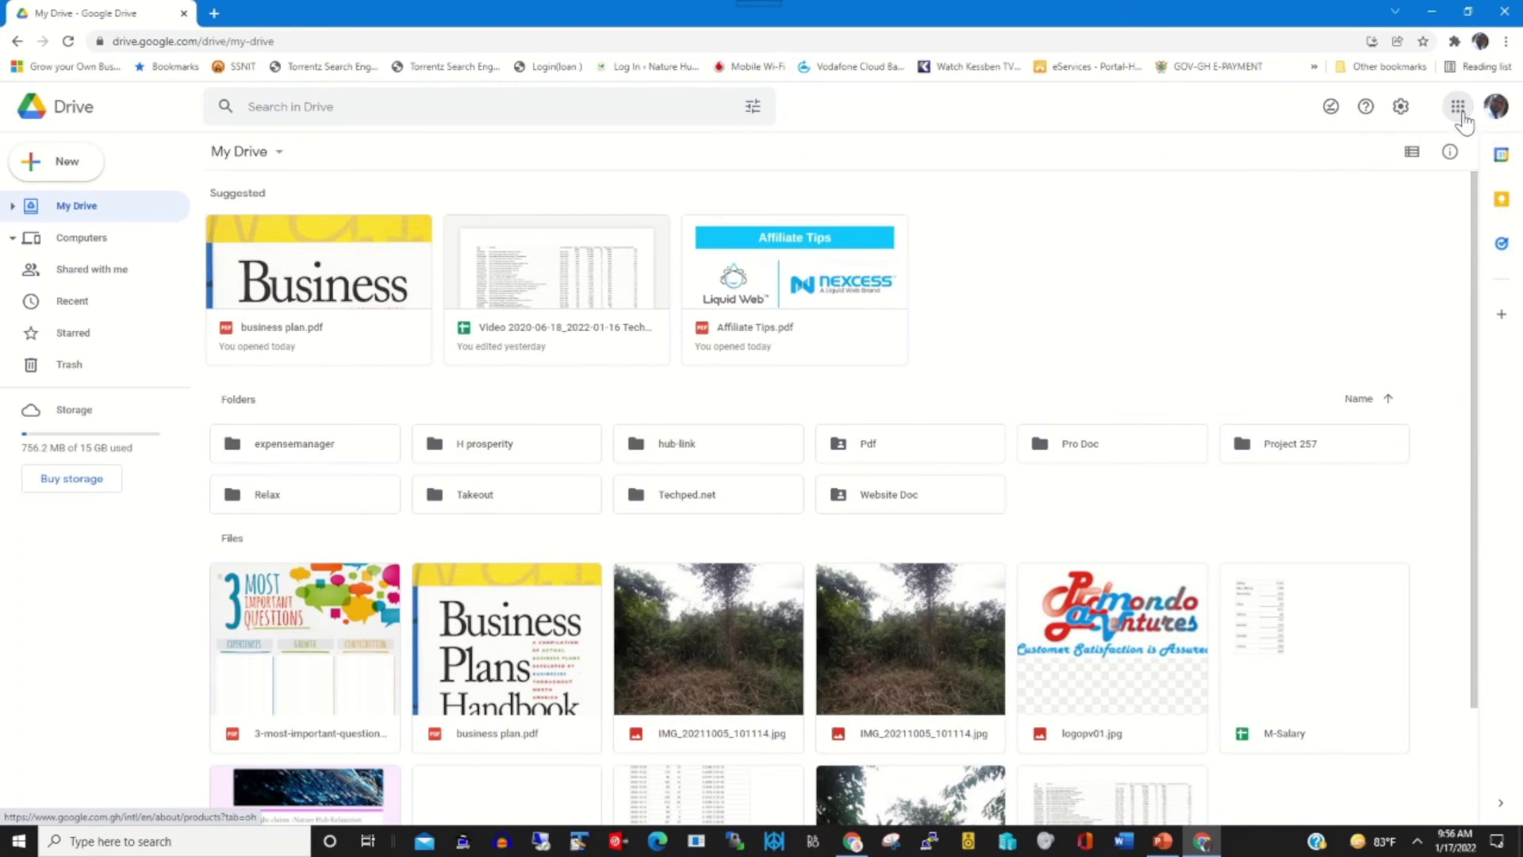
# - View the Calendar beside My Drive, check its Day, Schedule and Select calendars options, and close it
pyautogui.click(1501, 159)
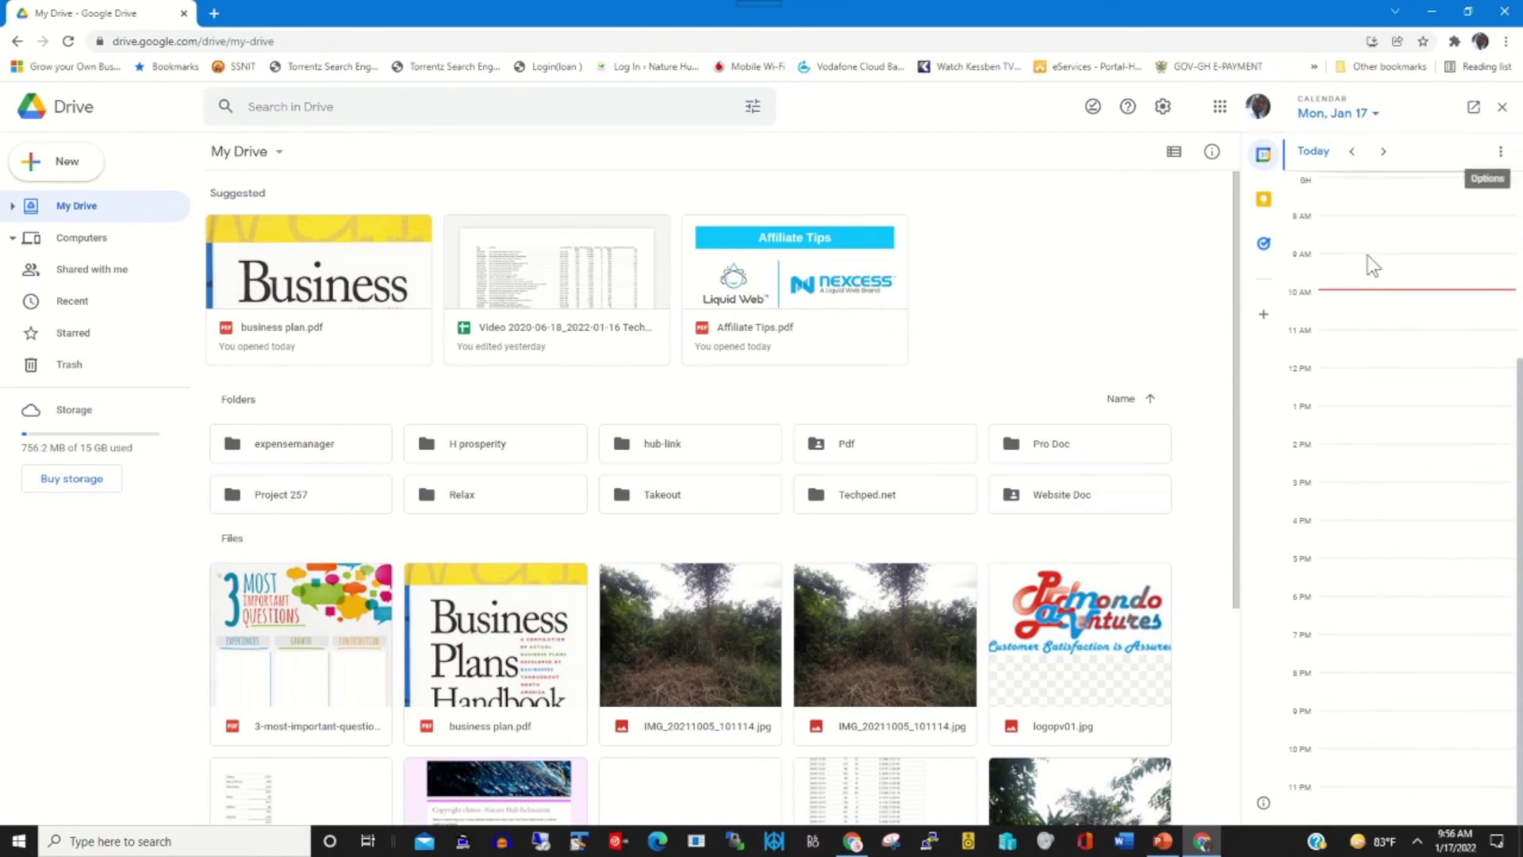
pyautogui.click(1501, 153)
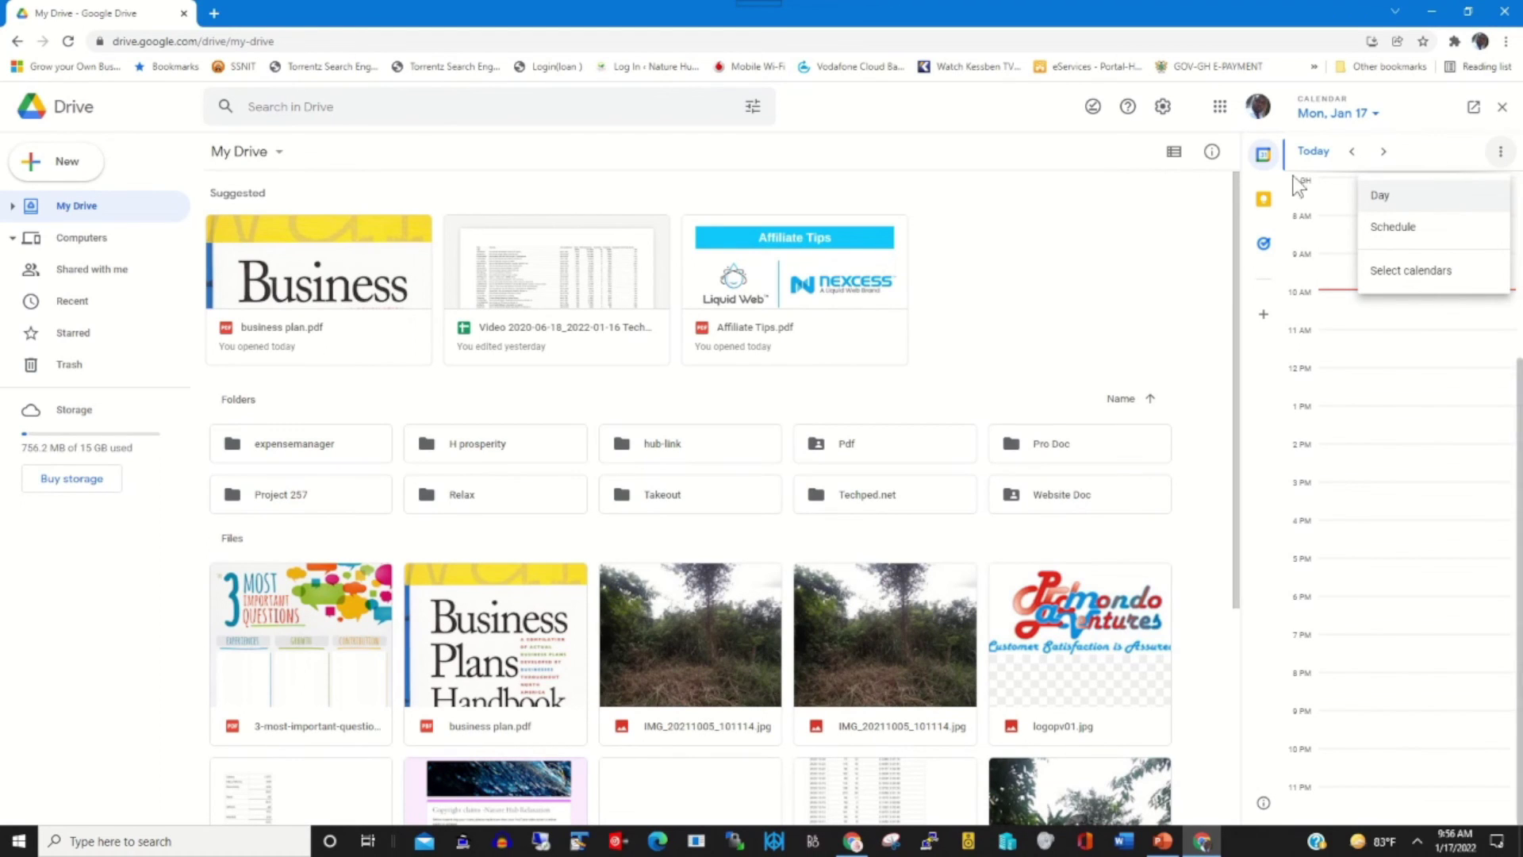
pyautogui.click(1263, 158)
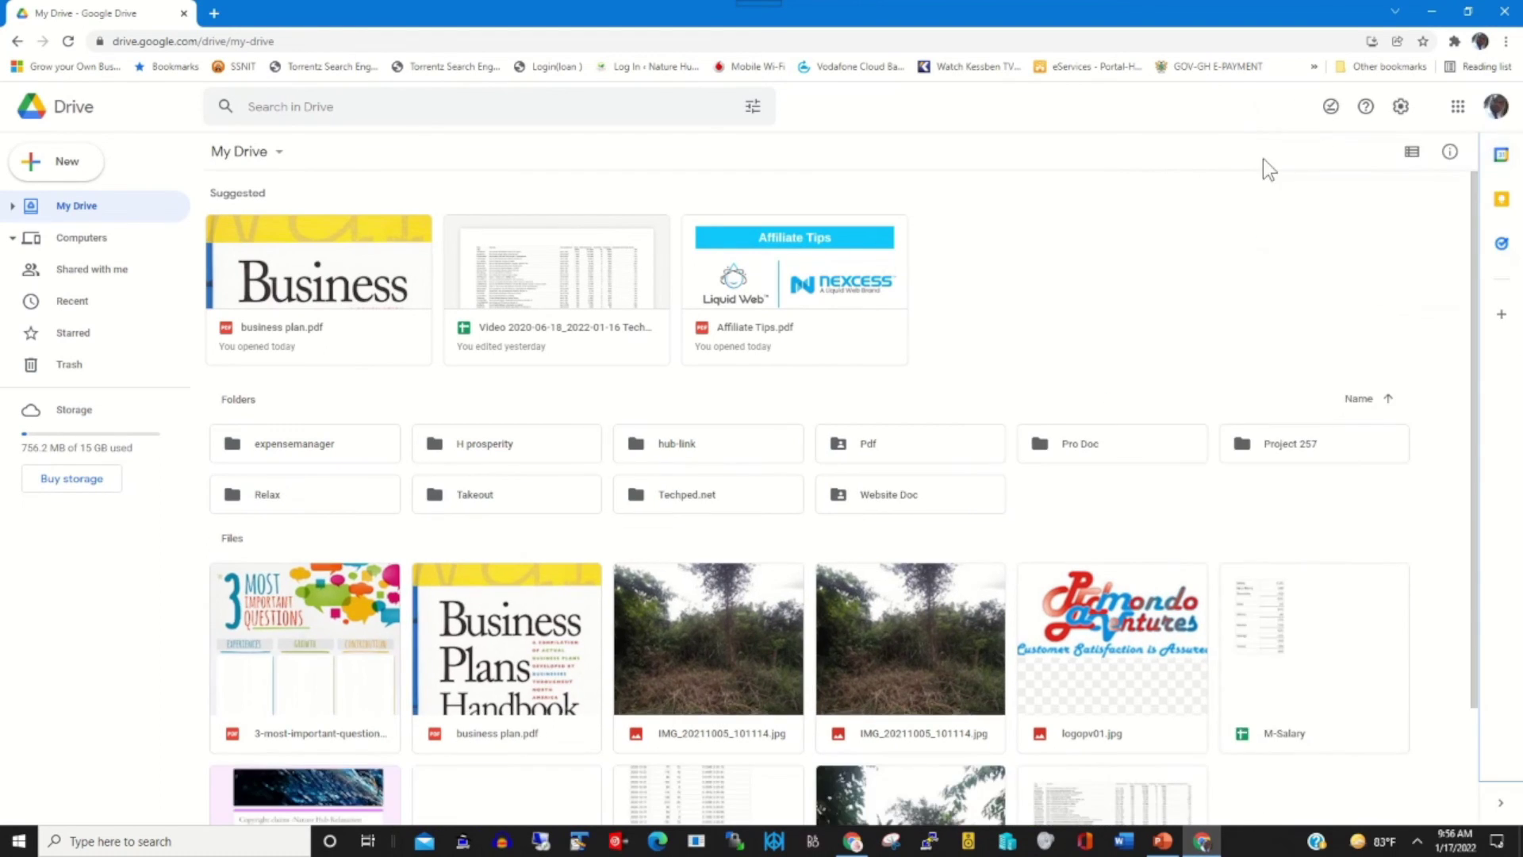
# - View the Keep notes with a blank new list and the Tasks list beside My Drive, and close the side view
pyautogui.click(1502, 208)
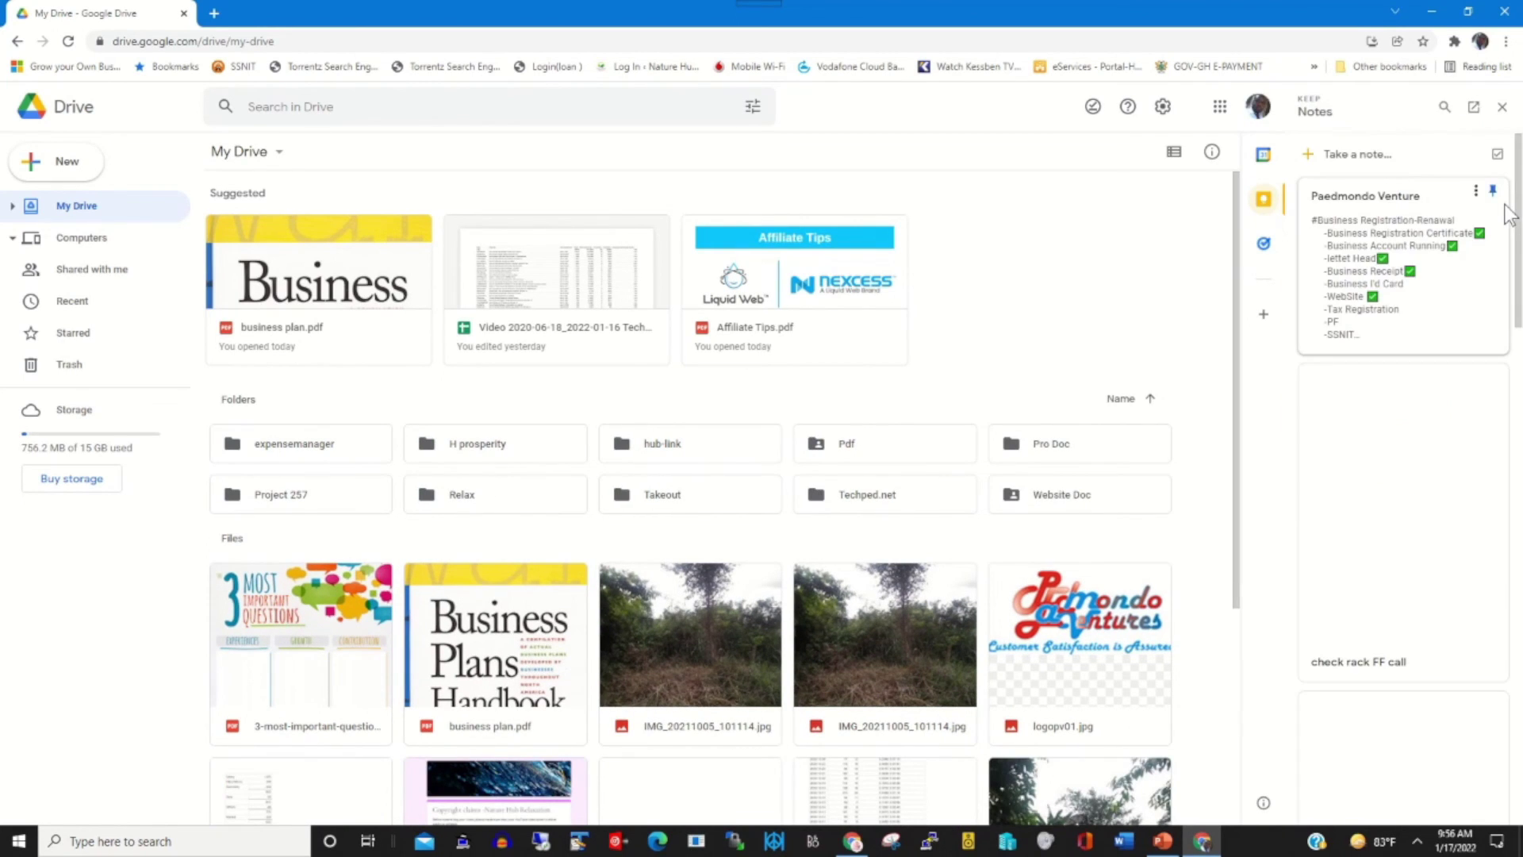
pyautogui.click(1497, 156)
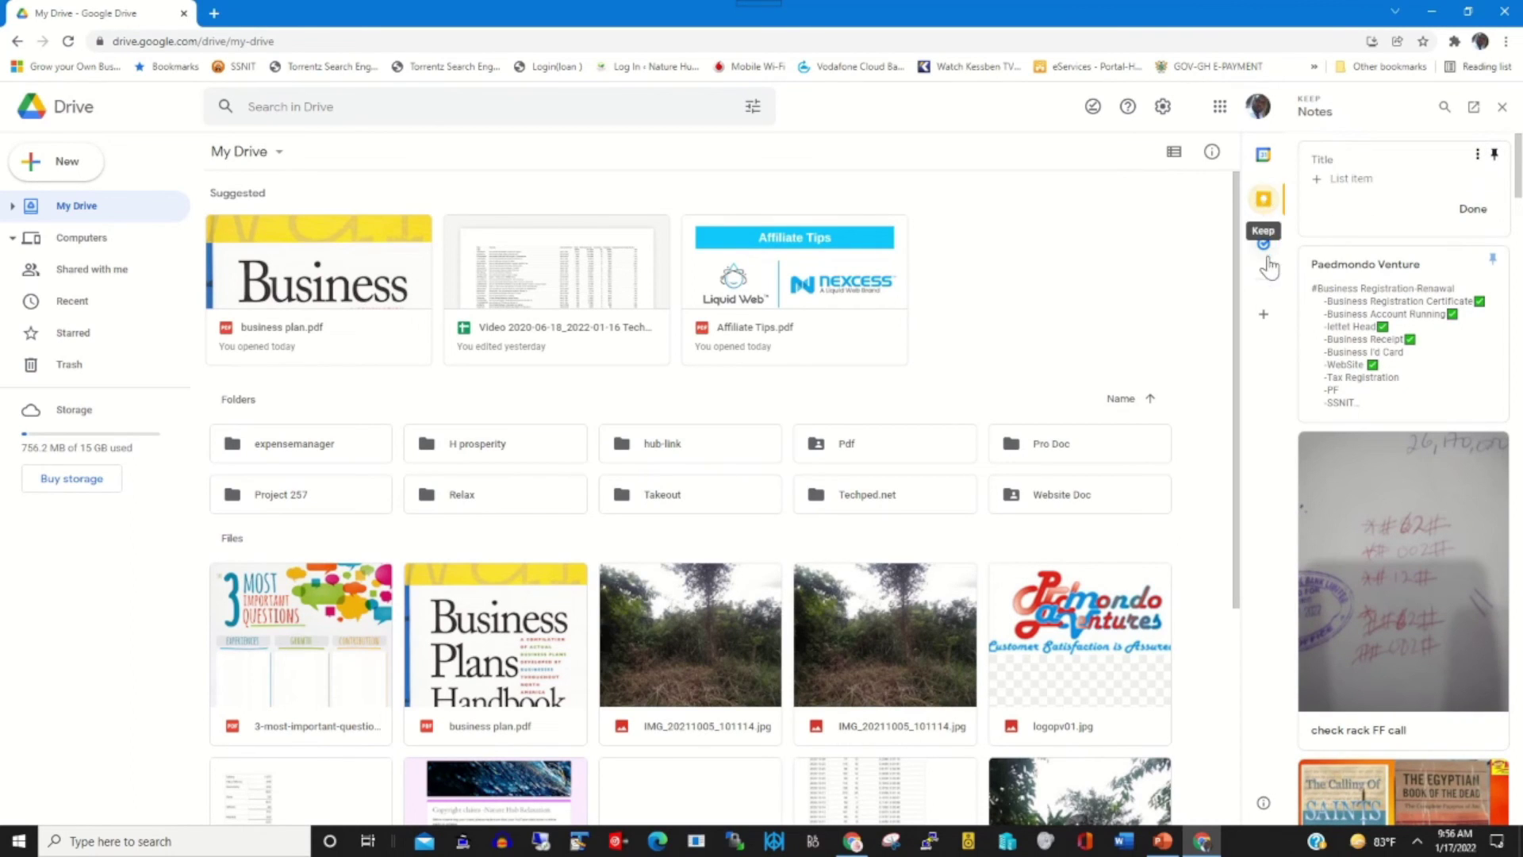
pyautogui.click(1270, 167)
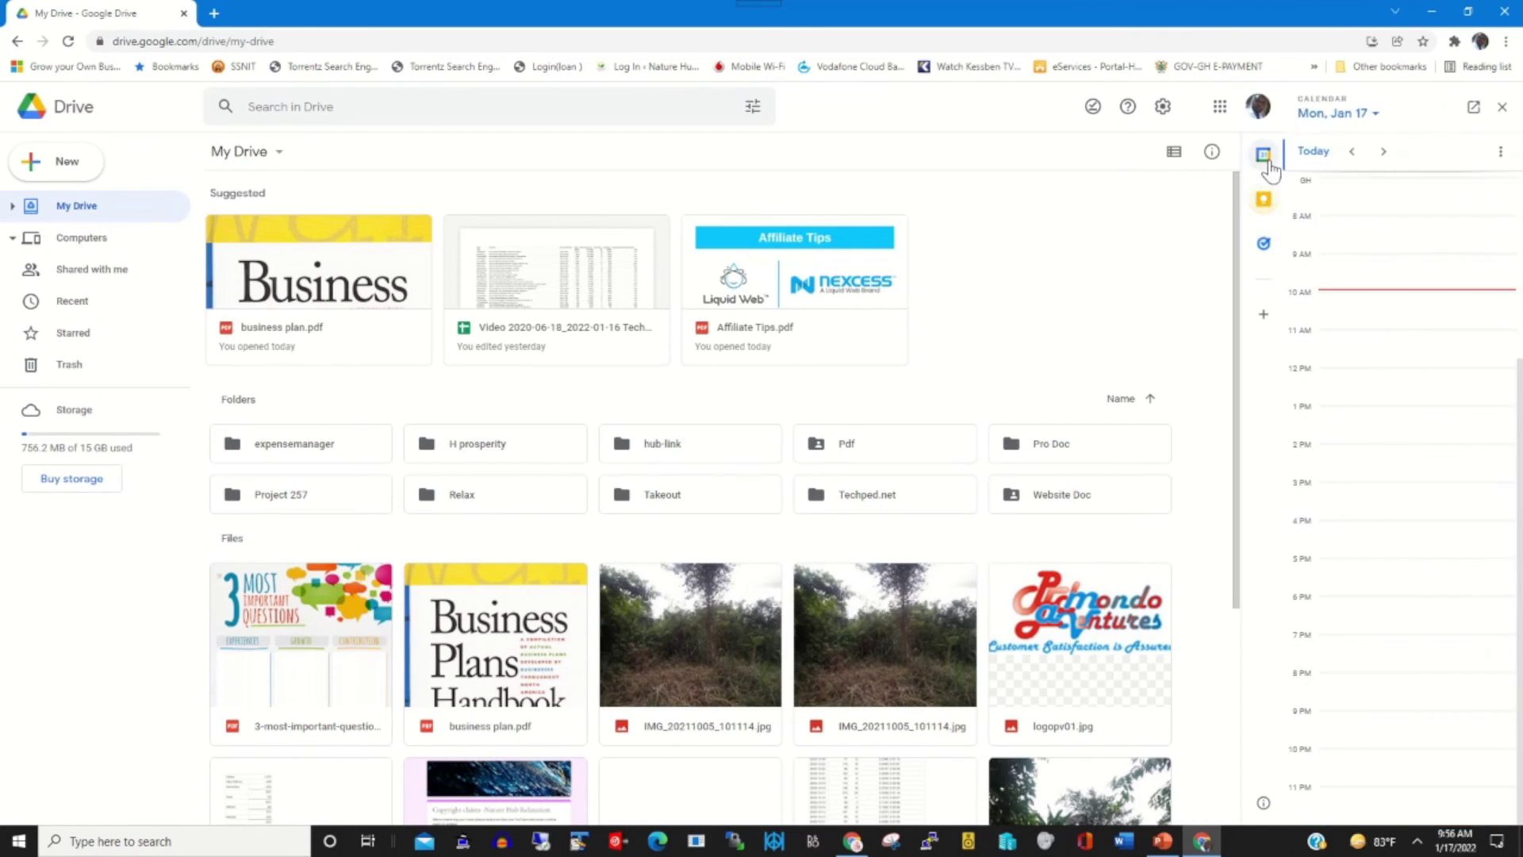
pyautogui.click(1265, 248)
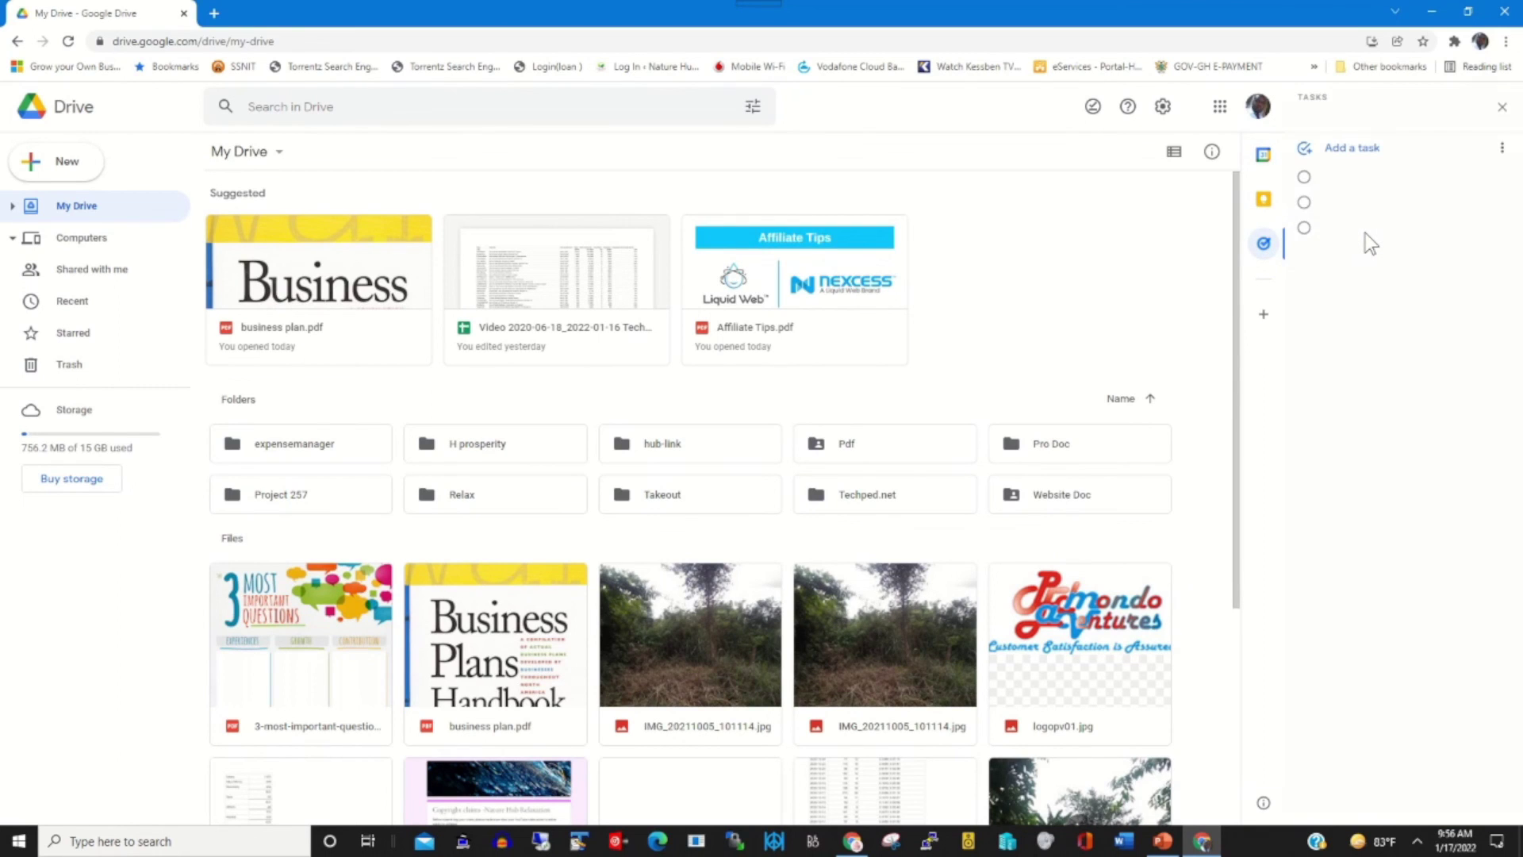
pyautogui.click(1502, 111)
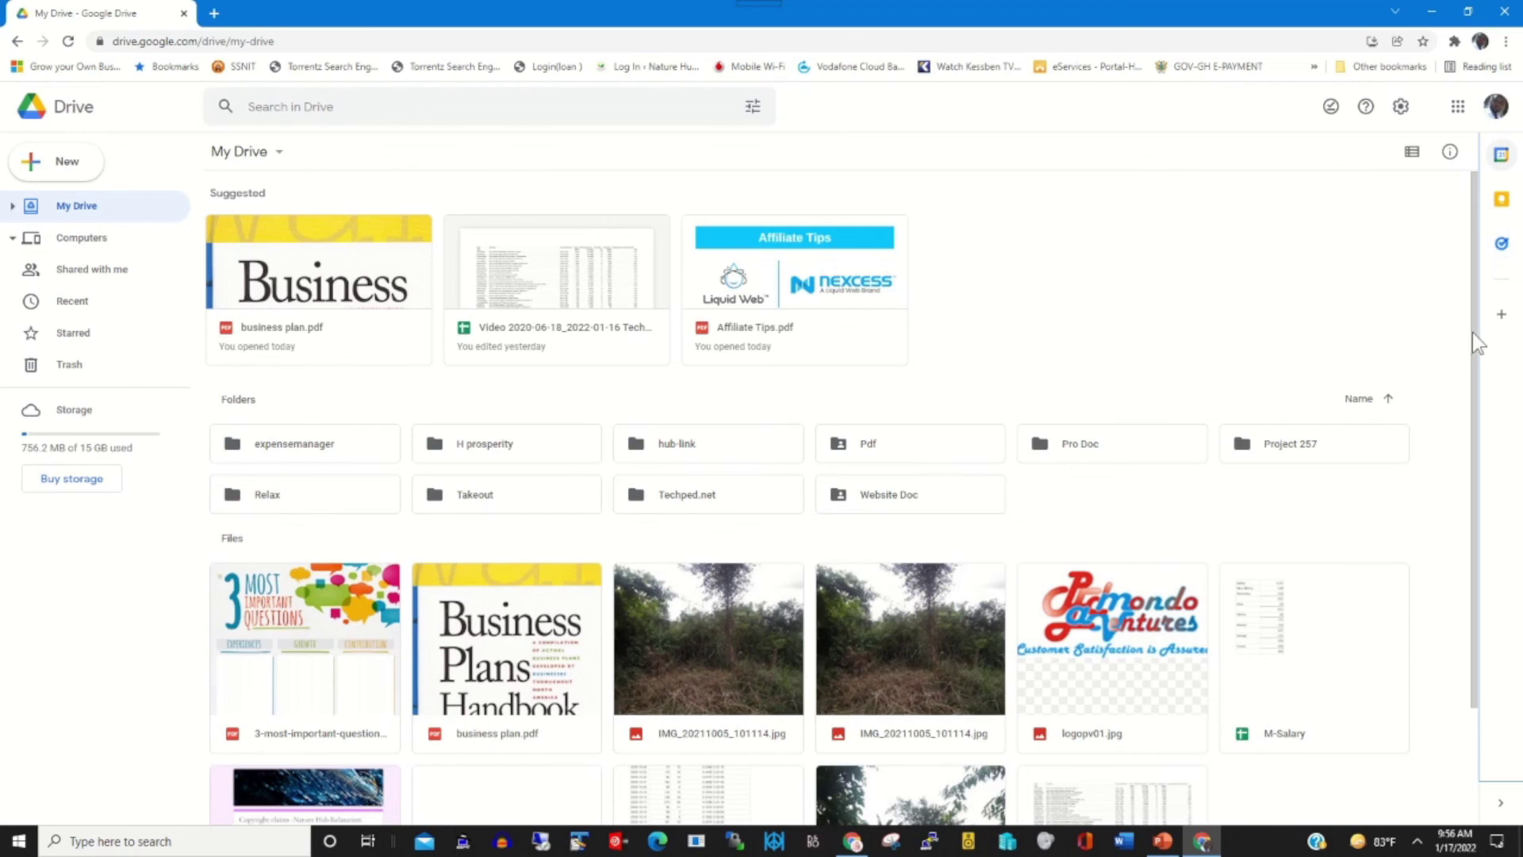
# - Browse the add-ons that work with Drive in the Google Workspace Marketplace and close it
pyautogui.click(1502, 318)
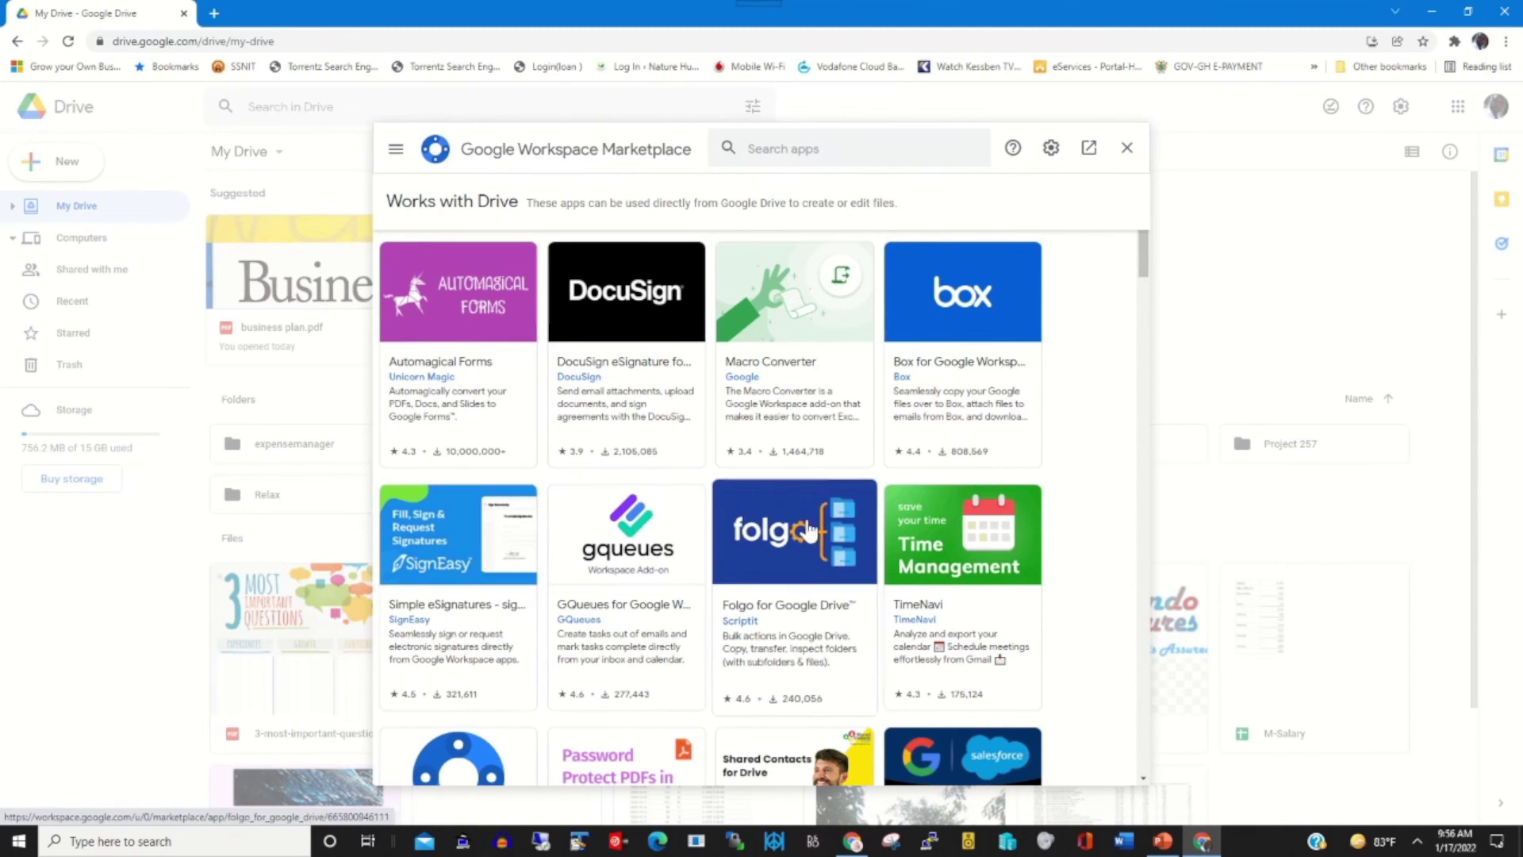
pyautogui.moveTo(1145, 272)
pyautogui.mouseDown()
pyautogui.moveTo(1136, 395)
pyautogui.moveTo(1137, 269)
pyautogui.mouseUp()
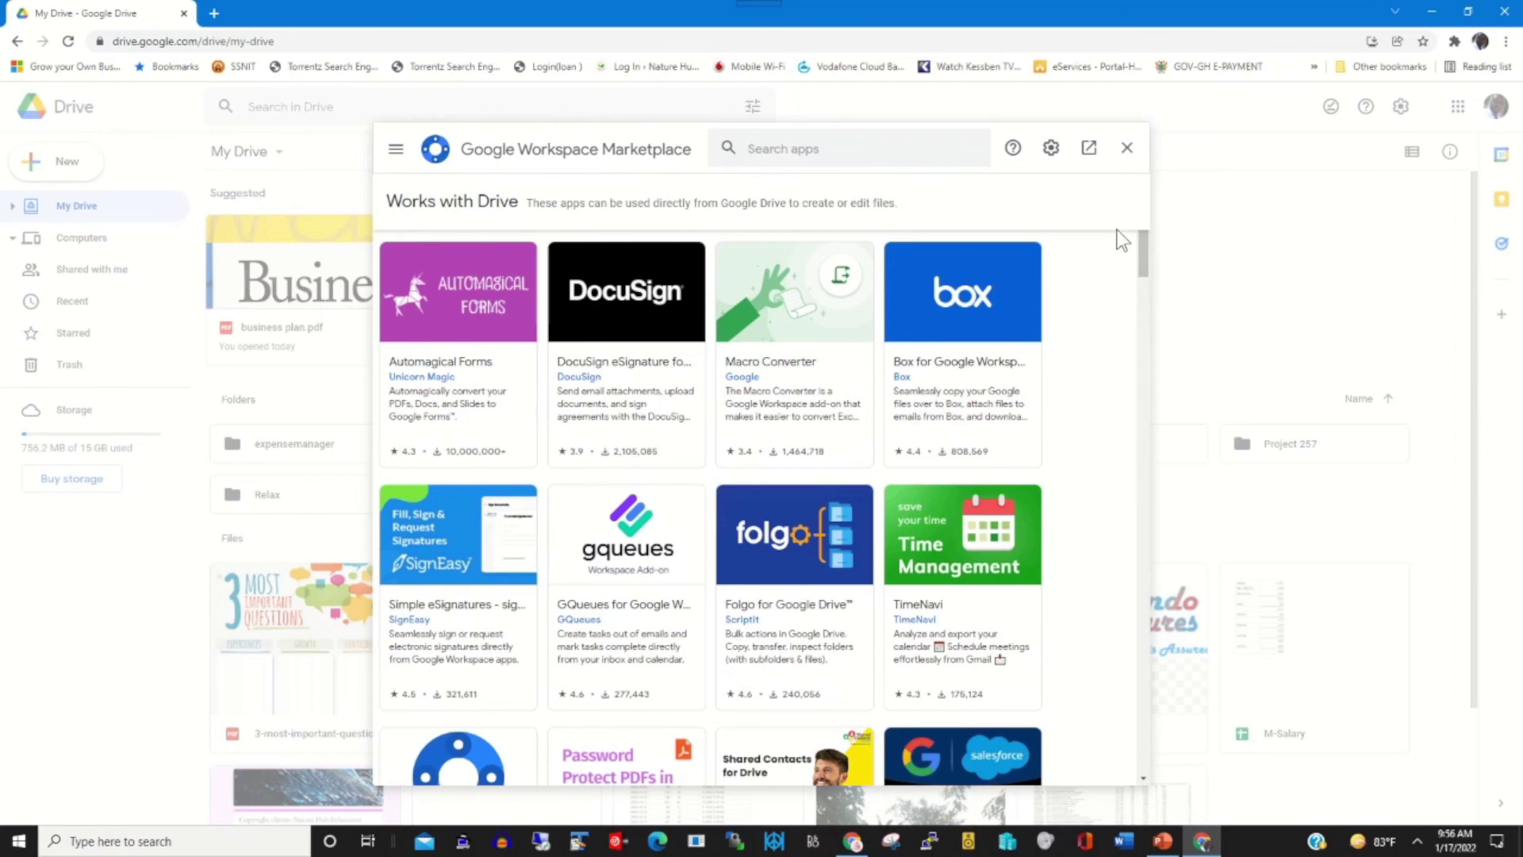
pyautogui.click(1129, 146)
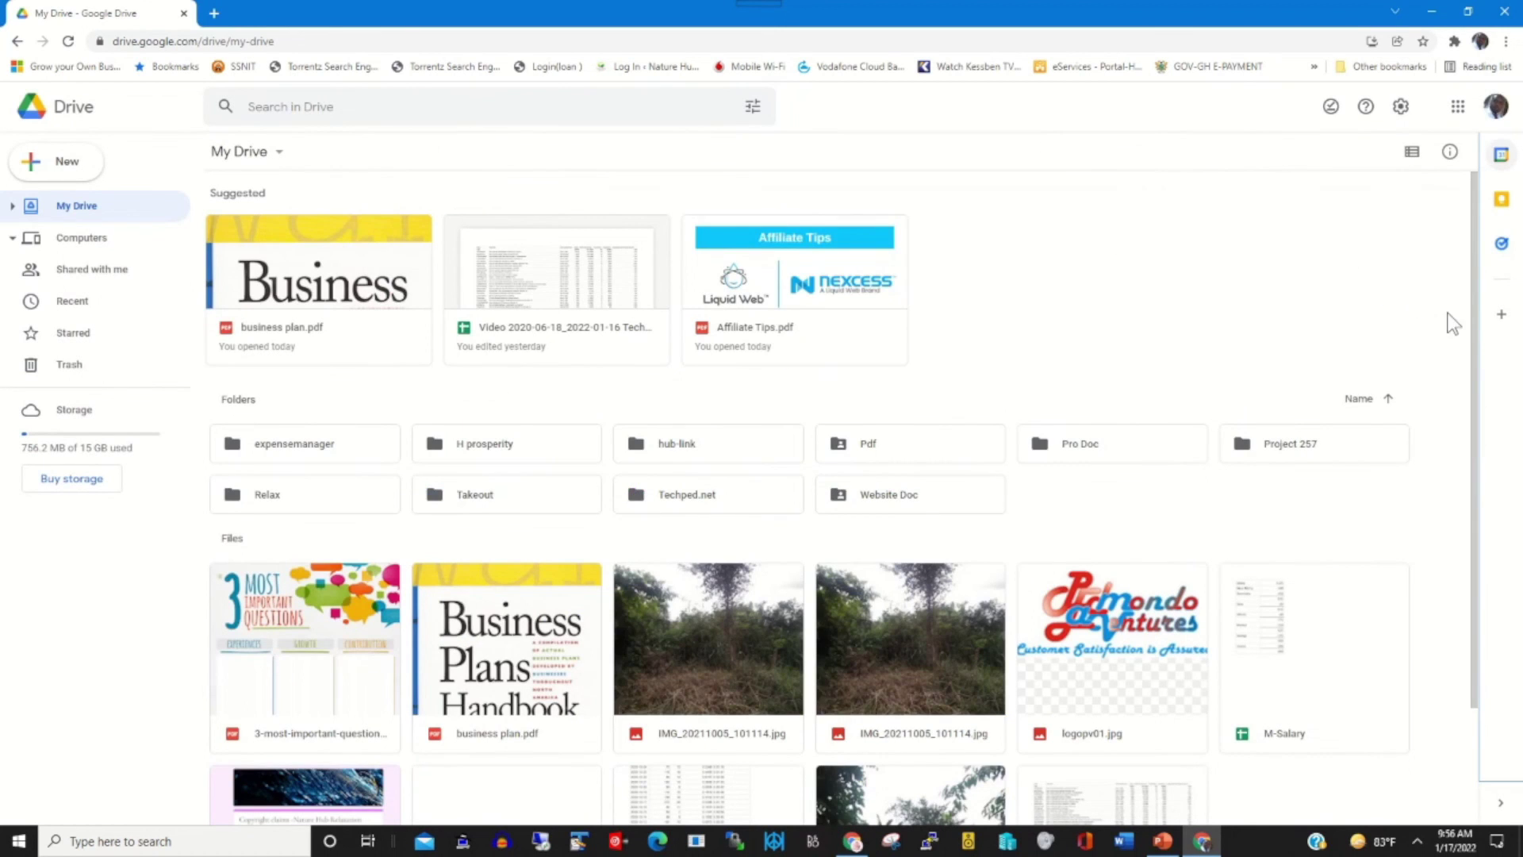
pyautogui.moveTo(1466, 317); pyautogui.dragTo(1453, 275)
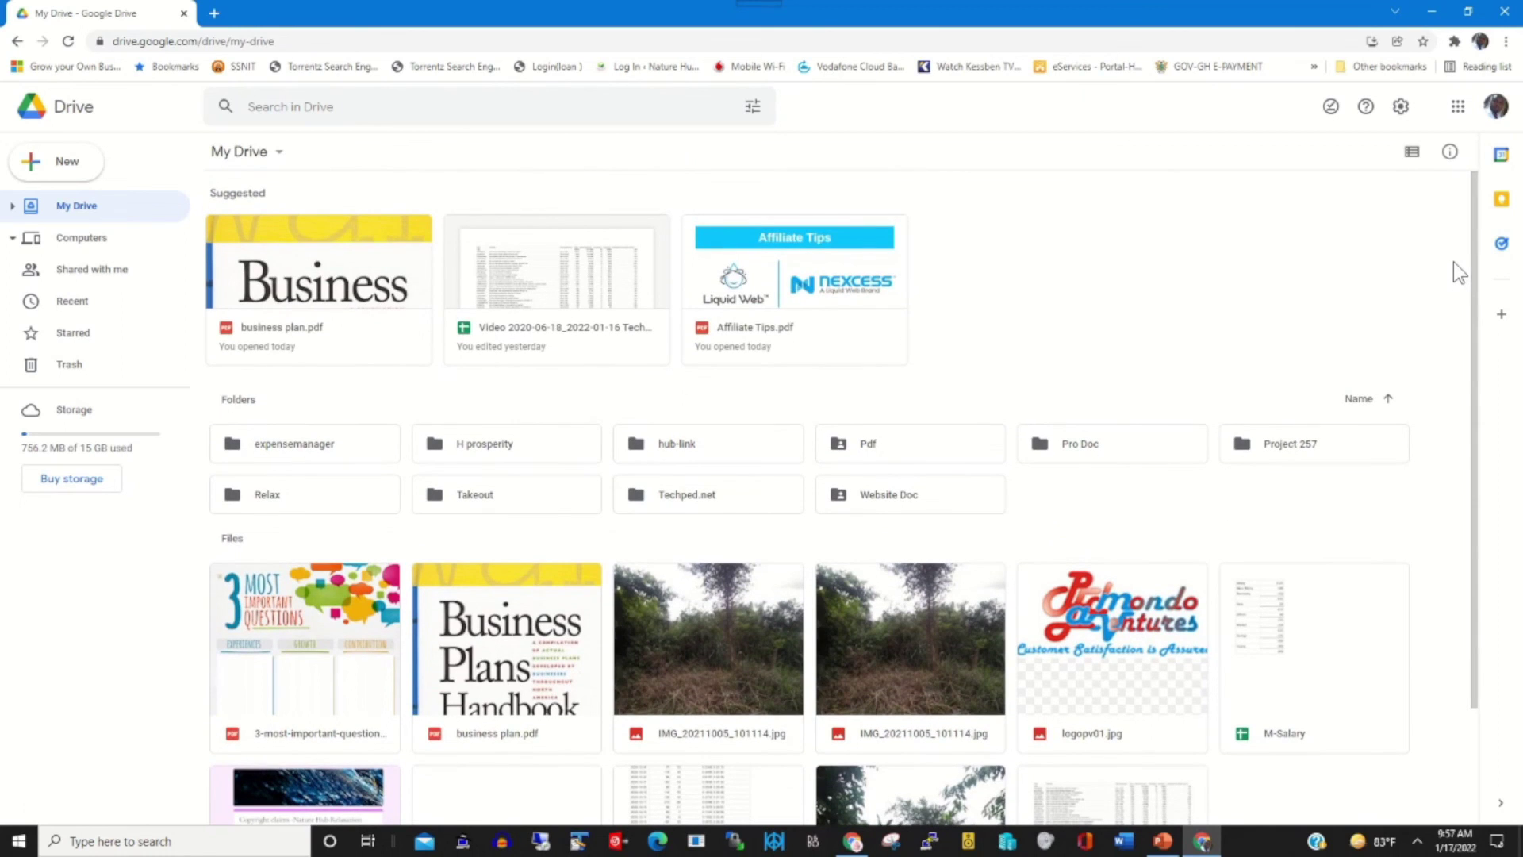
# - Open Drive from the list of Google apps
pyautogui.click(1458, 108)
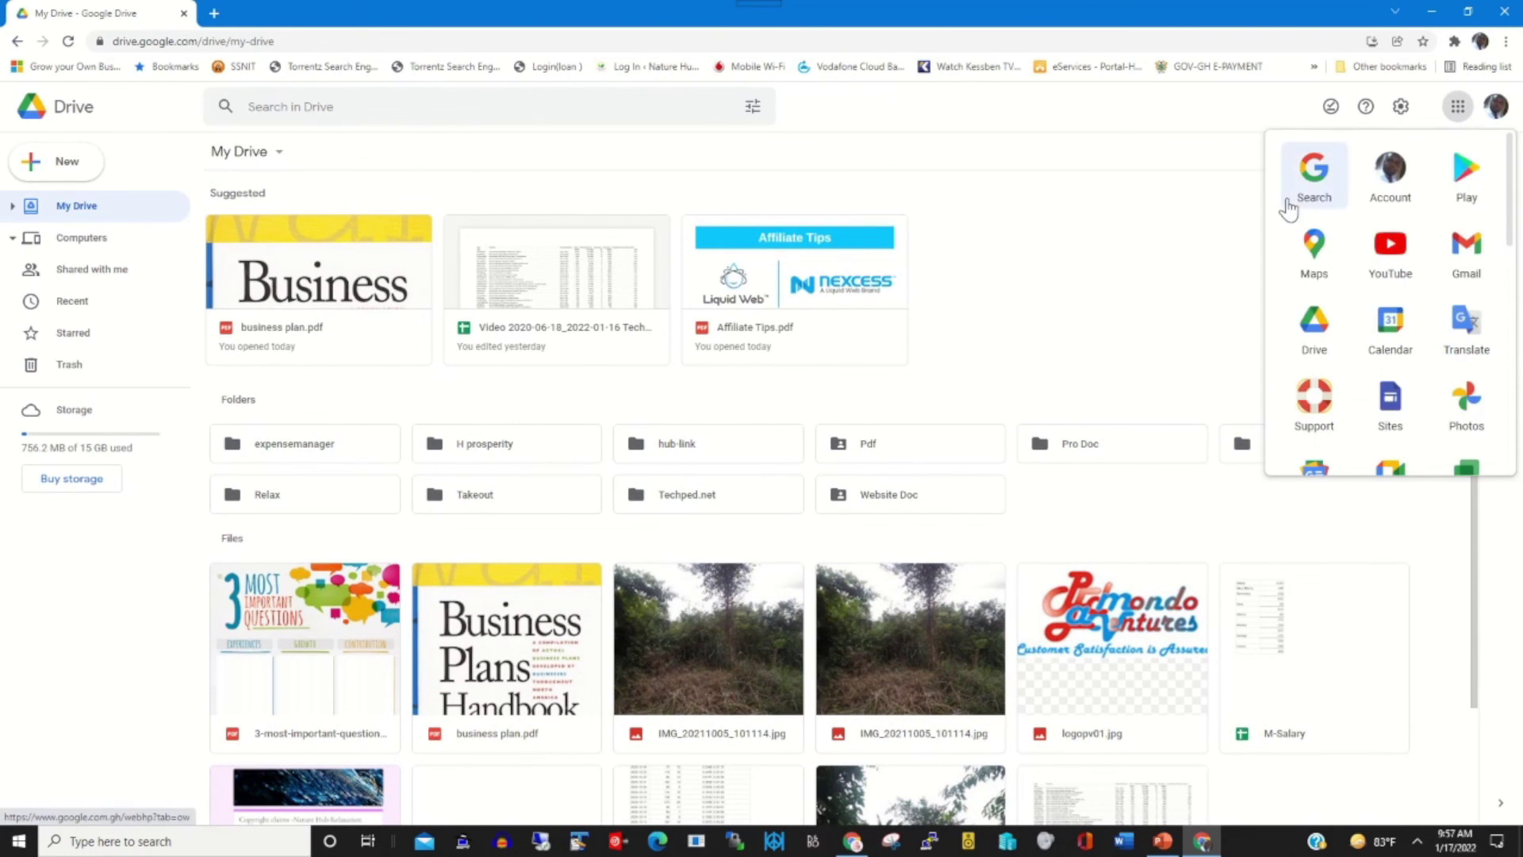
pyautogui.click(1317, 354)
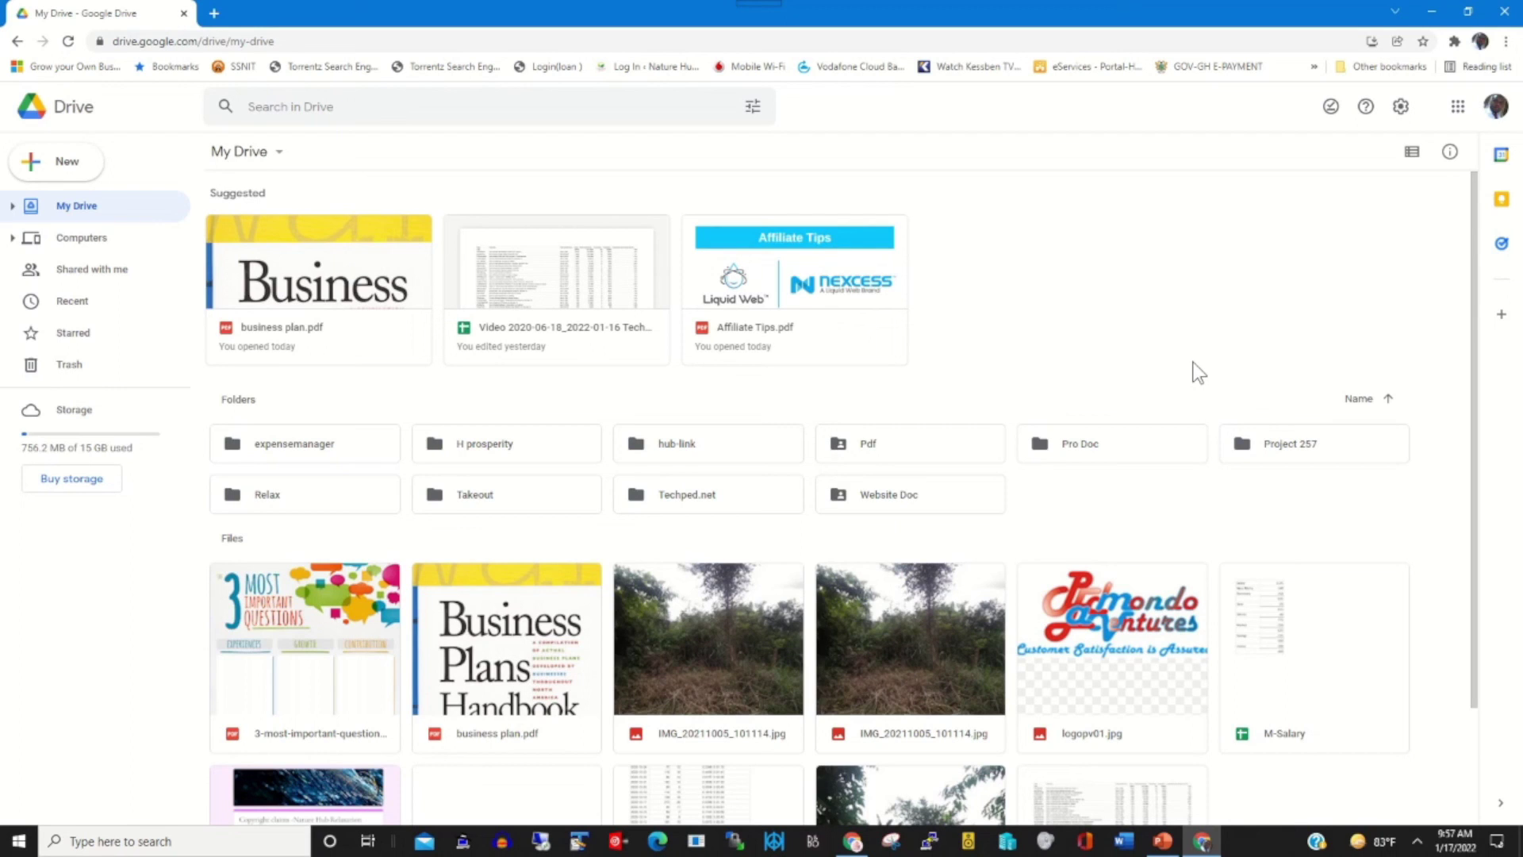
# - Review the file actions available for the suggested business plan.pdf and dismiss them without choosing one
pyautogui.rightClick(370, 339)
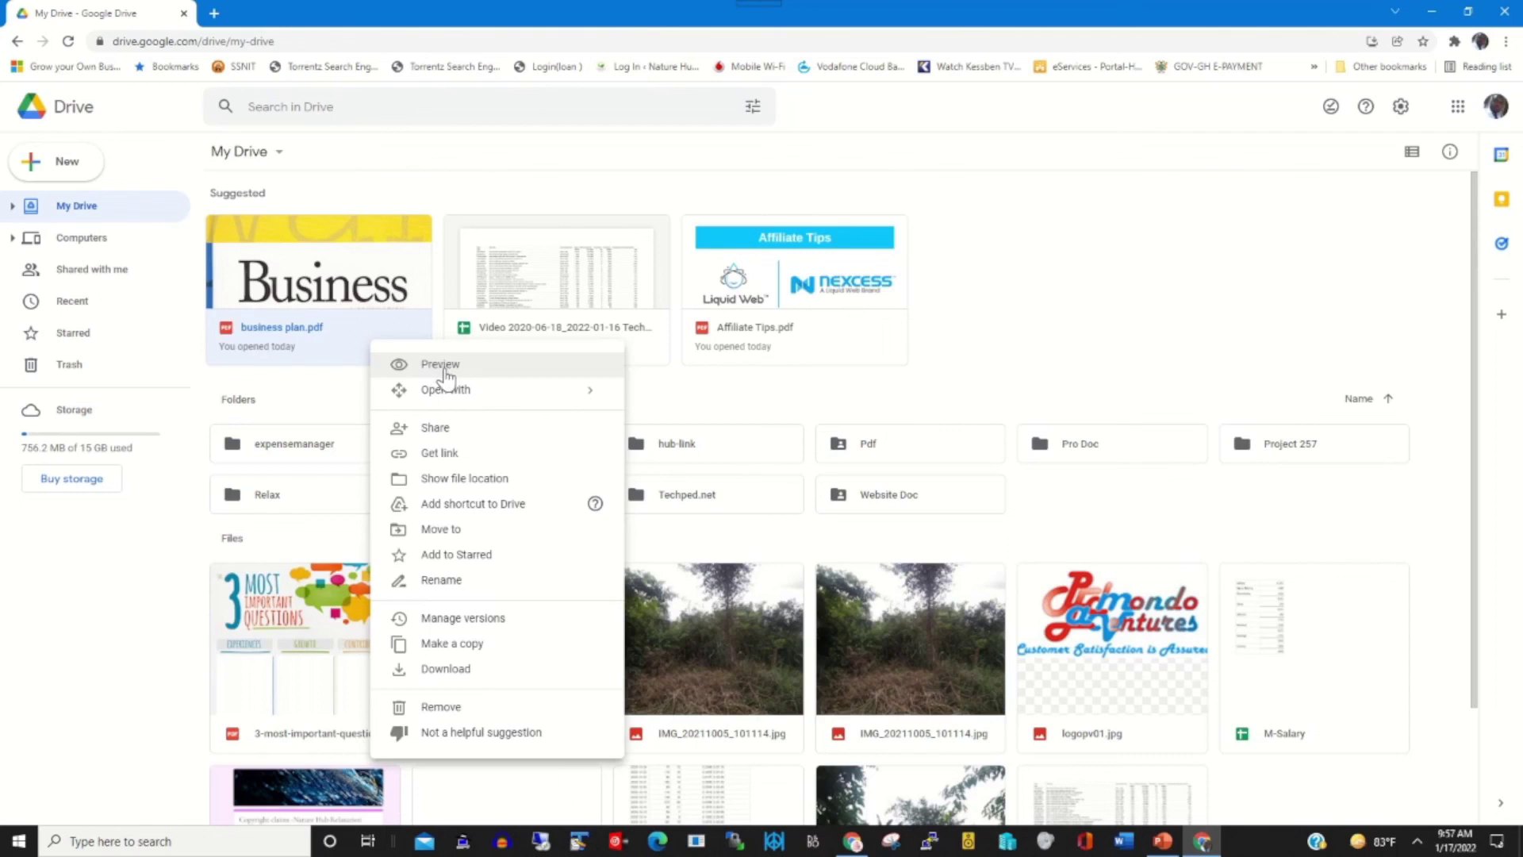
pyautogui.moveTo(480, 401)
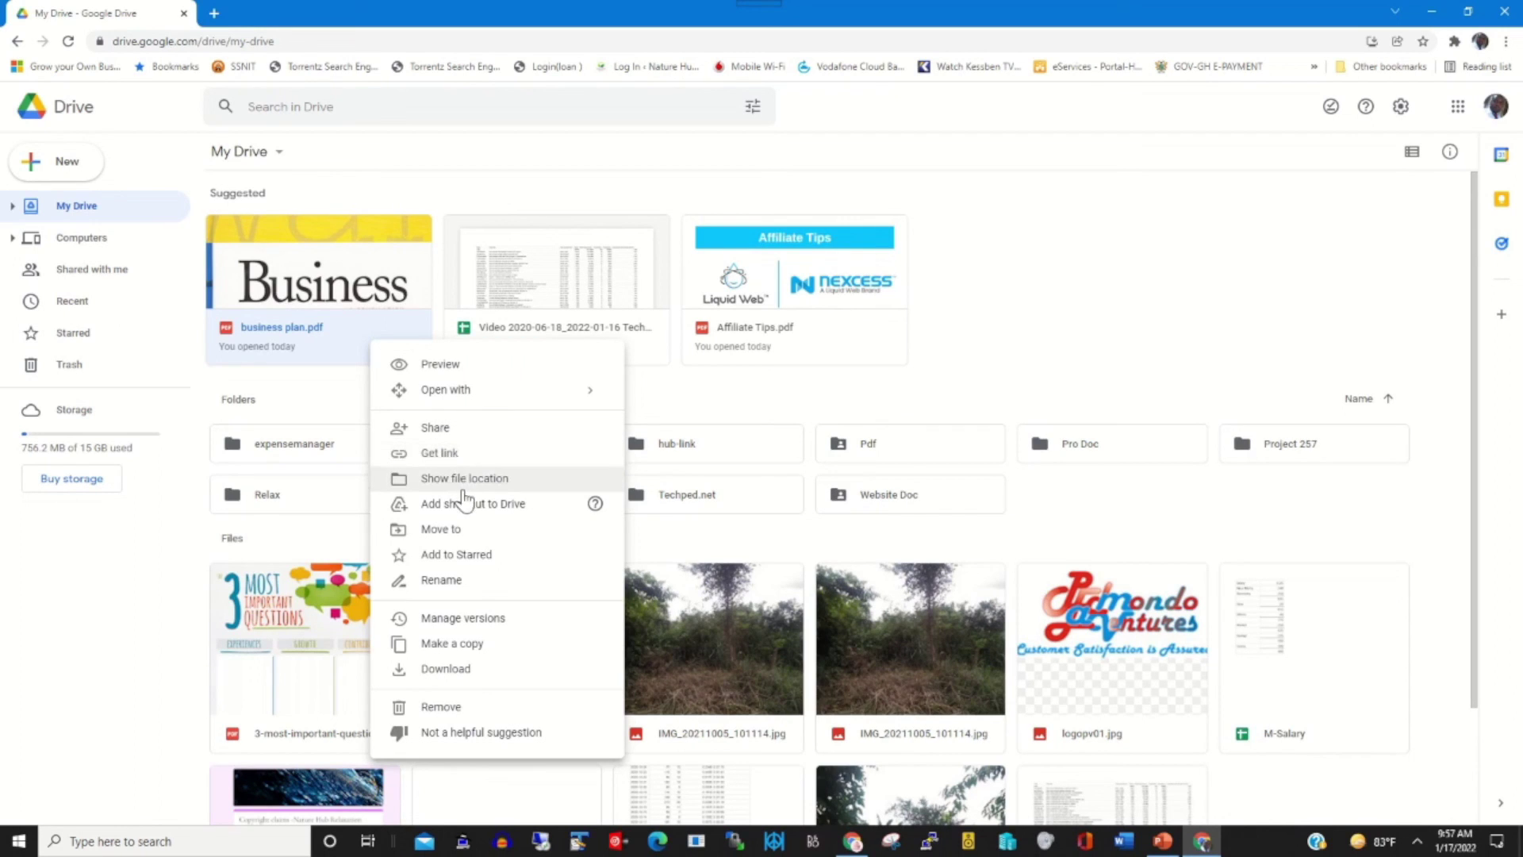
pyautogui.click(1032, 258)
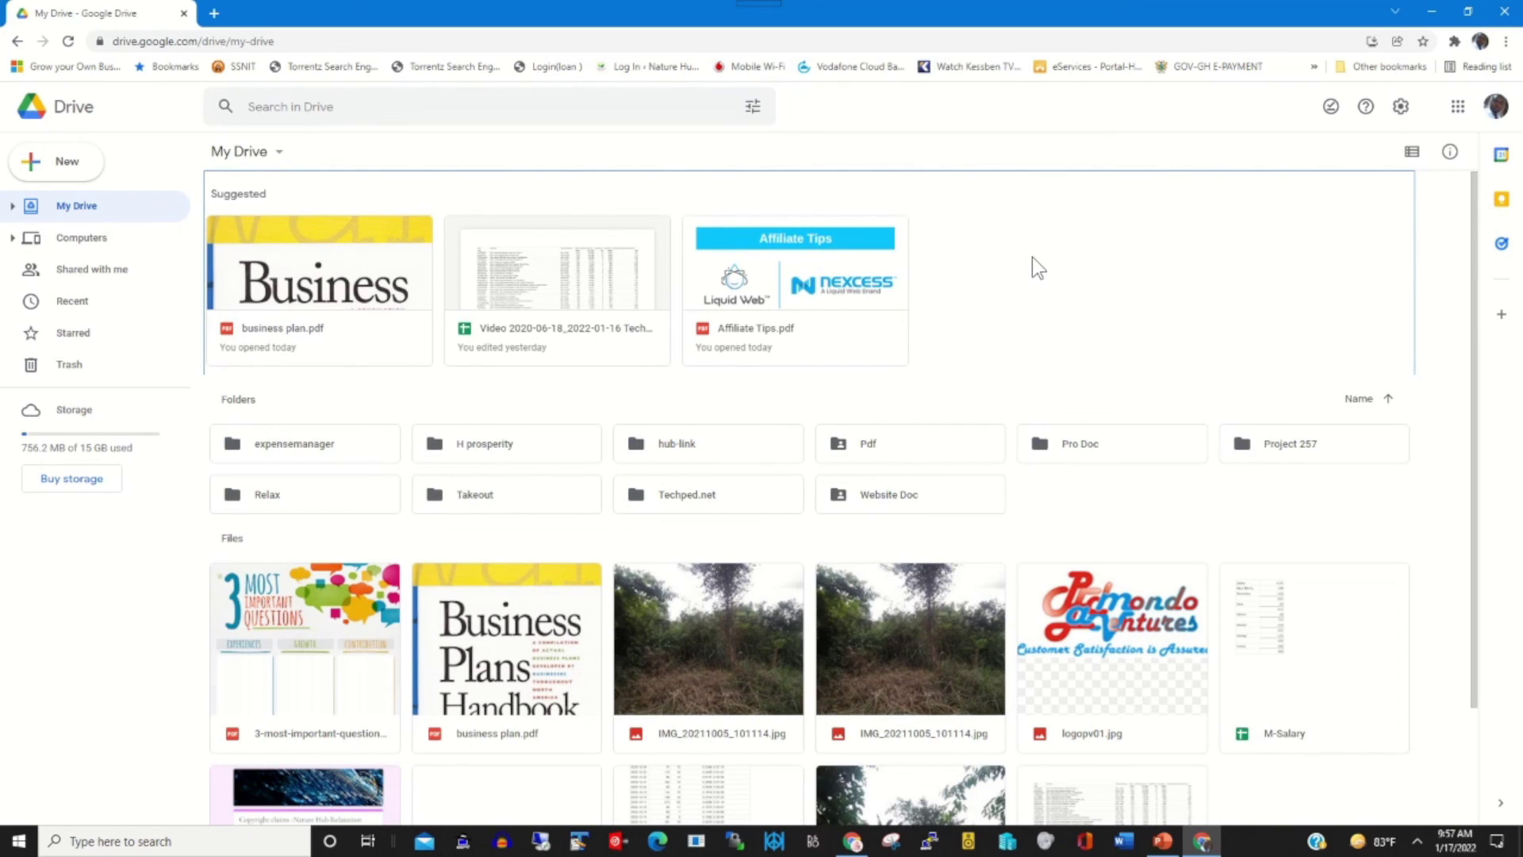